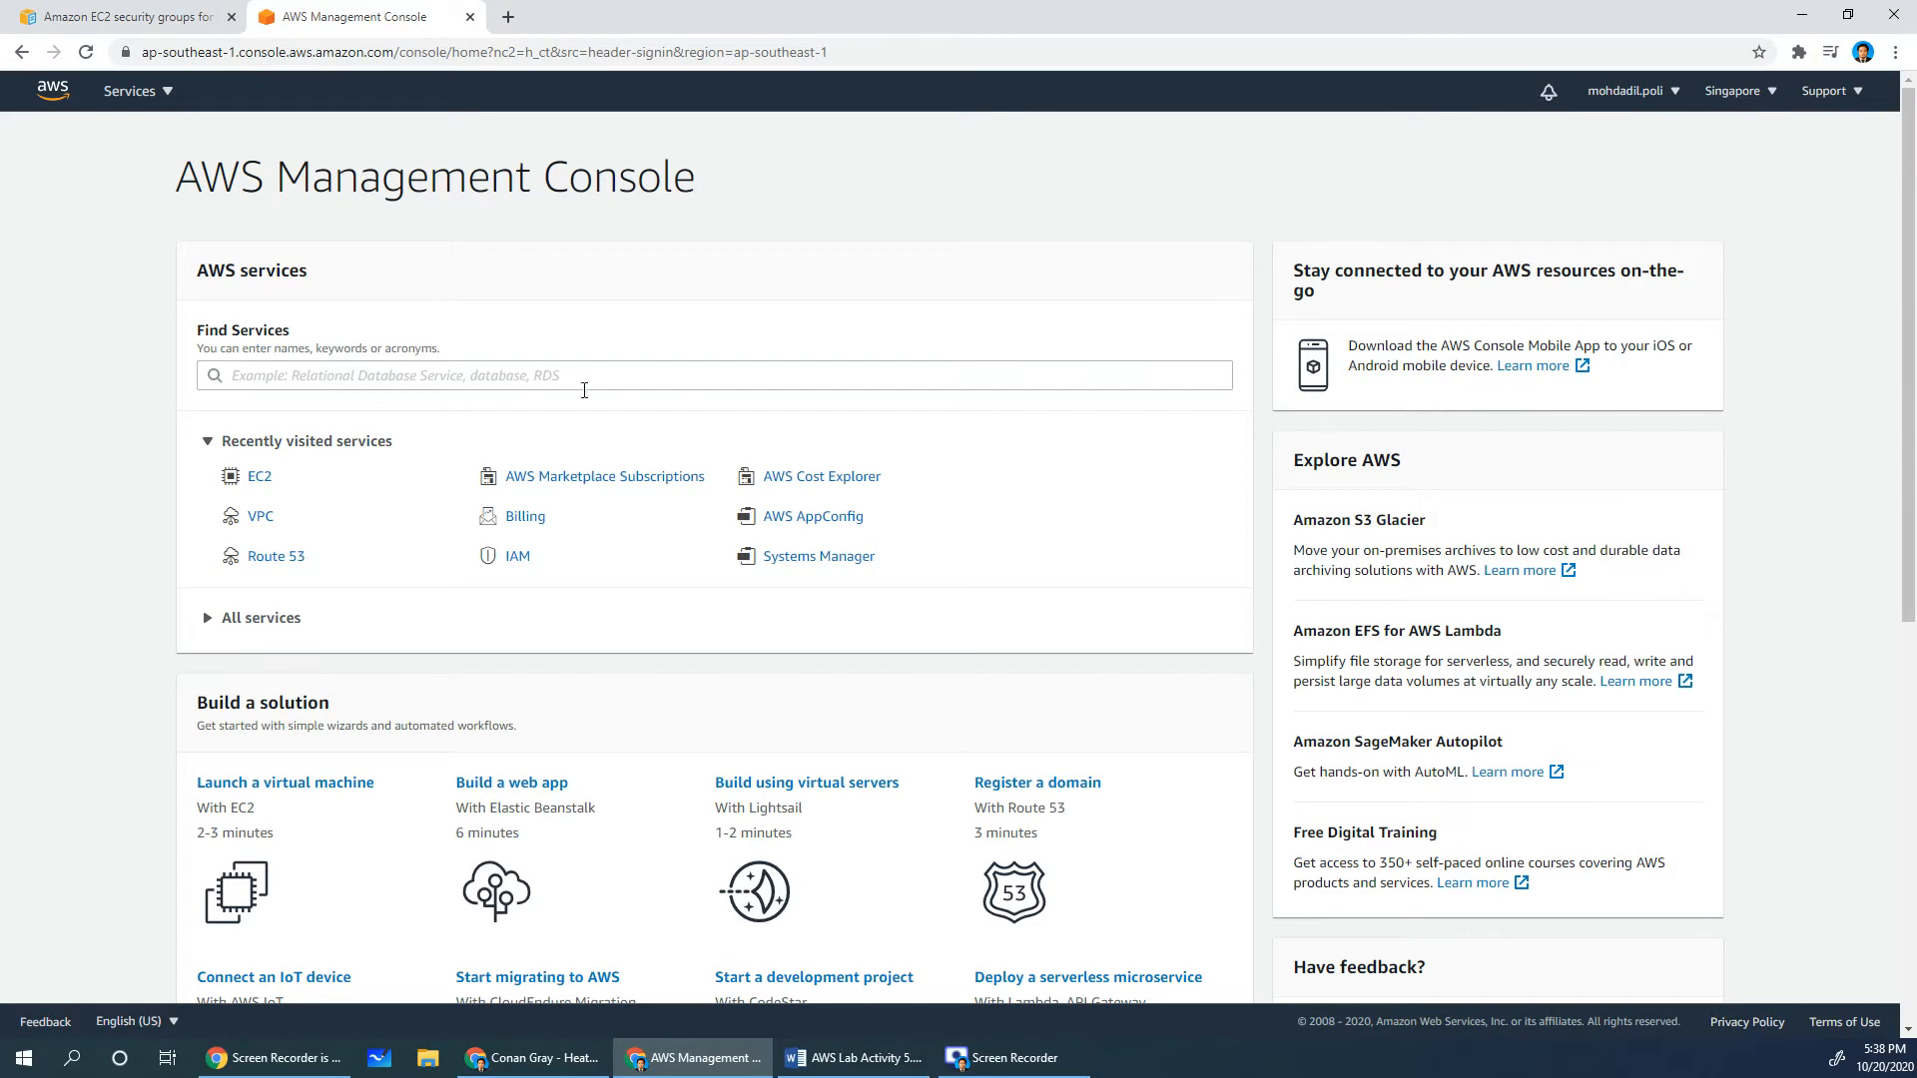
Start launching a new EC2 instance from the instances list, using the 64-bit (x86) Amazon Linux 2 AMI
{"action": "left_click", "coordinate": [258, 477]}
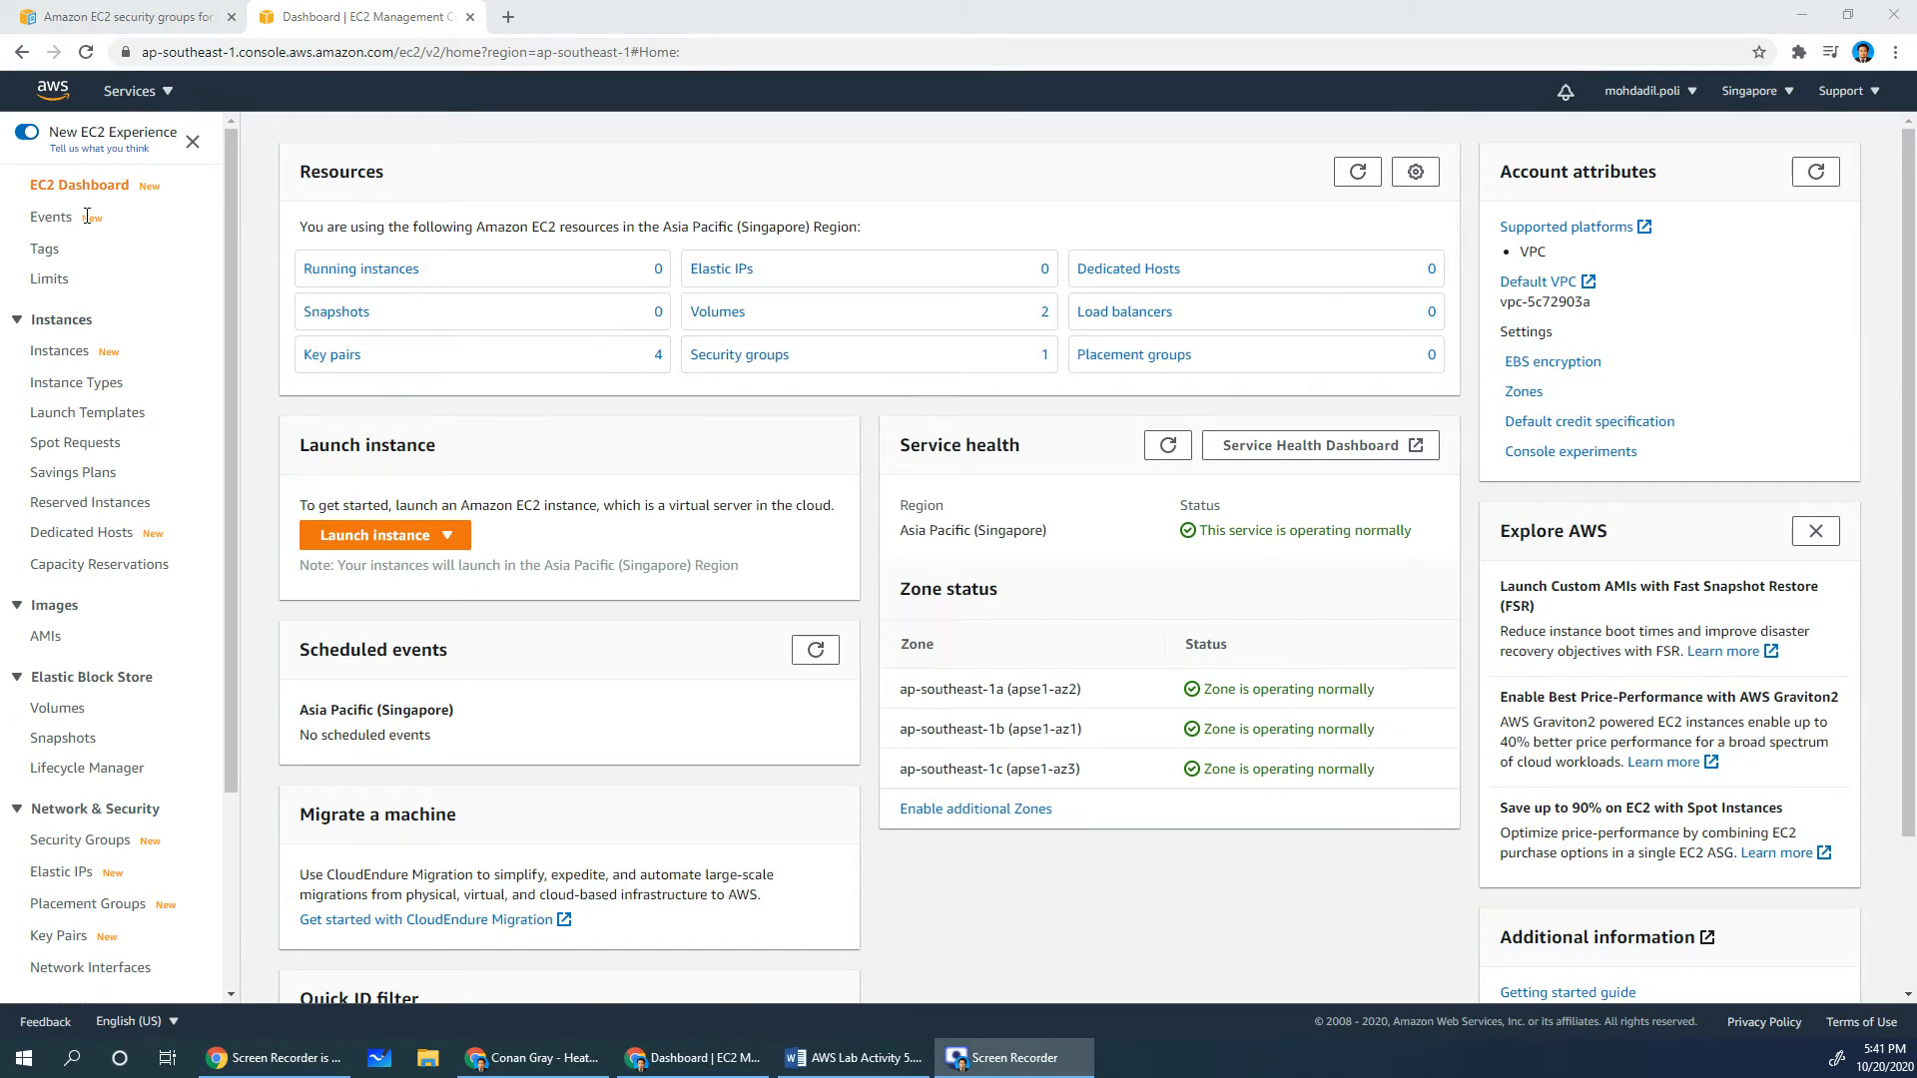
{"action": "left_click", "coordinate": [366, 270]}
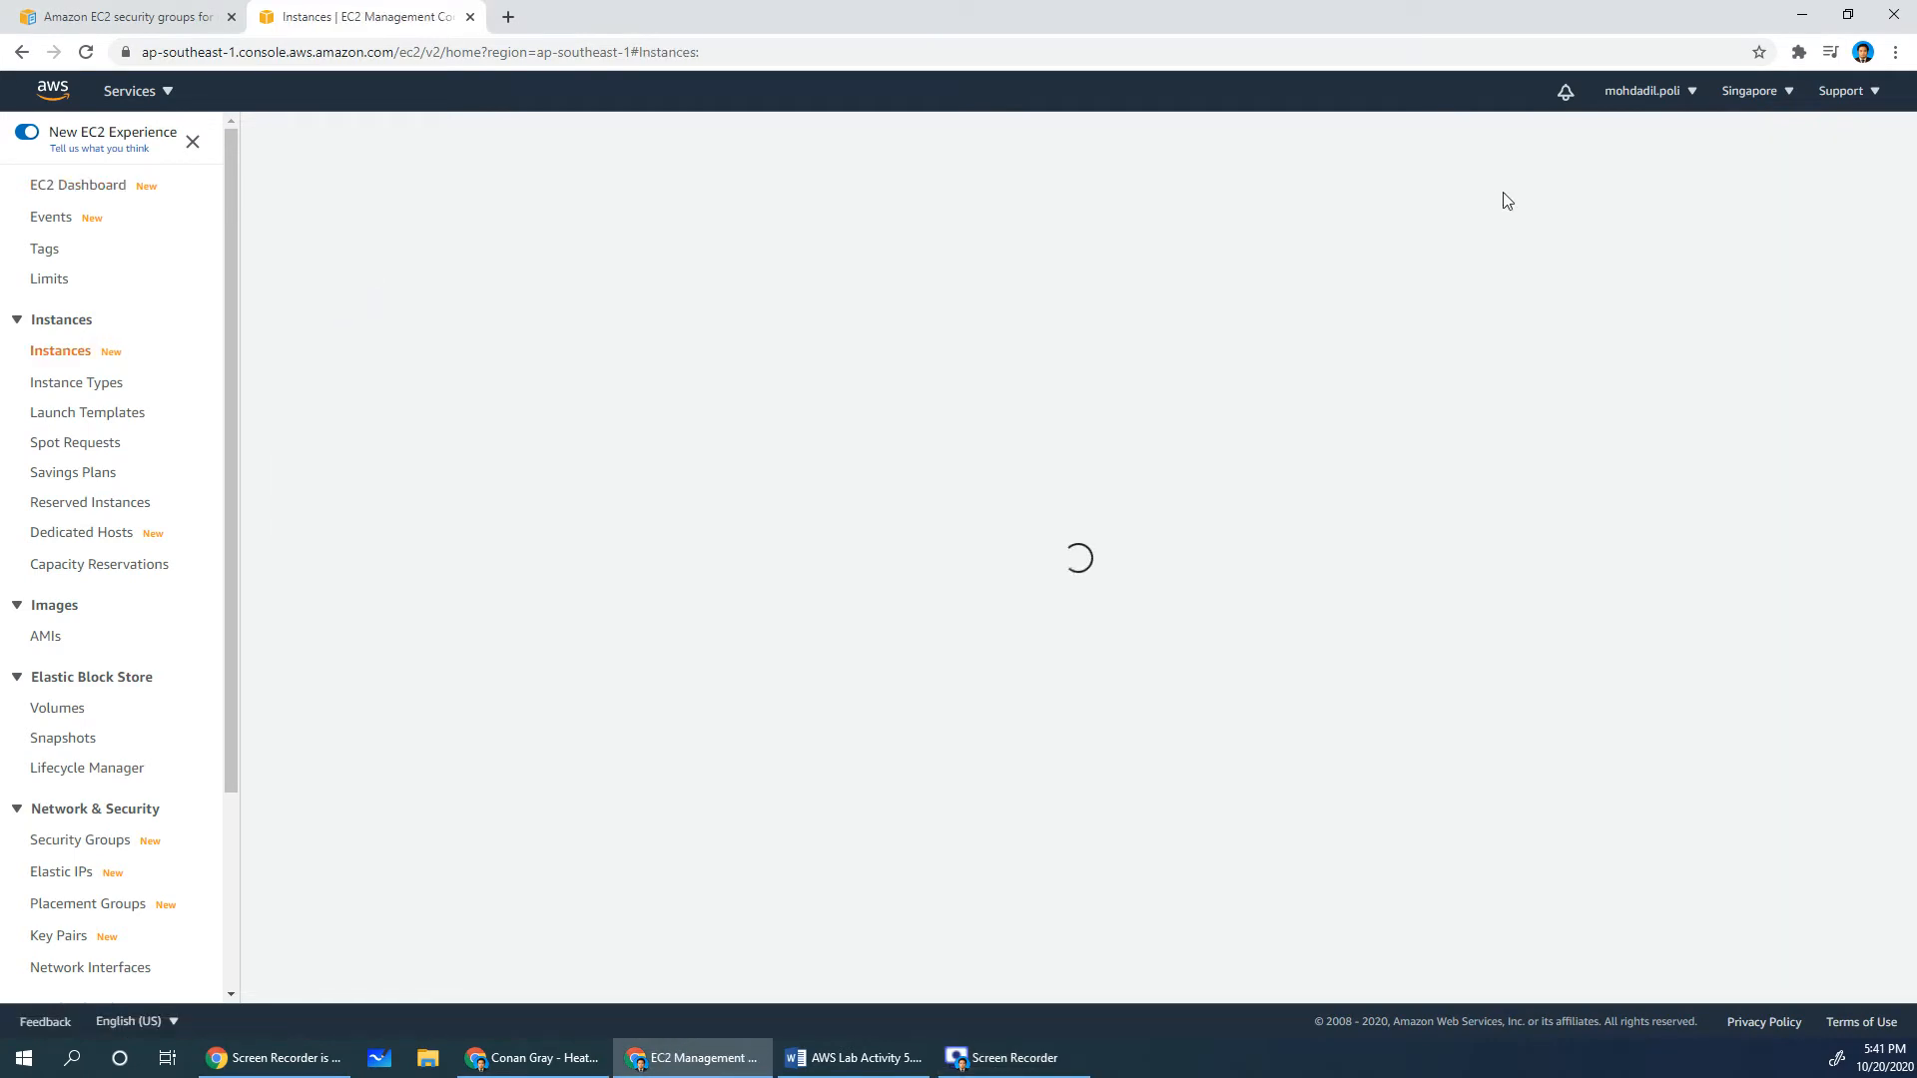
{"action": "left_click", "coordinate": [1718, 150]}
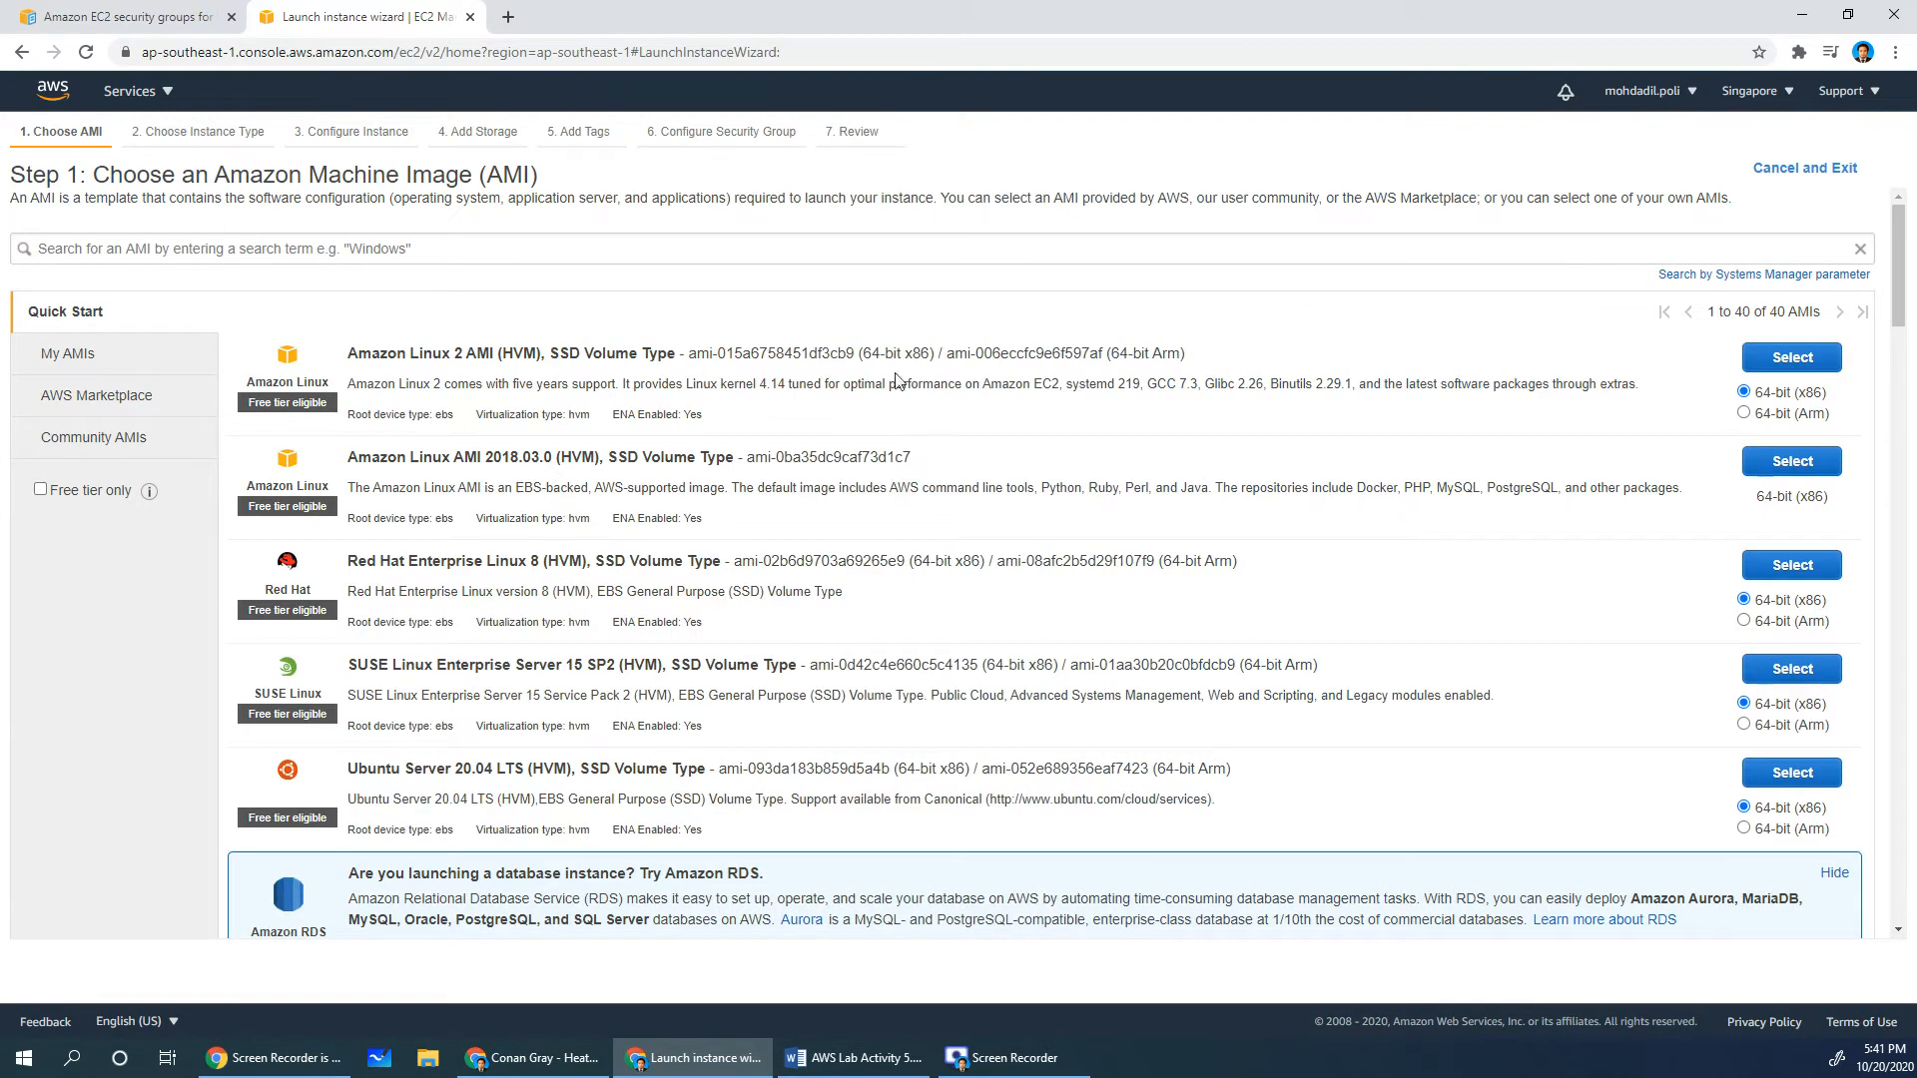
{"action": "left_click", "coordinate": [1801, 370]}
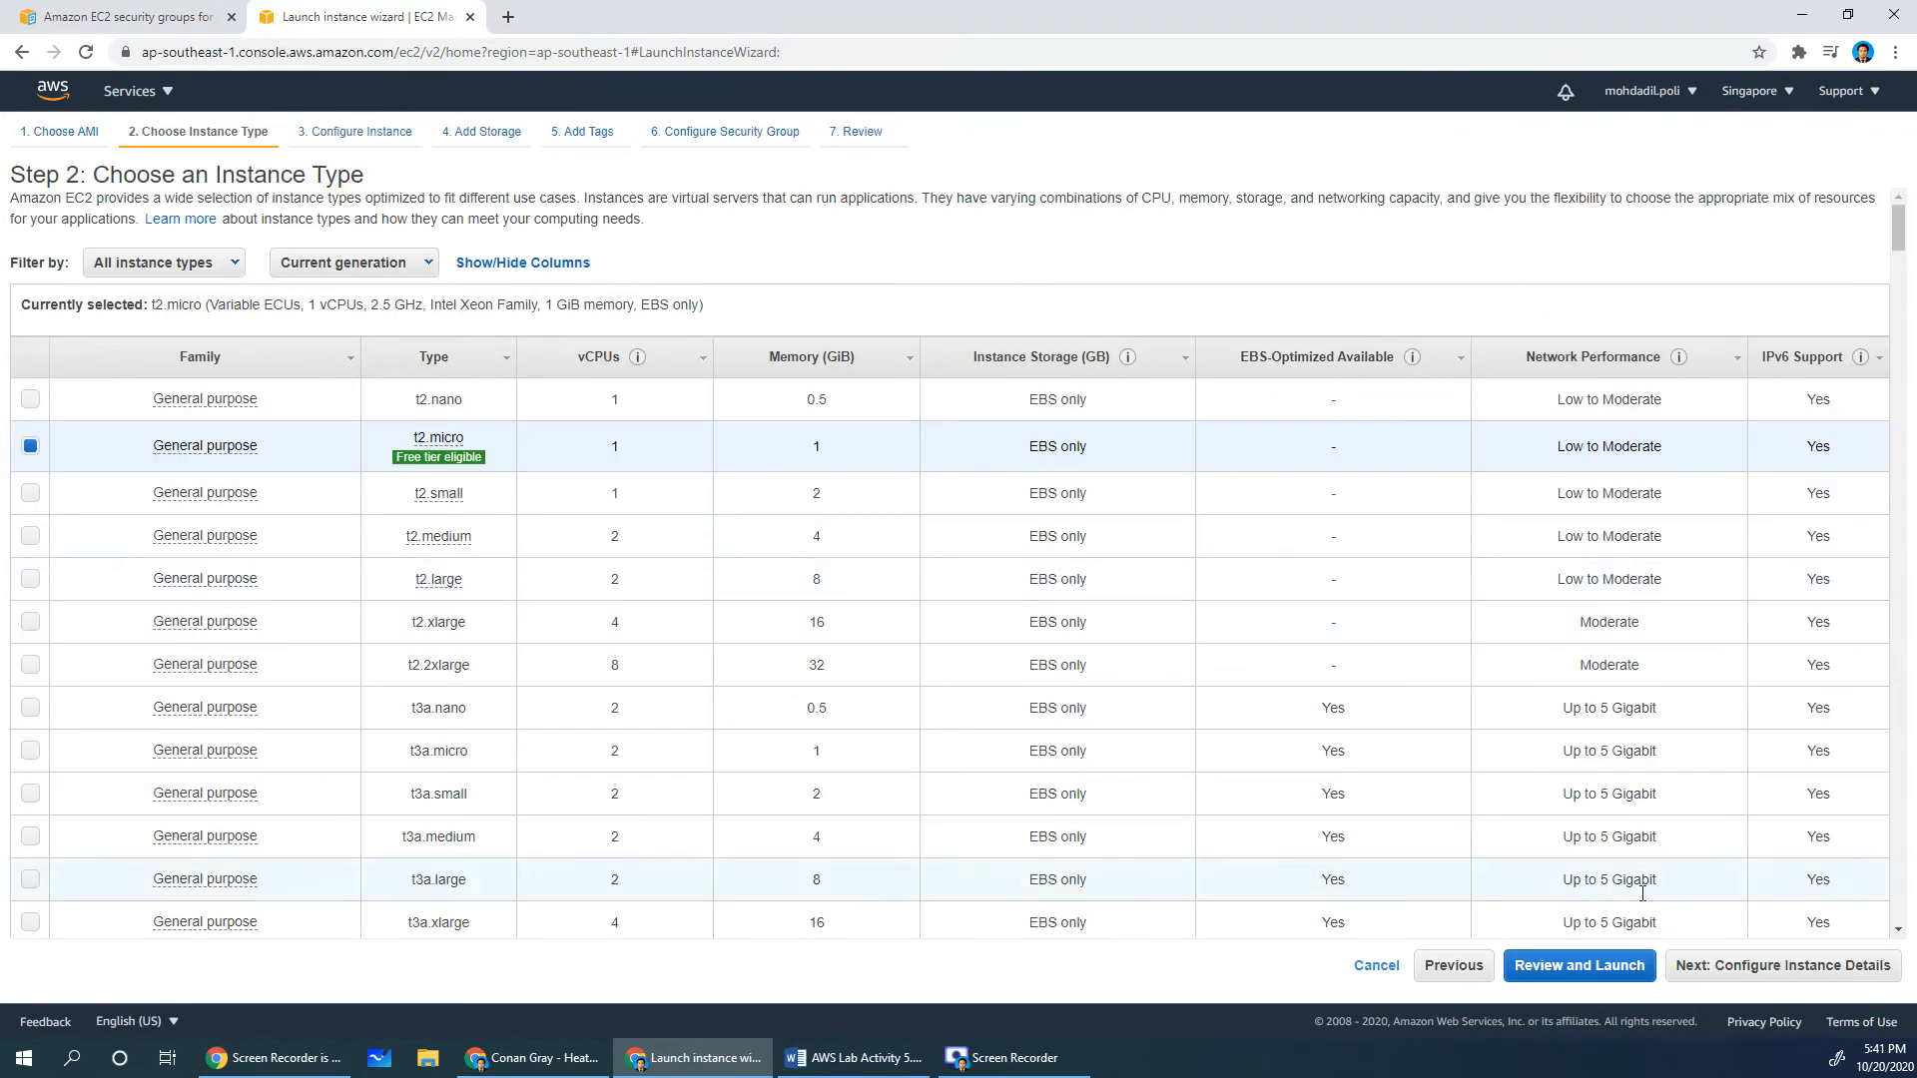
Accept the t2.micro type and the default instance details, storage and tags, and proceed to the security group configuration
{"action": "left_click", "coordinate": [1733, 968]}
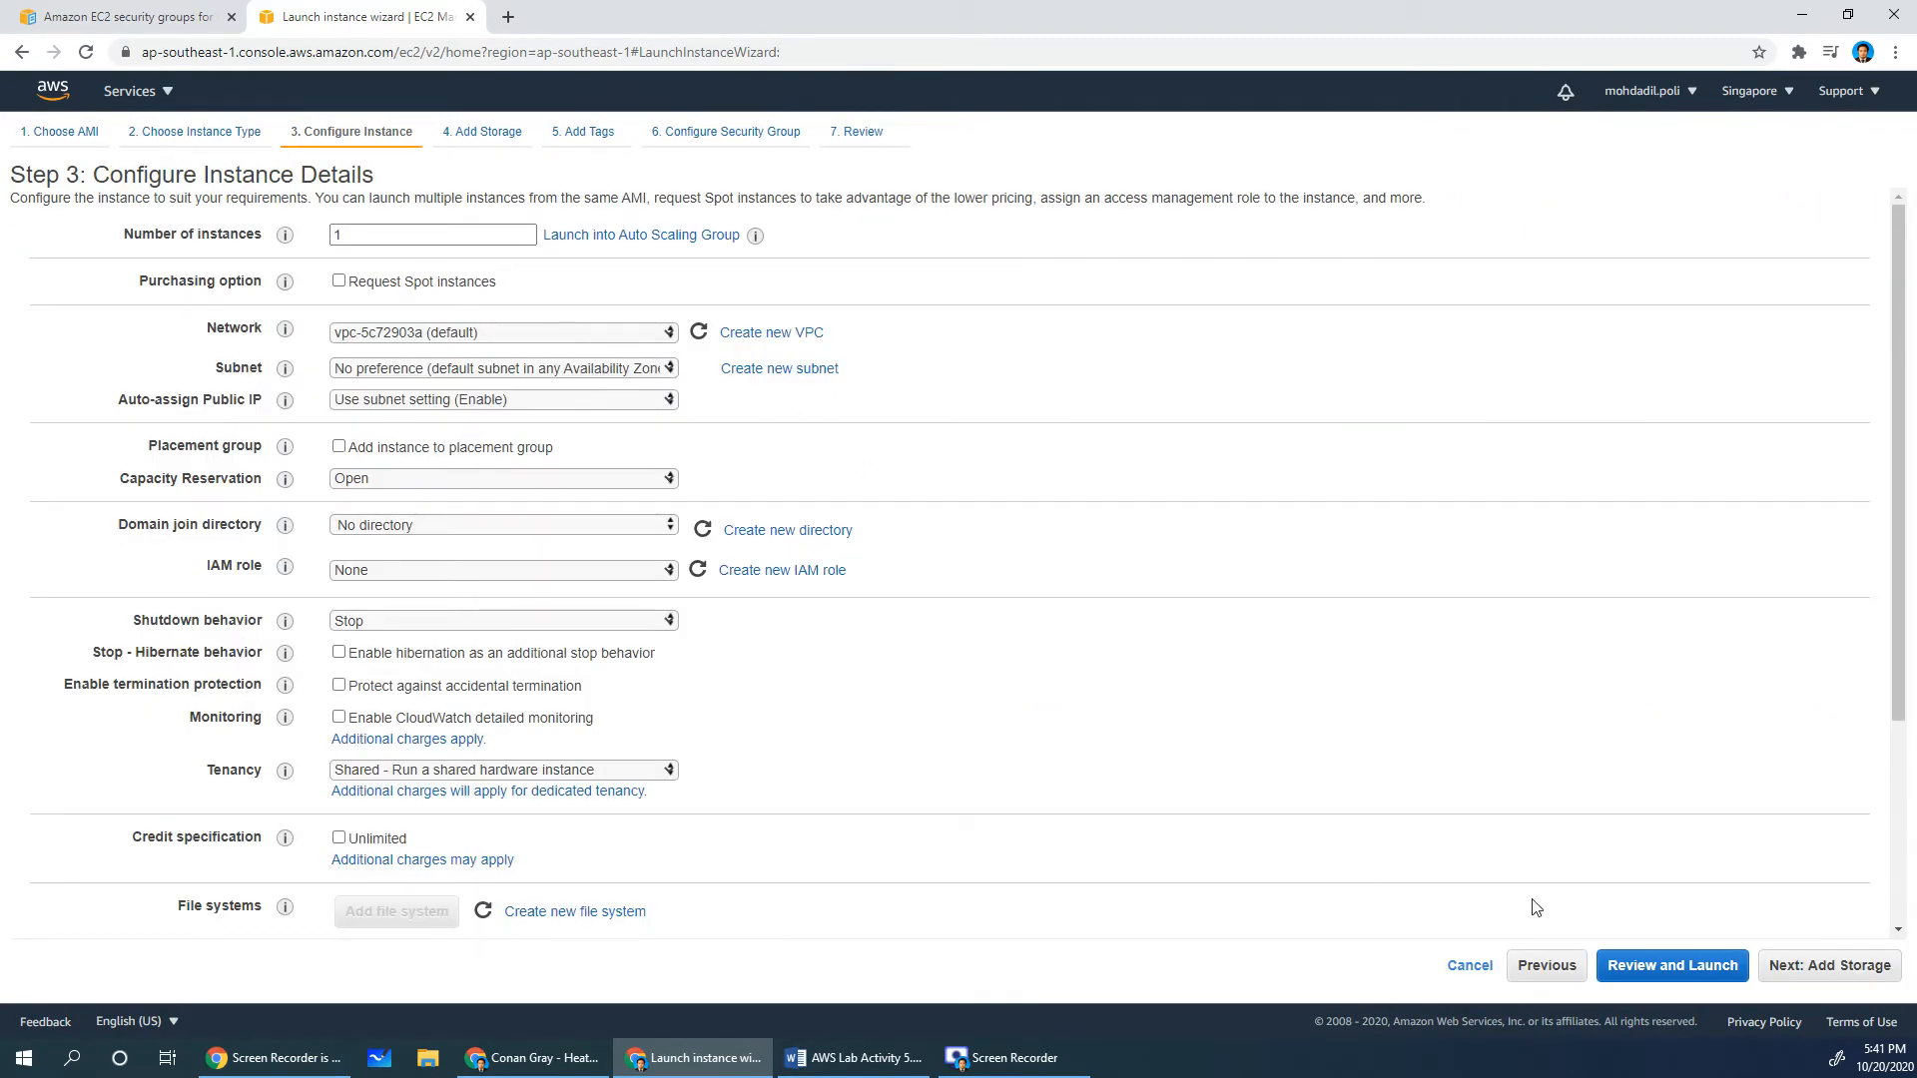
{"action": "left_click", "coordinate": [1799, 973]}
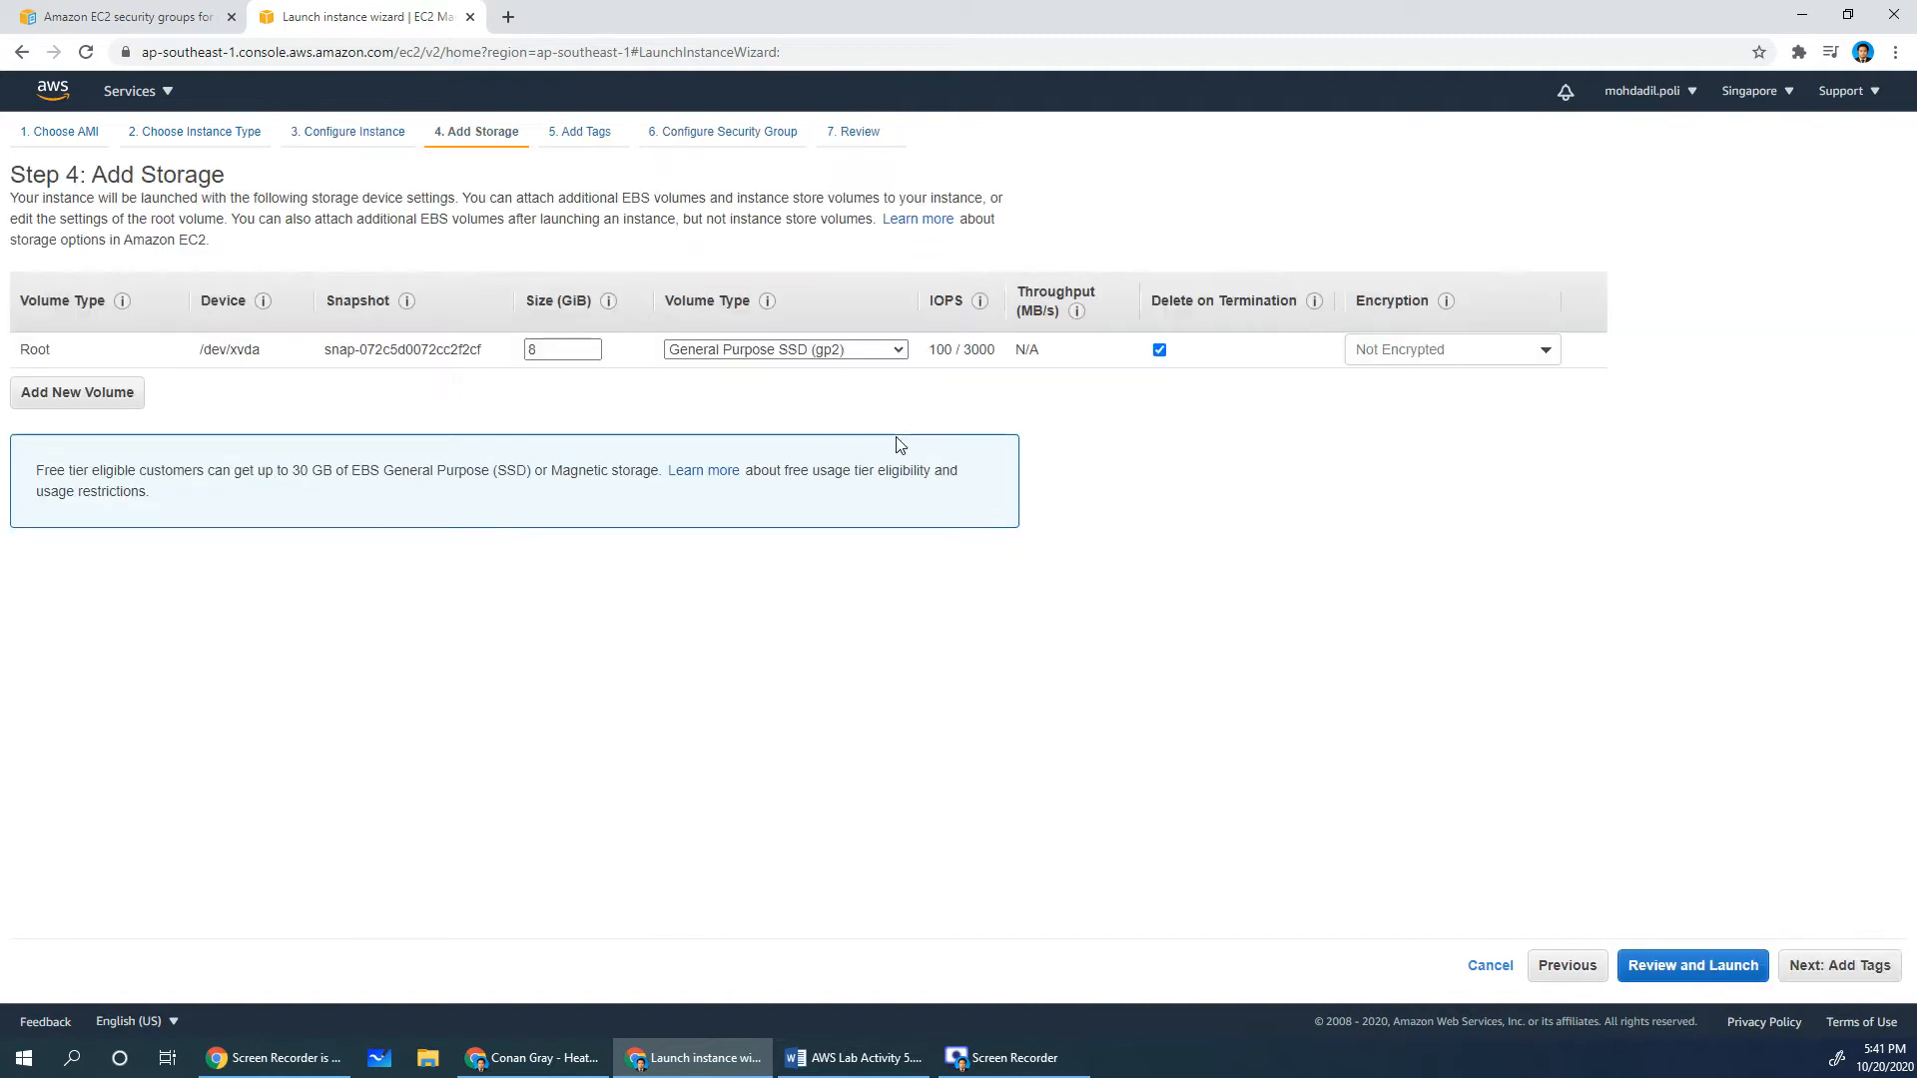
{"action": "left_click", "coordinate": [1794, 976]}
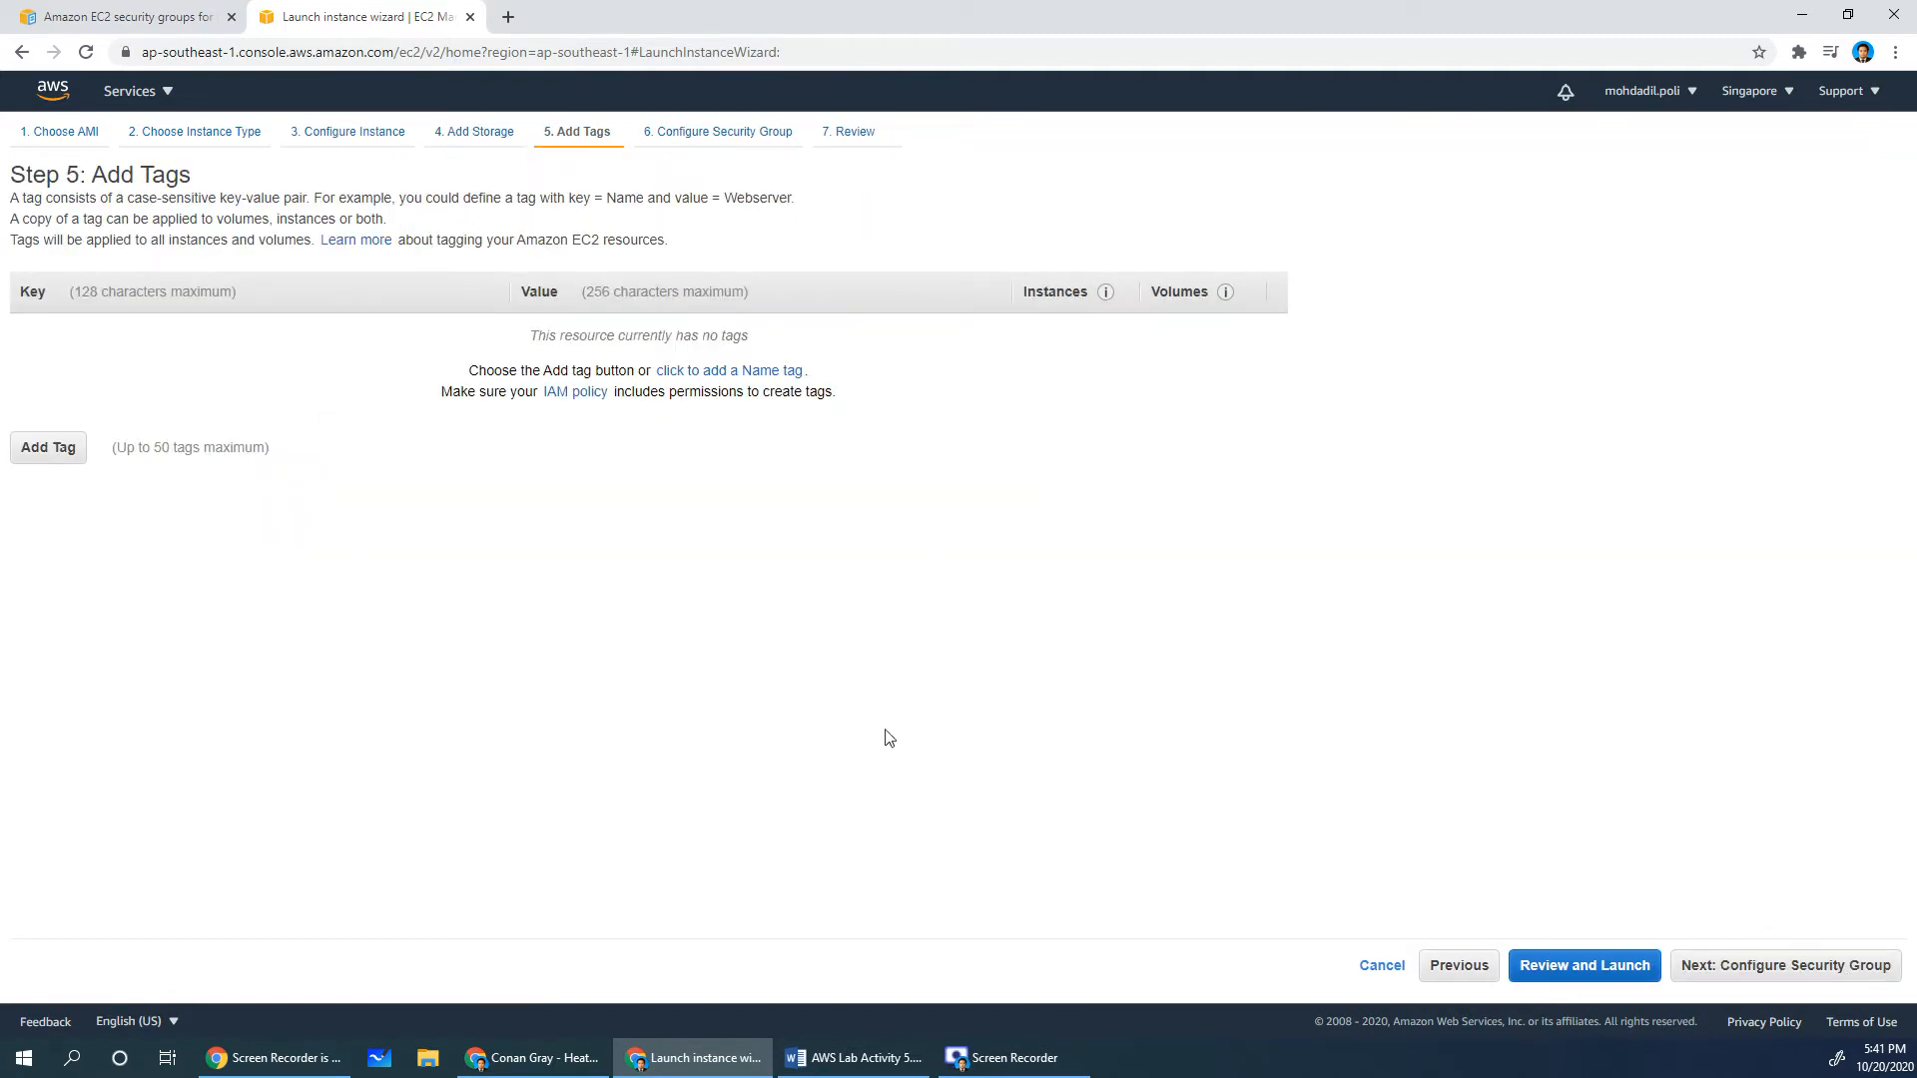
{"action": "left_click", "coordinate": [1781, 975]}
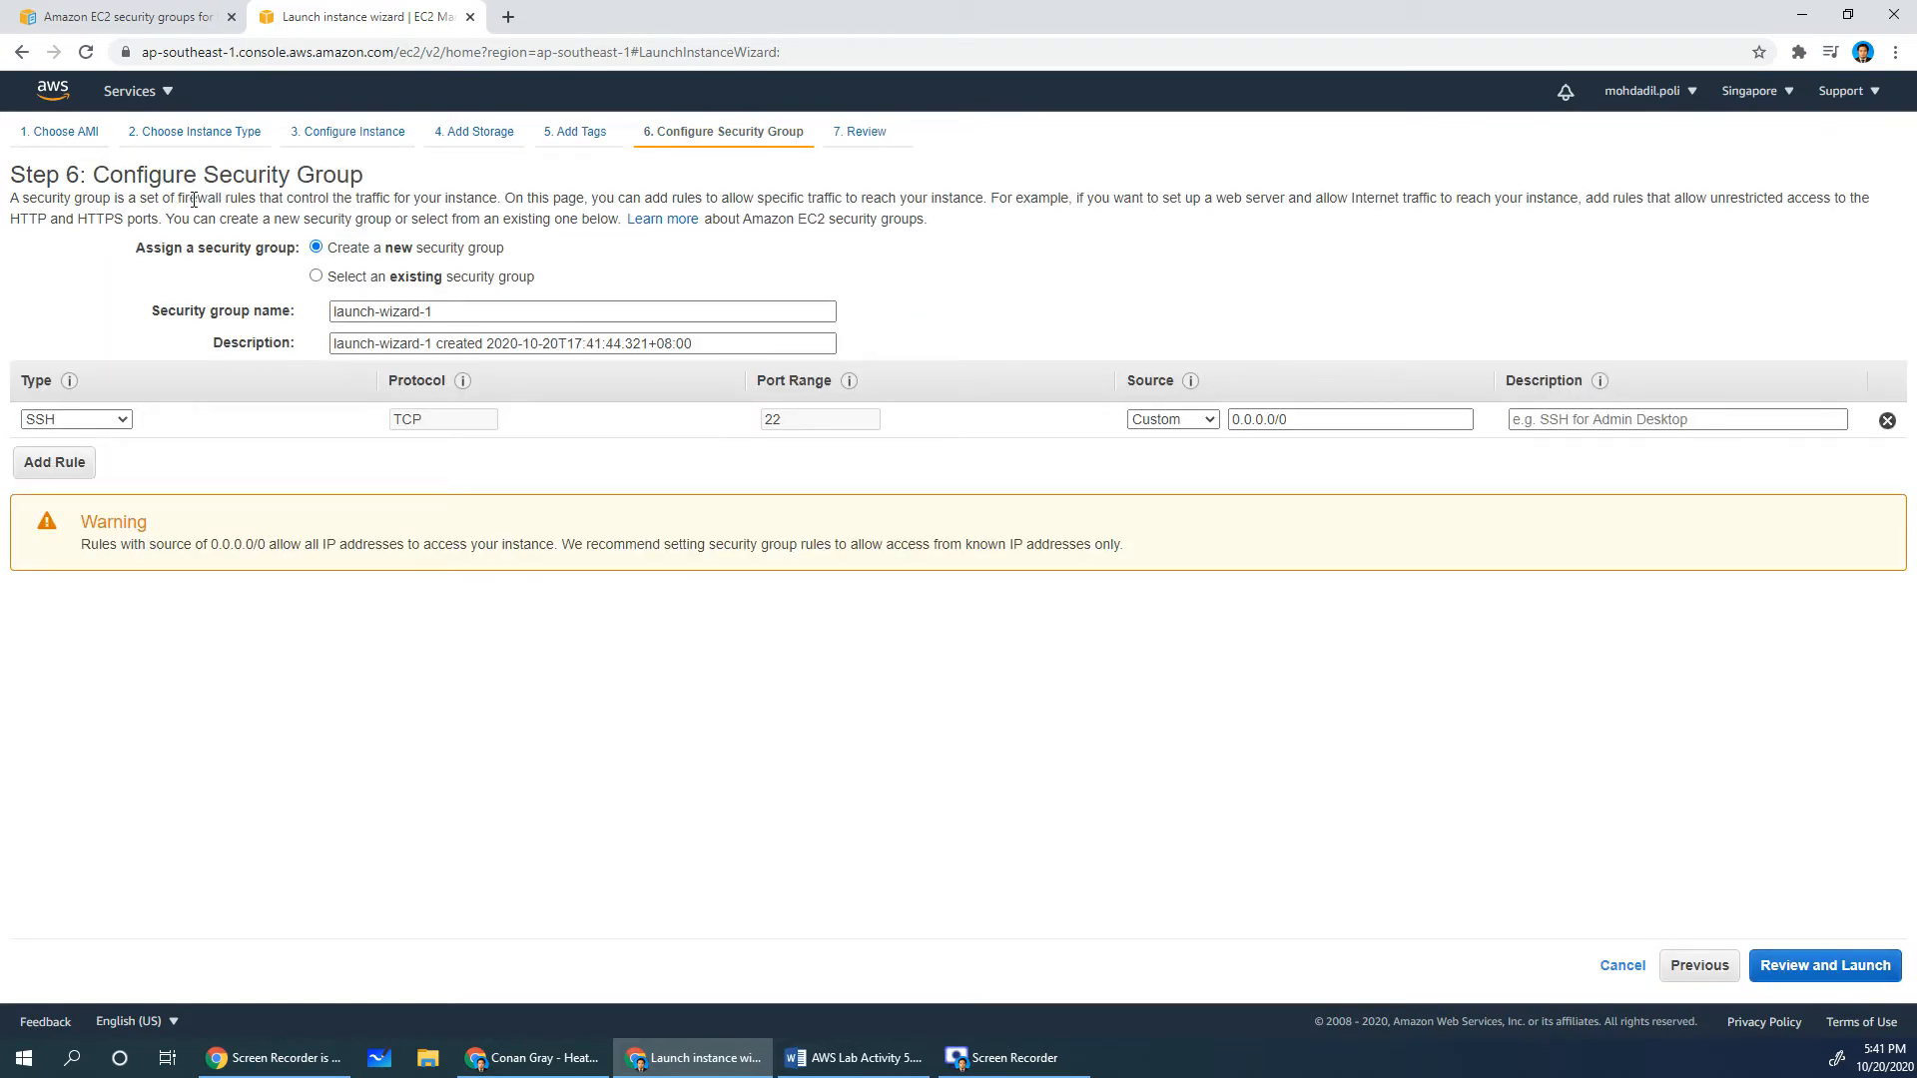
Examine the security group explanation and the existing security groups, and return to creating a new group
{"action": "left_click_drag", "start_coordinate": [25, 192], "coordinate": [497, 198]}
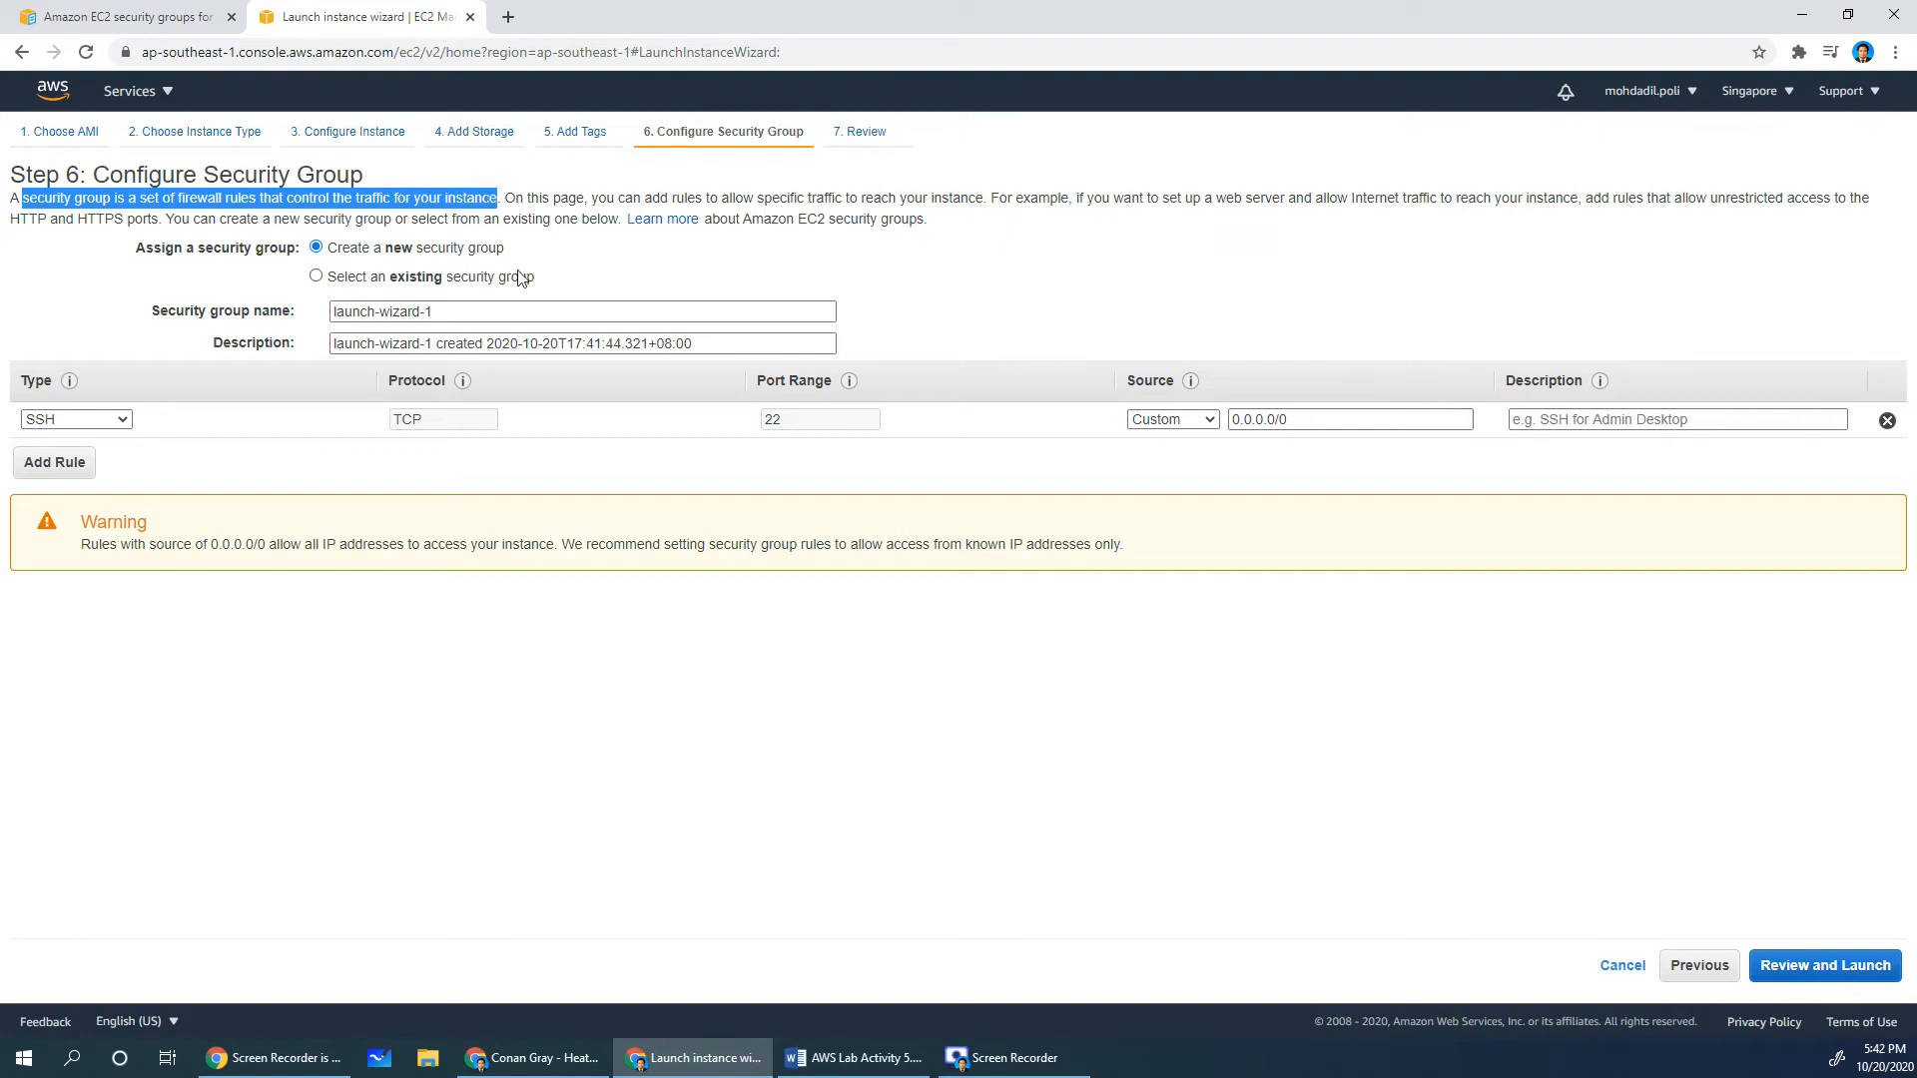
{"action": "left_click", "coordinate": [436, 283]}
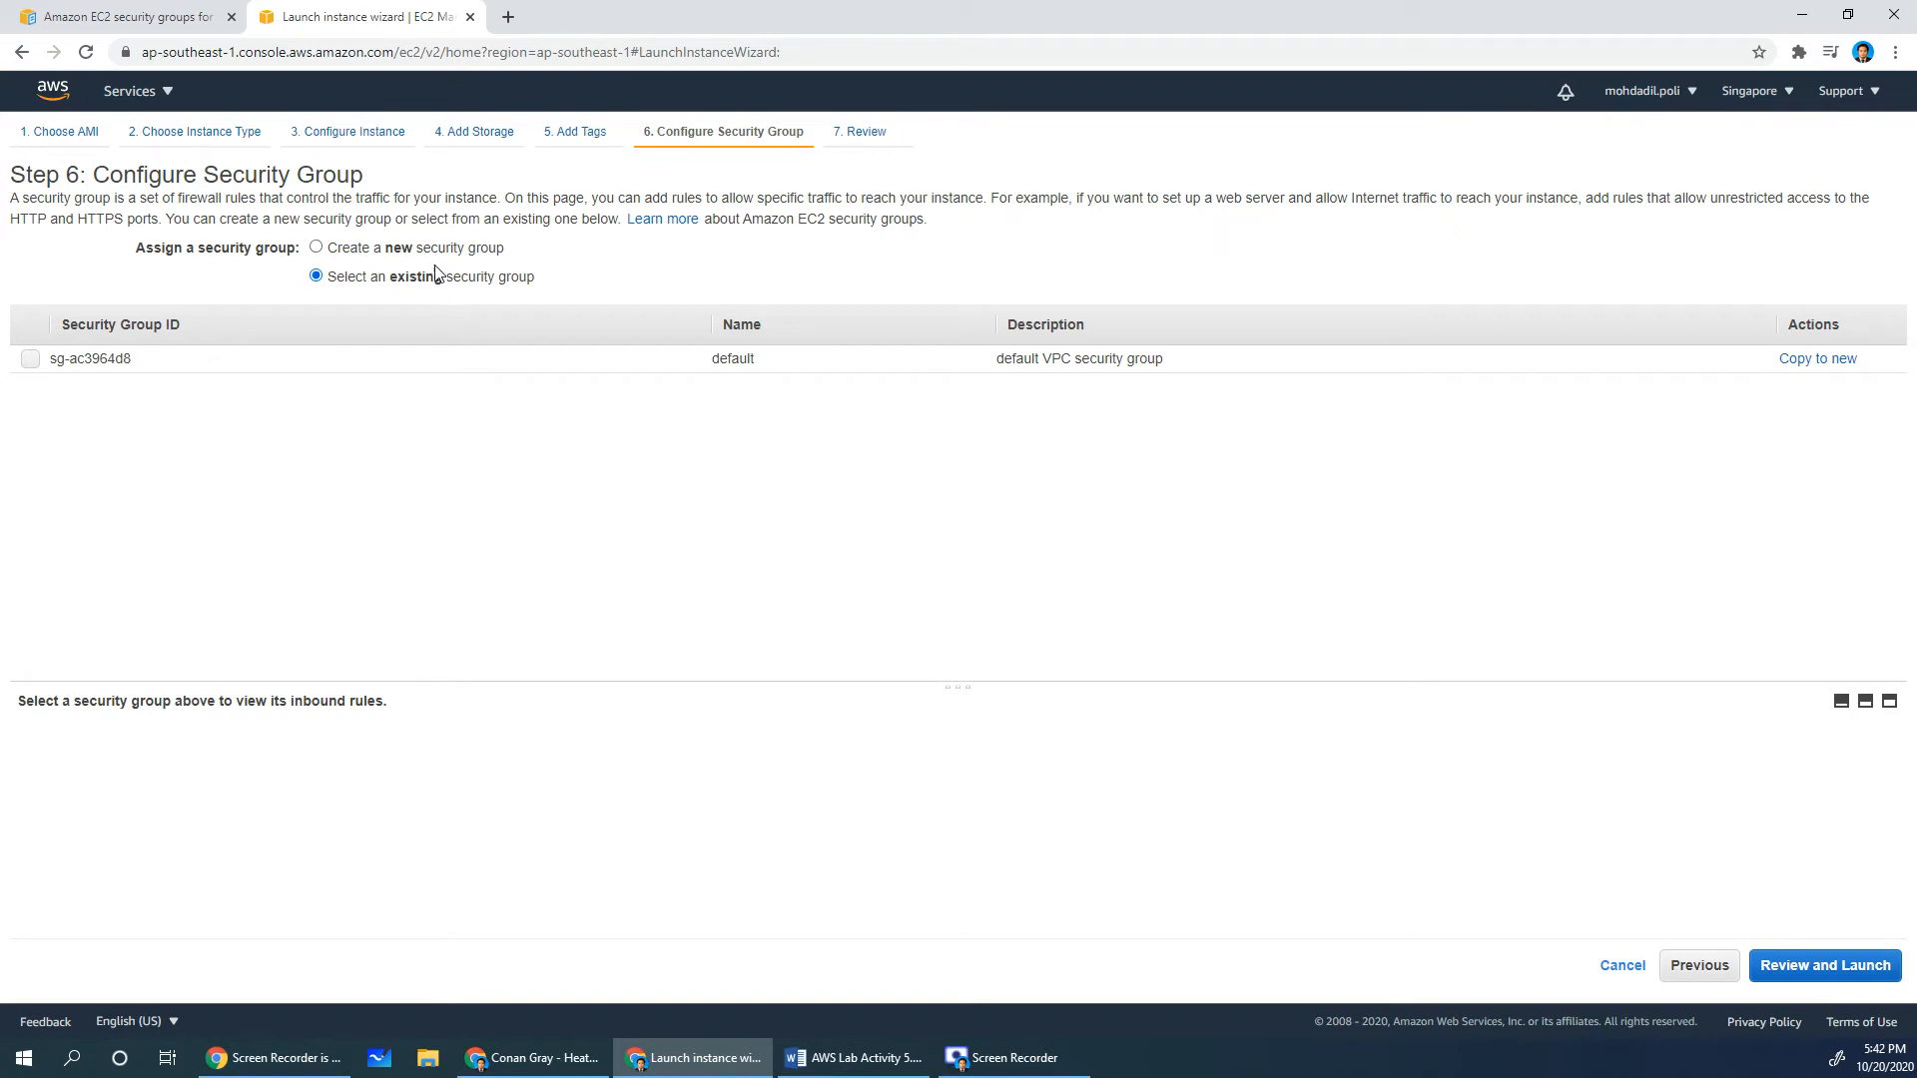
{"action": "left_click", "coordinate": [435, 249]}
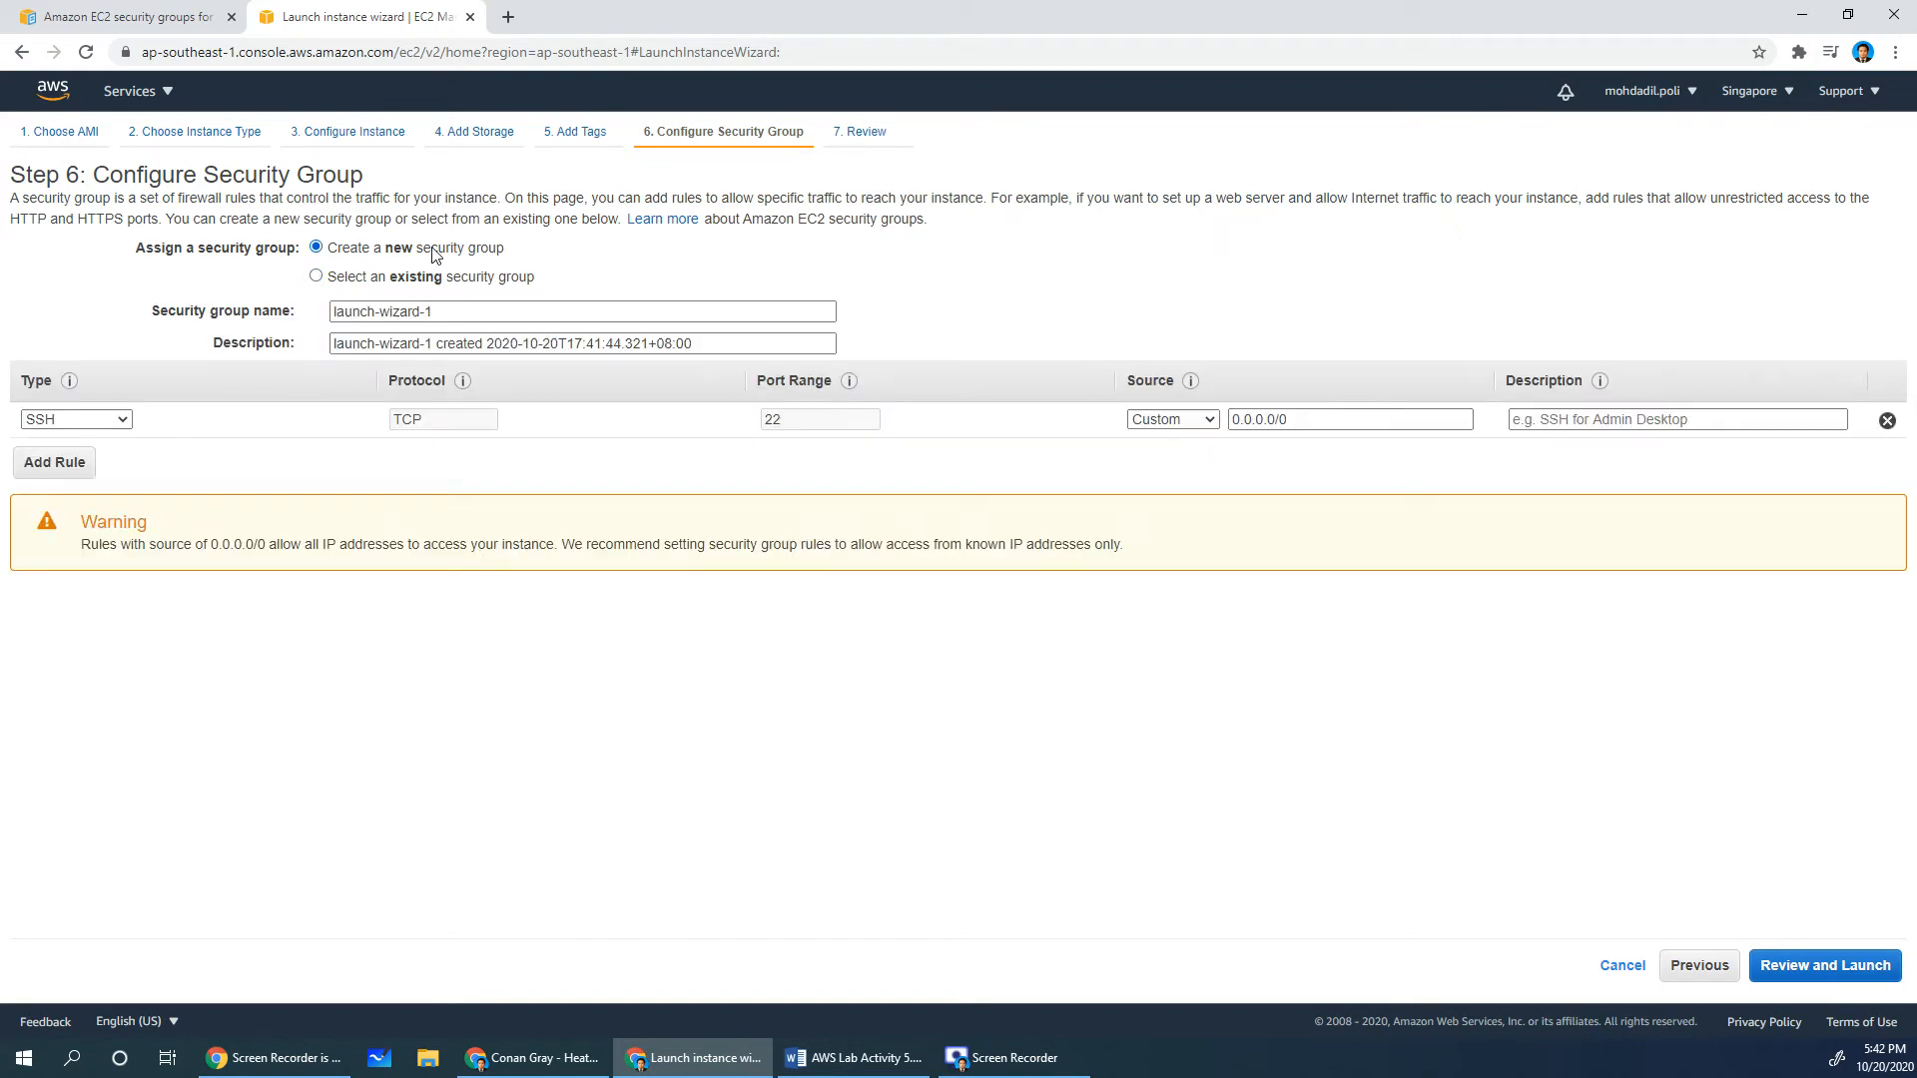
Set both the name and the description of the new security group to Web-SG
{"action": "triple_click", "coordinate": [444, 316]}
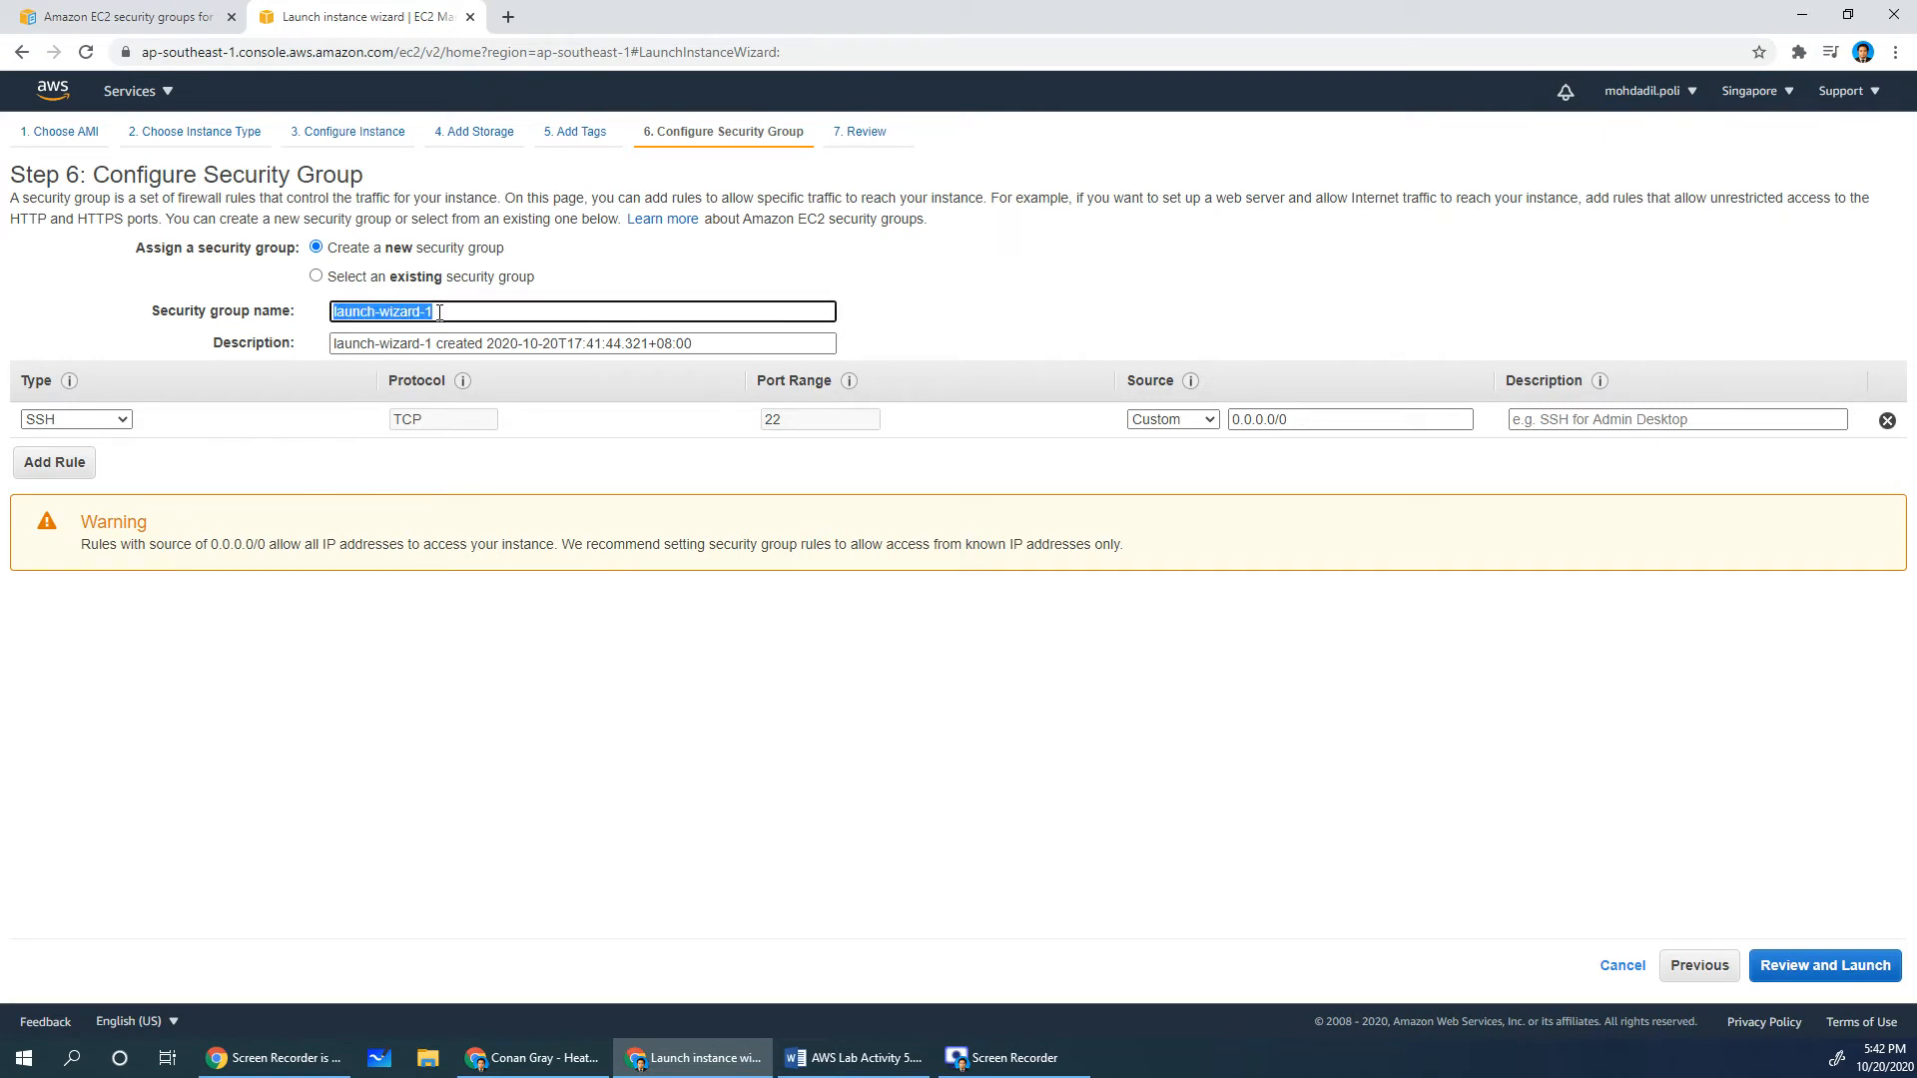
{"action": "type", "text": "Web-SG"}
{"action": "triple_click", "coordinate": [433, 314]}
{"action": "key", "text": "ctrl+c"}
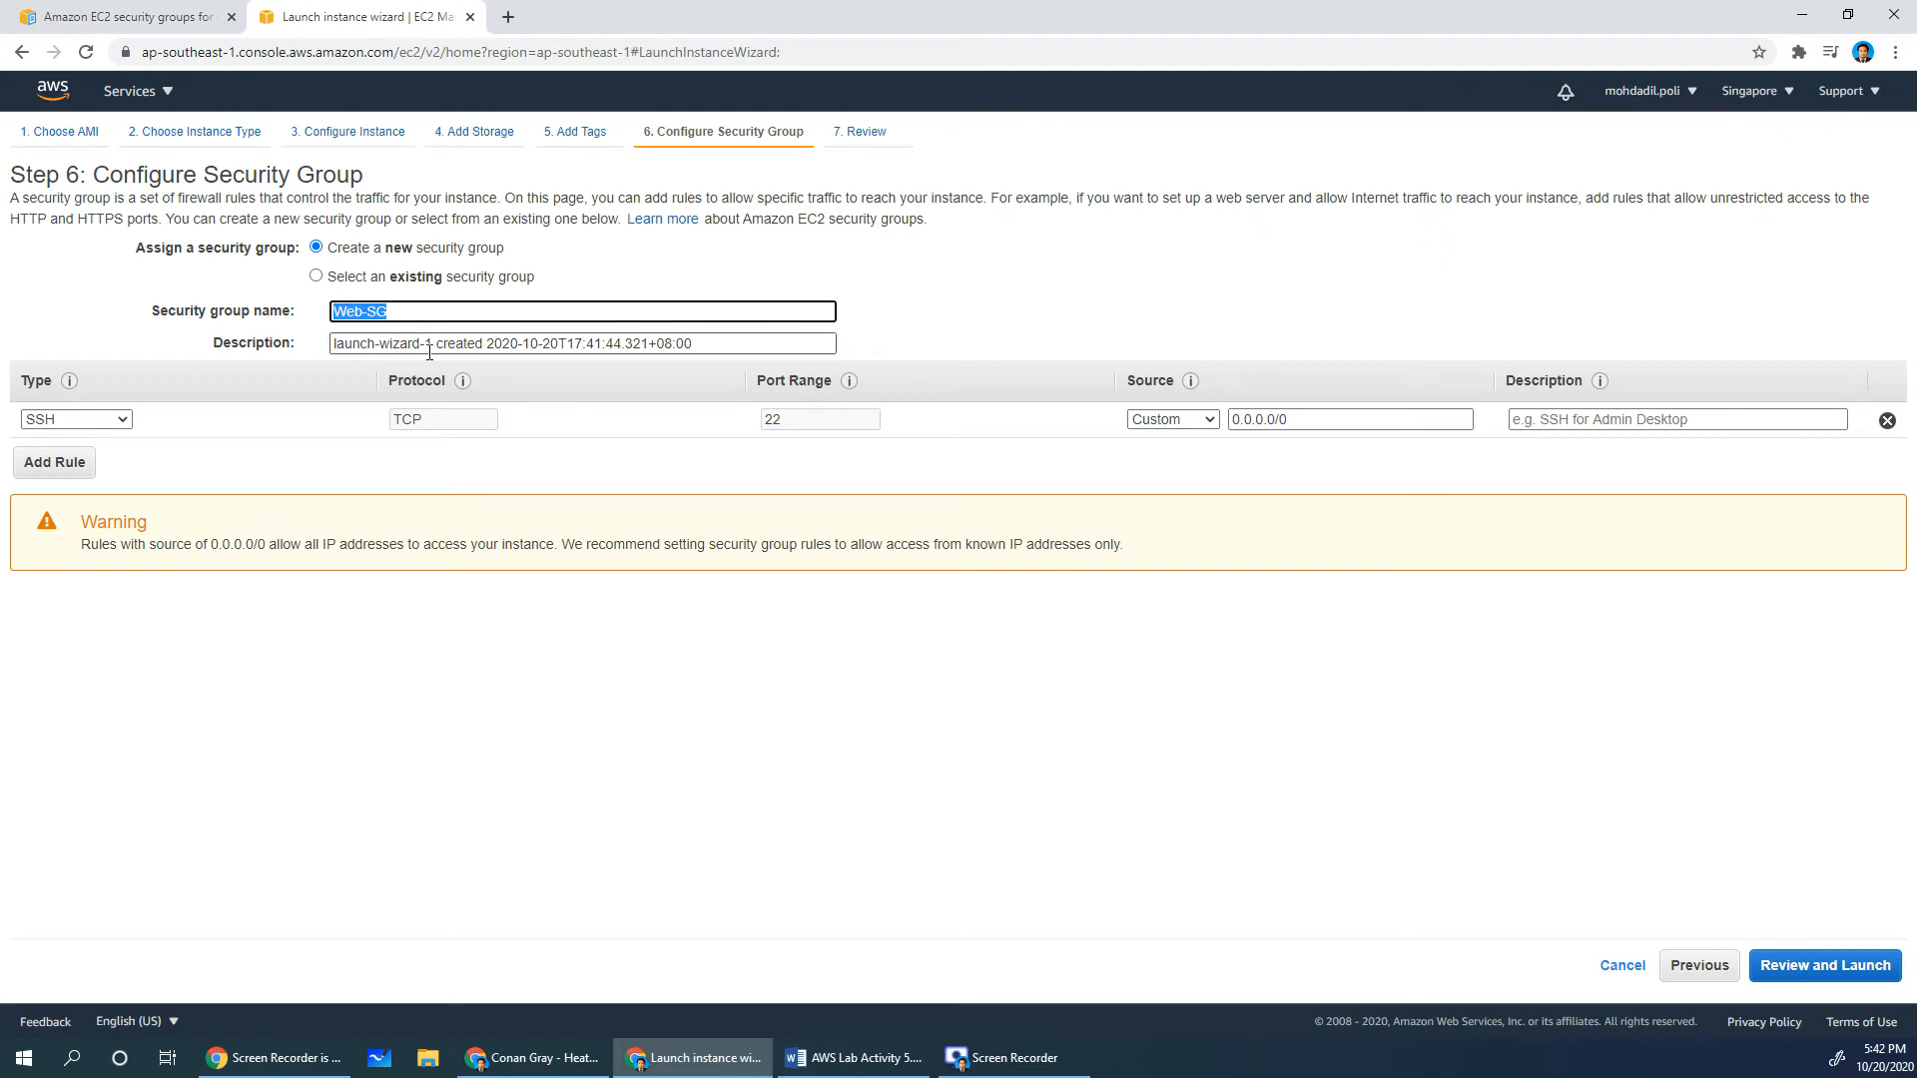
{"action": "triple_click", "coordinate": [437, 342]}
{"action": "key", "text": "ctrl+v"}
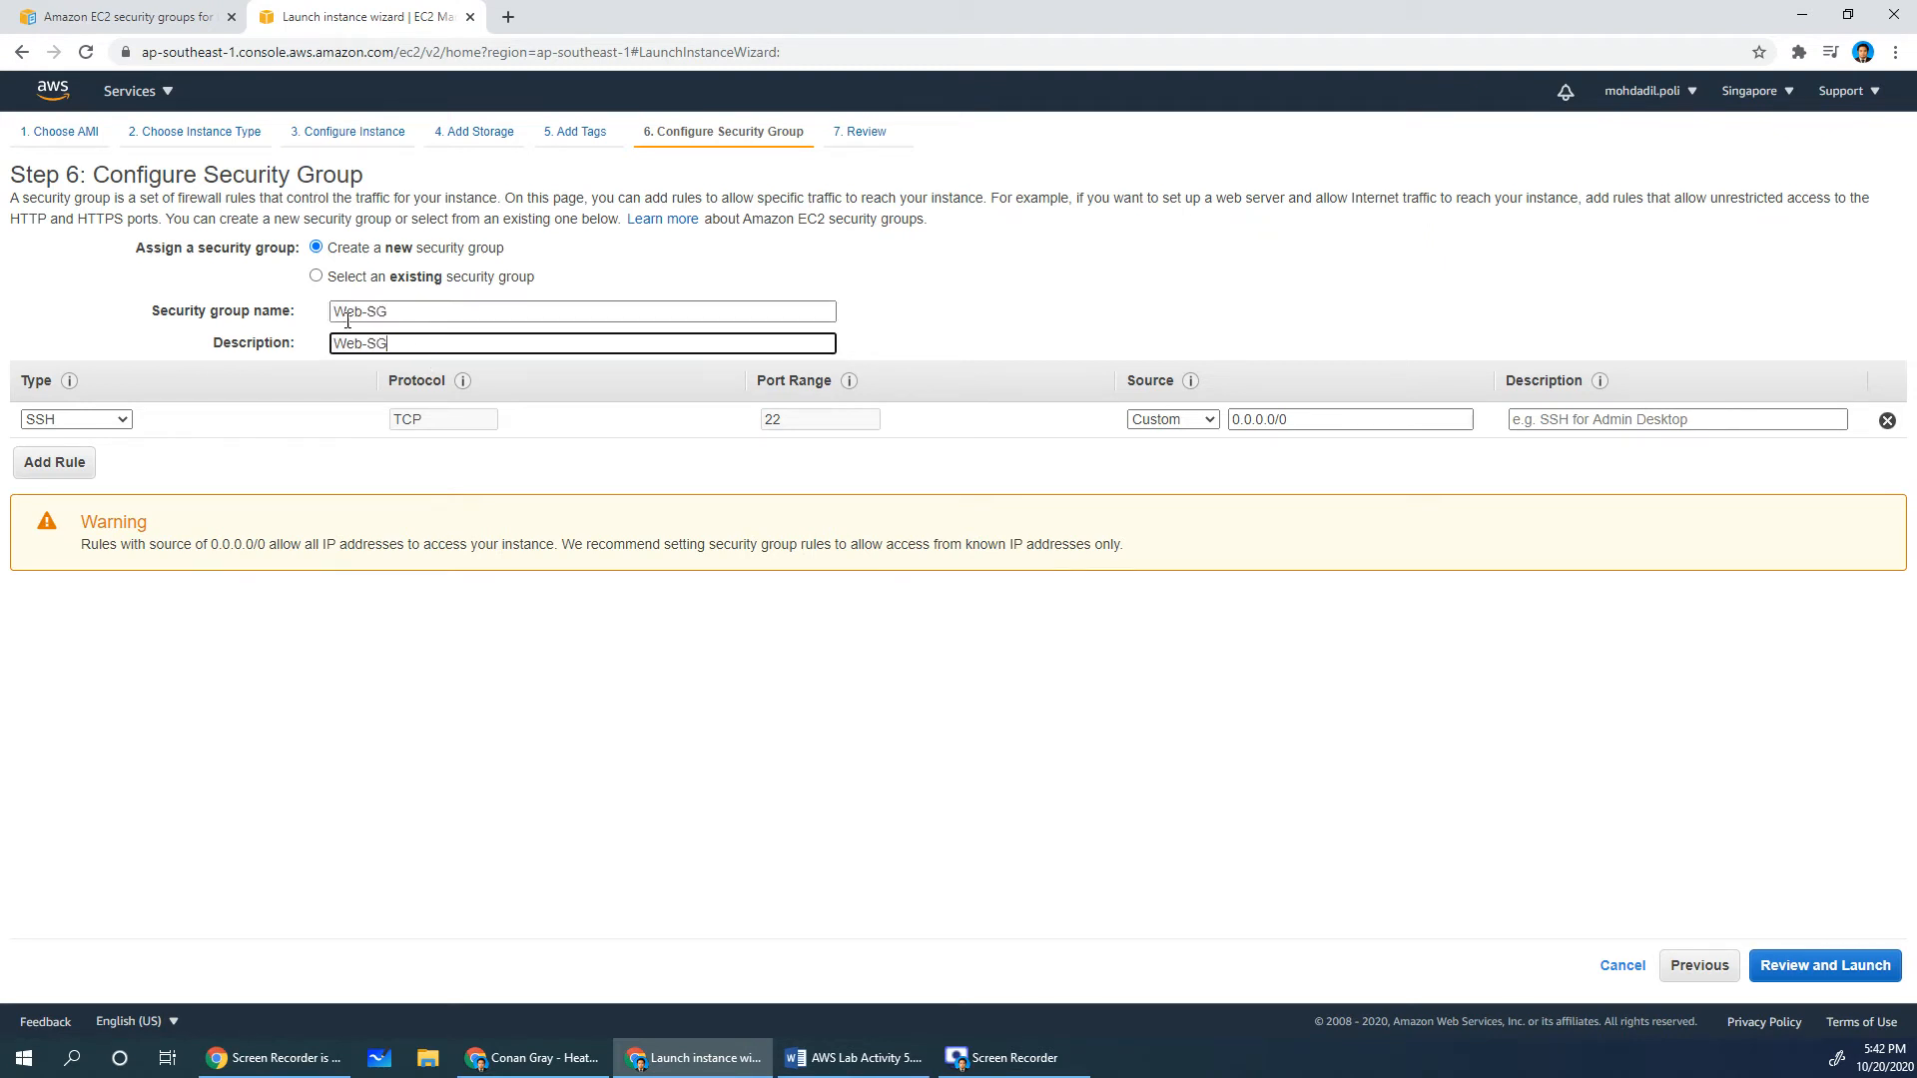
{"action": "left_click", "coordinate": [400, 316]}
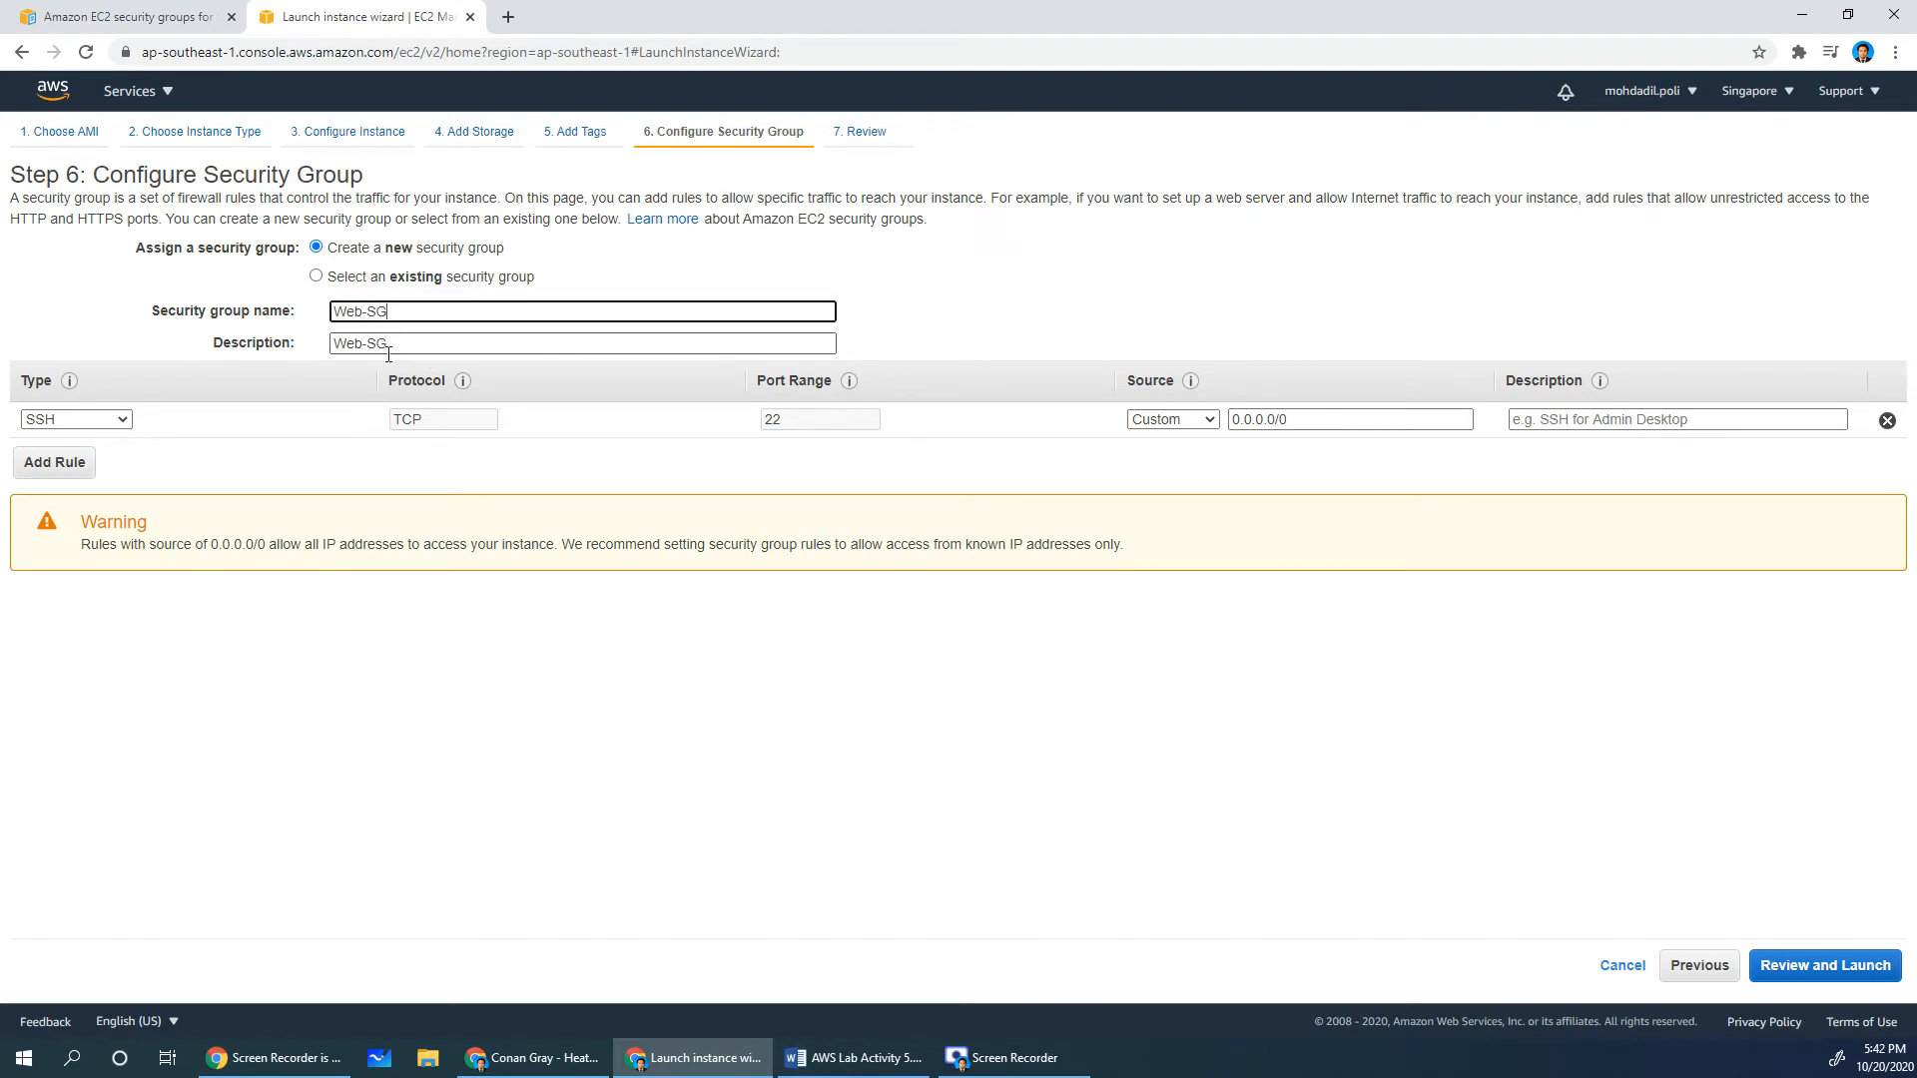
{"action": "left_click", "coordinate": [390, 348]}
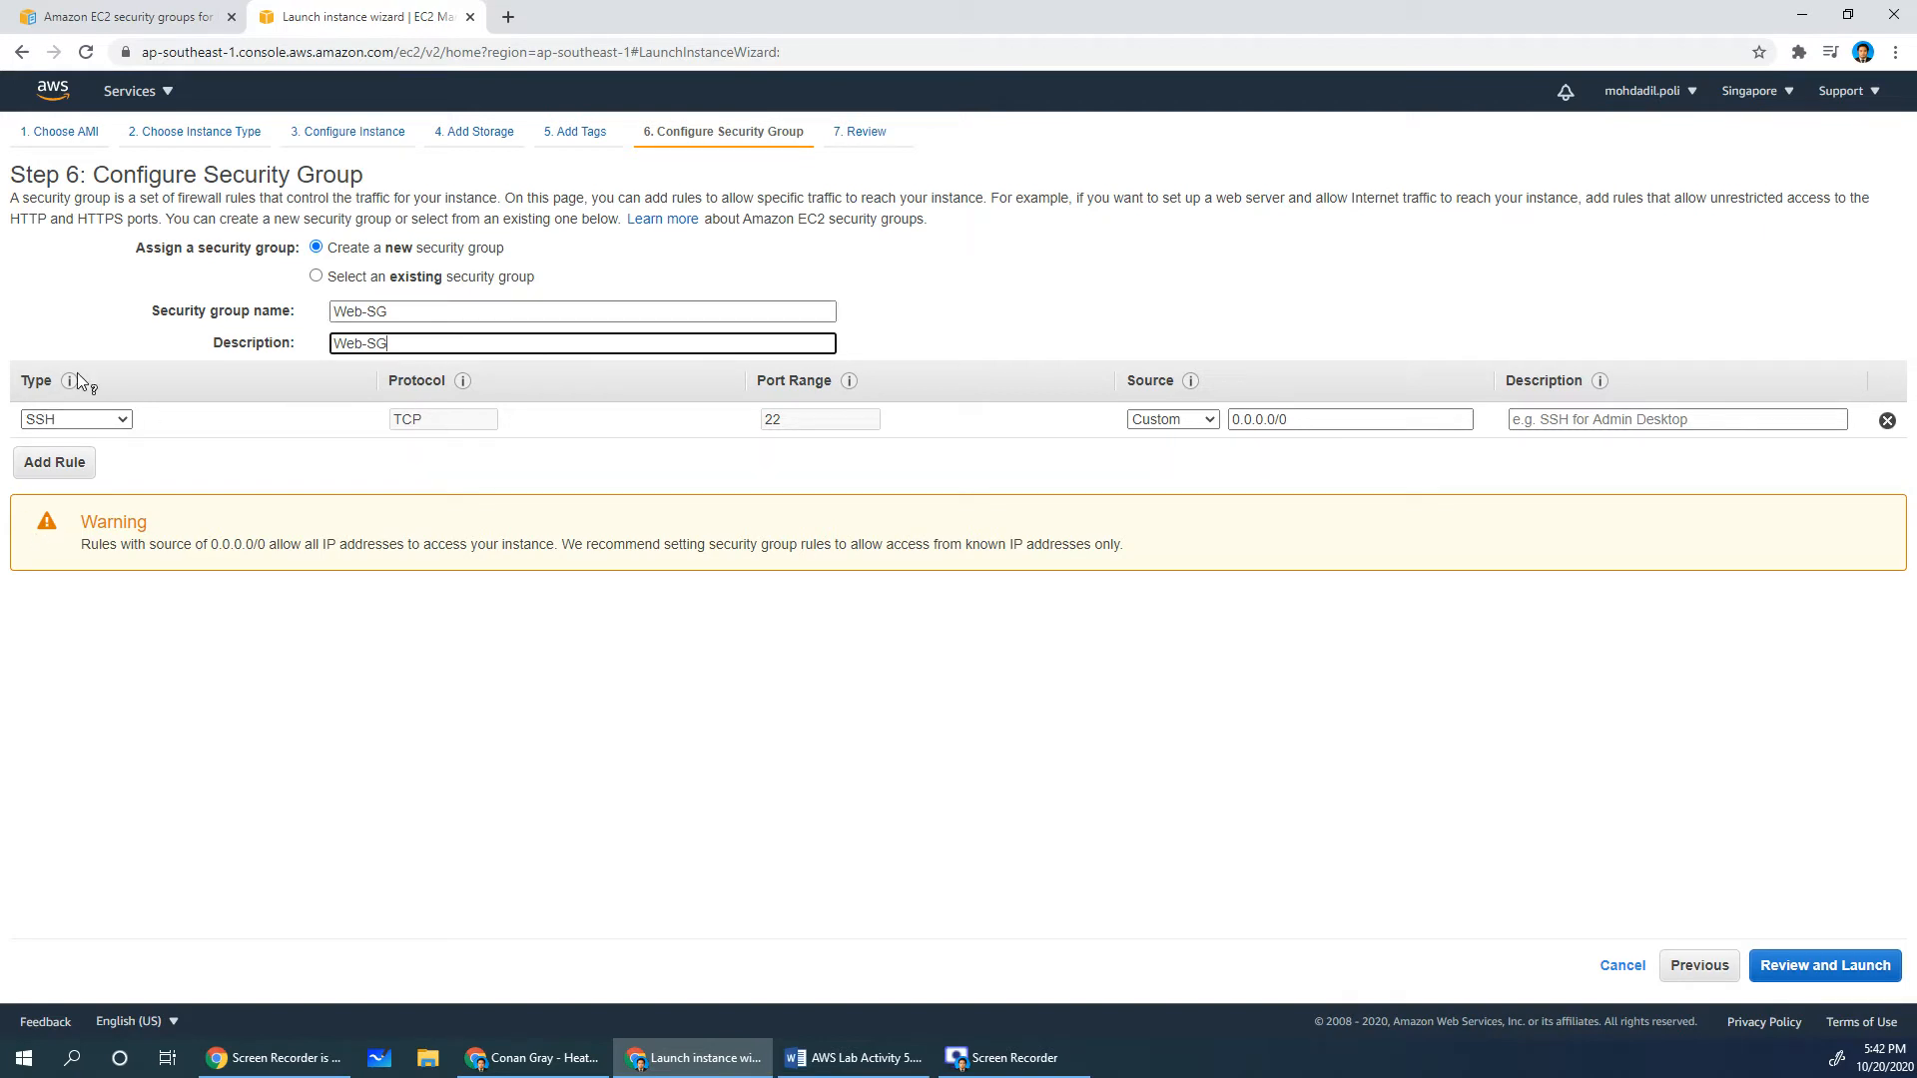
Set the source of the SSH rule to Anywhere
{"action": "mouse_move", "coordinate": [64, 385]}
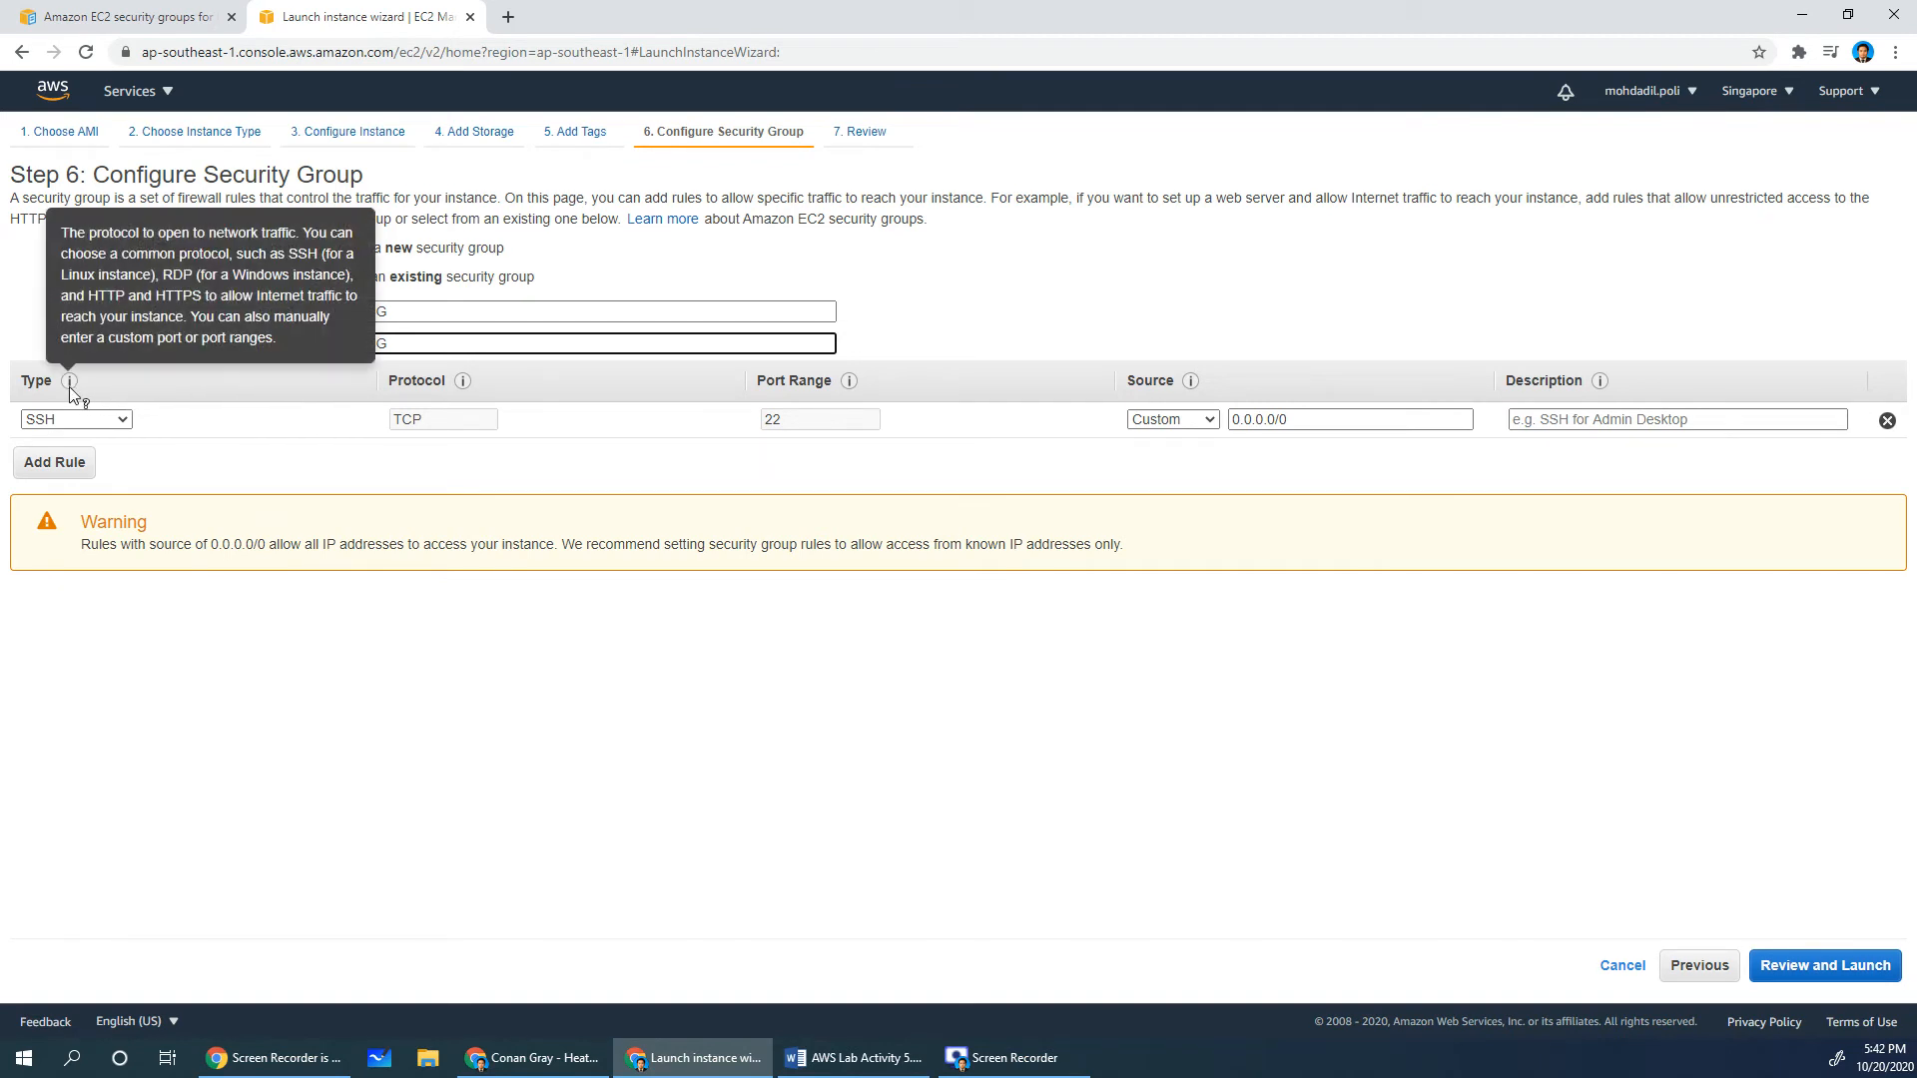
{"action": "mouse_move", "coordinate": [469, 386]}
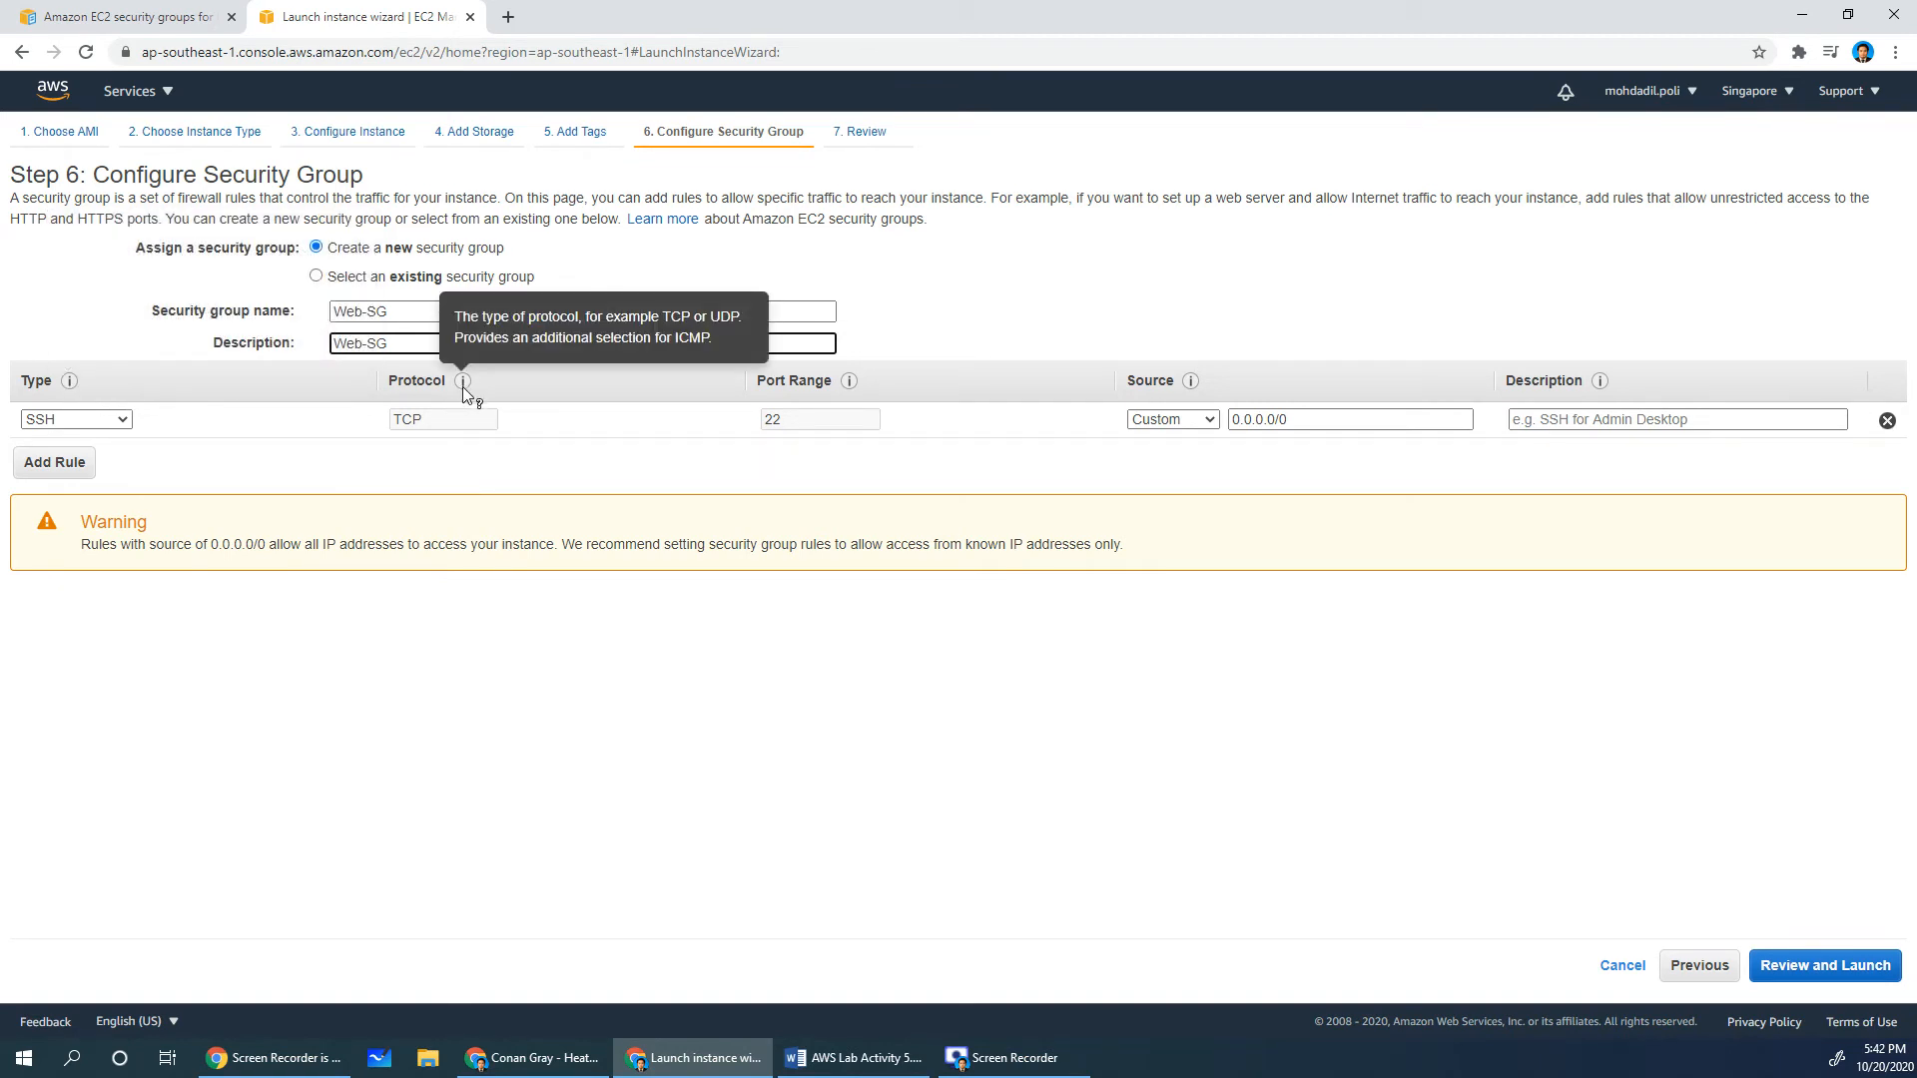
{"action": "mouse_move", "coordinate": [849, 385]}
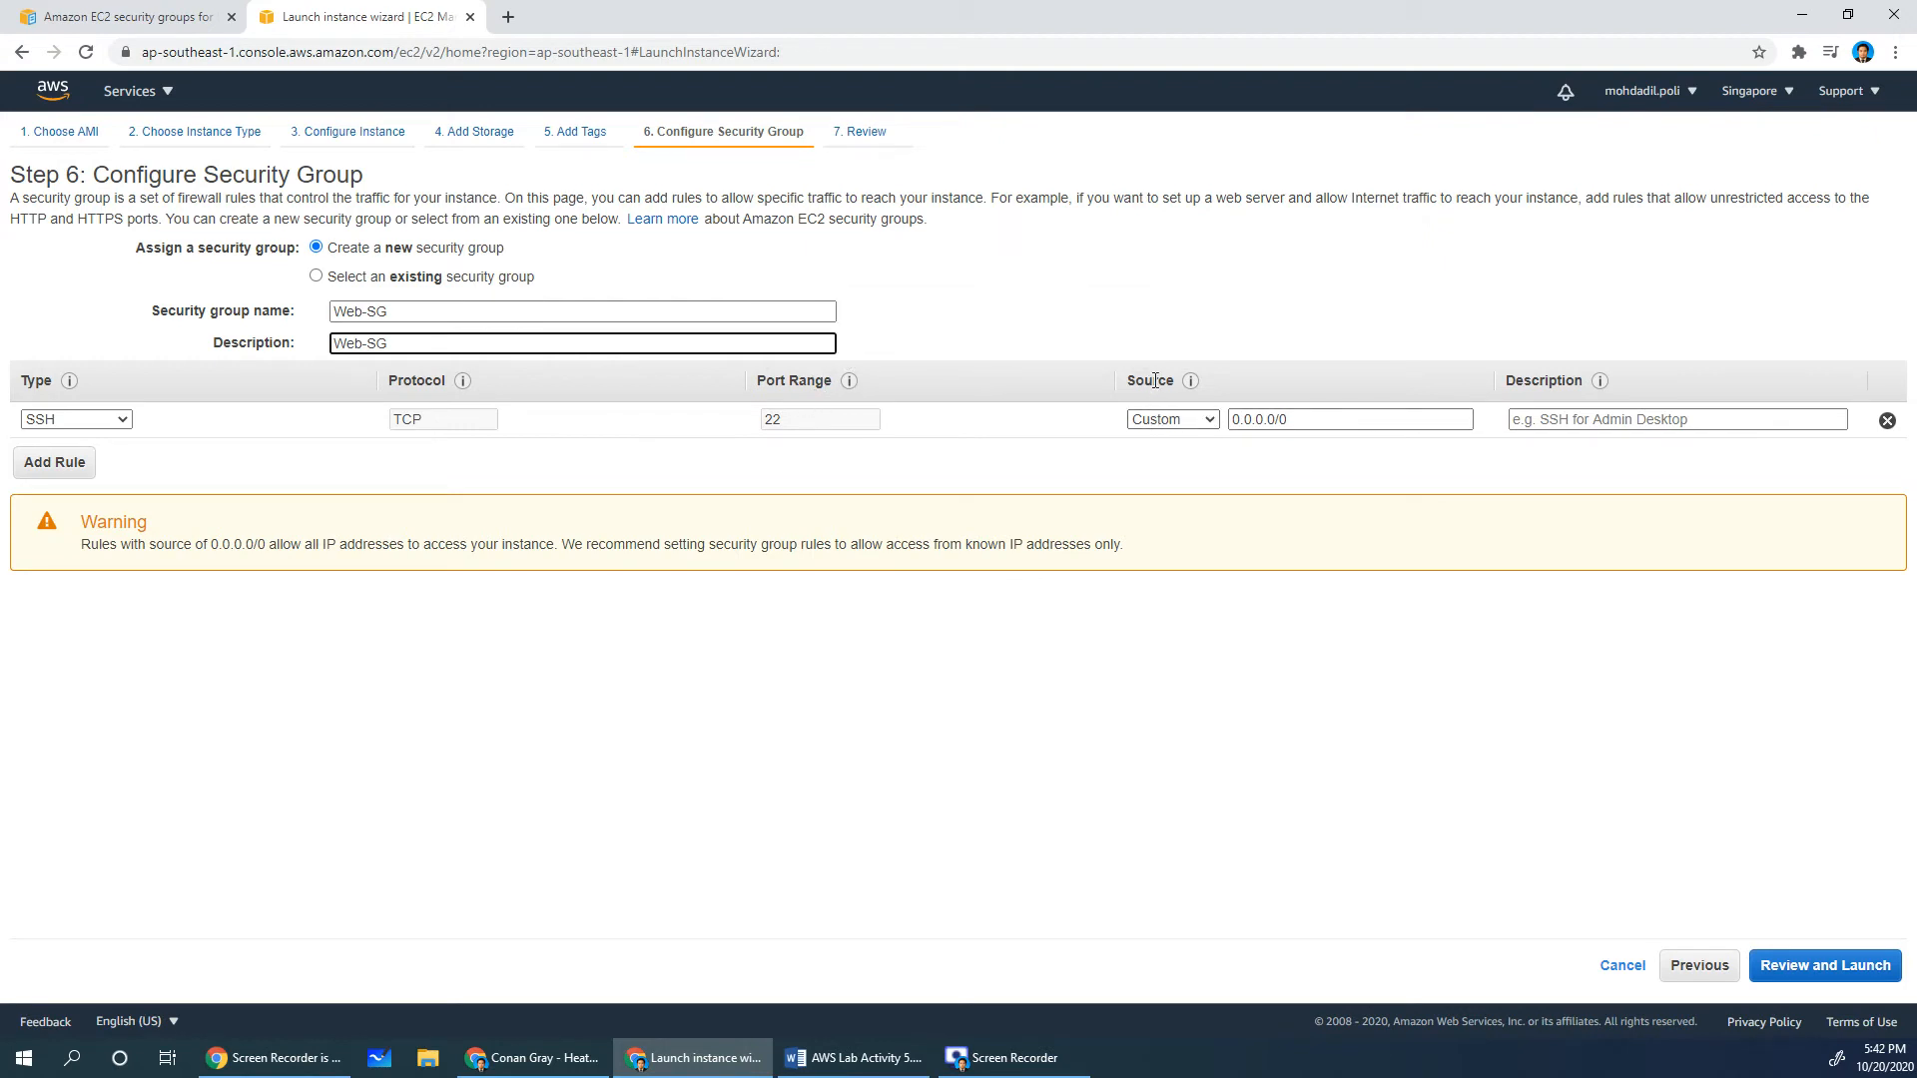
{"action": "left_click", "coordinate": [1164, 419]}
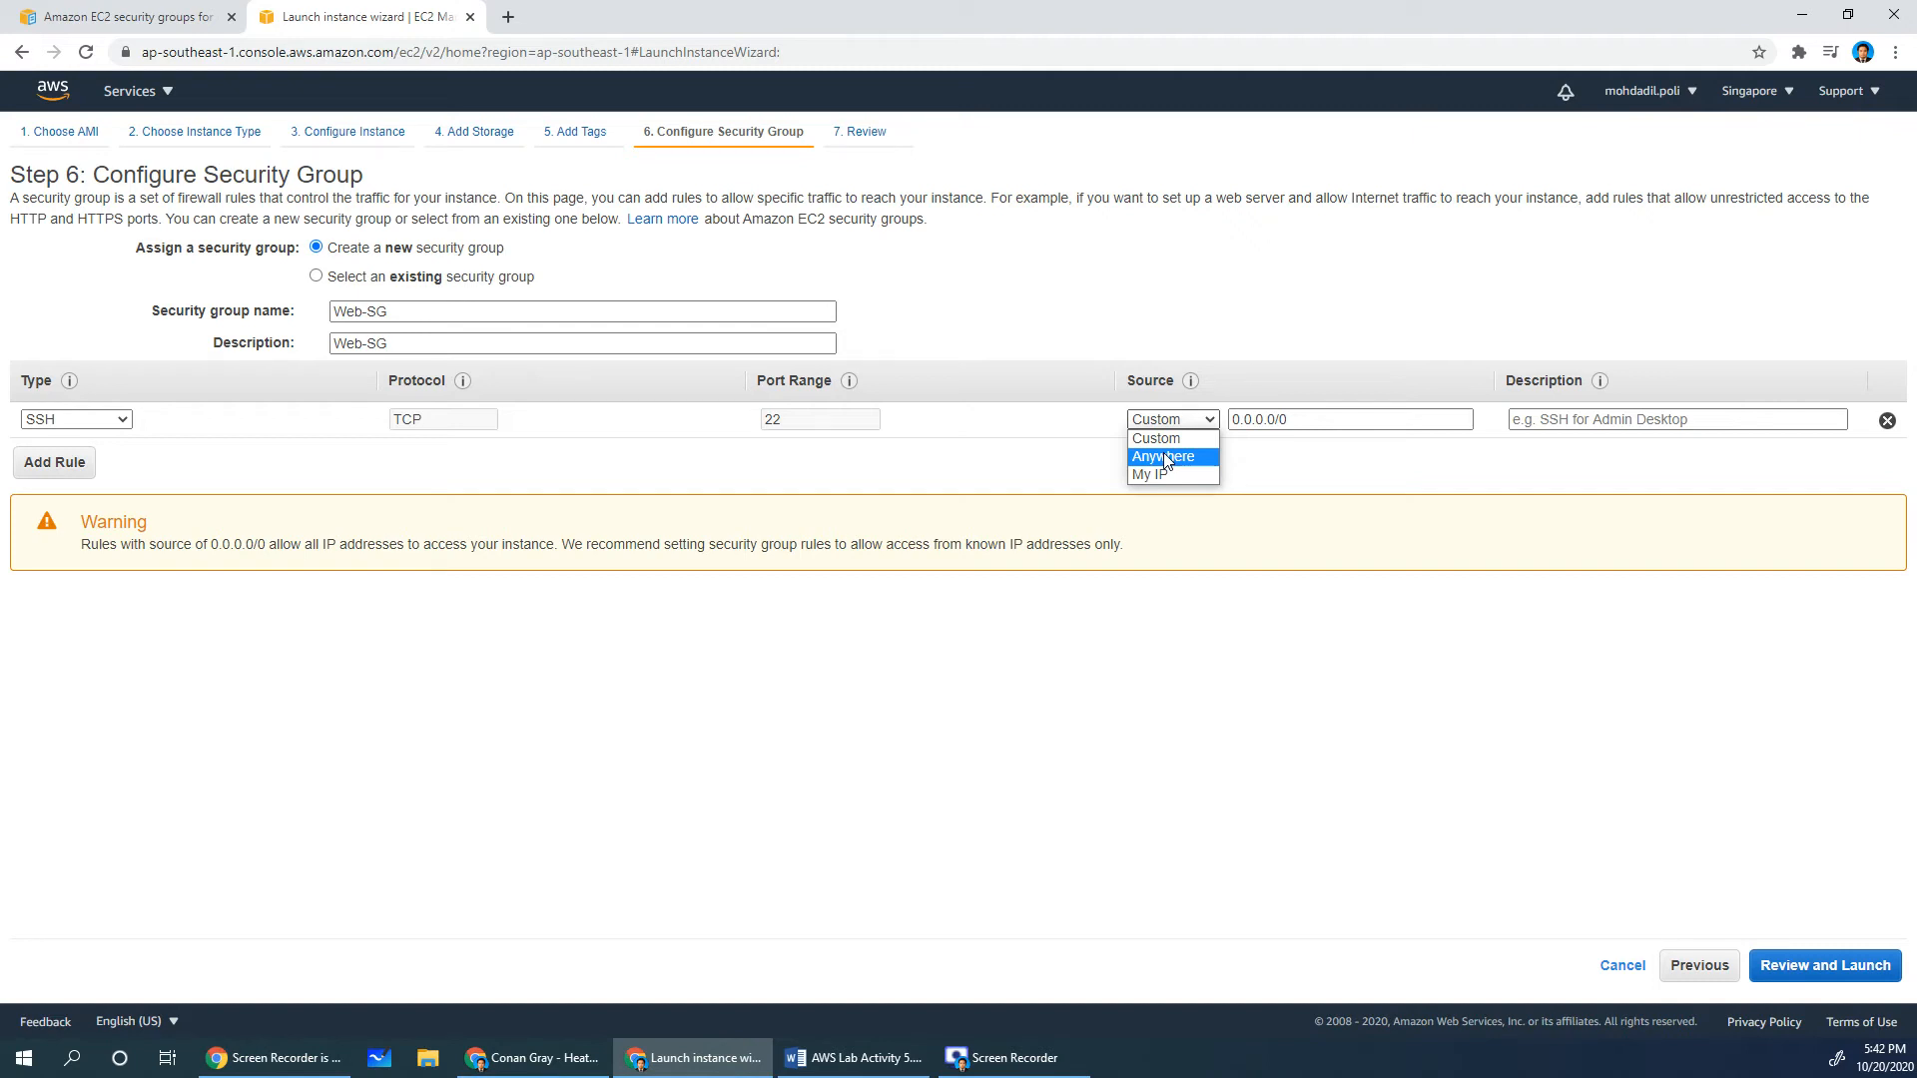
{"action": "left_click", "coordinate": [1167, 460]}
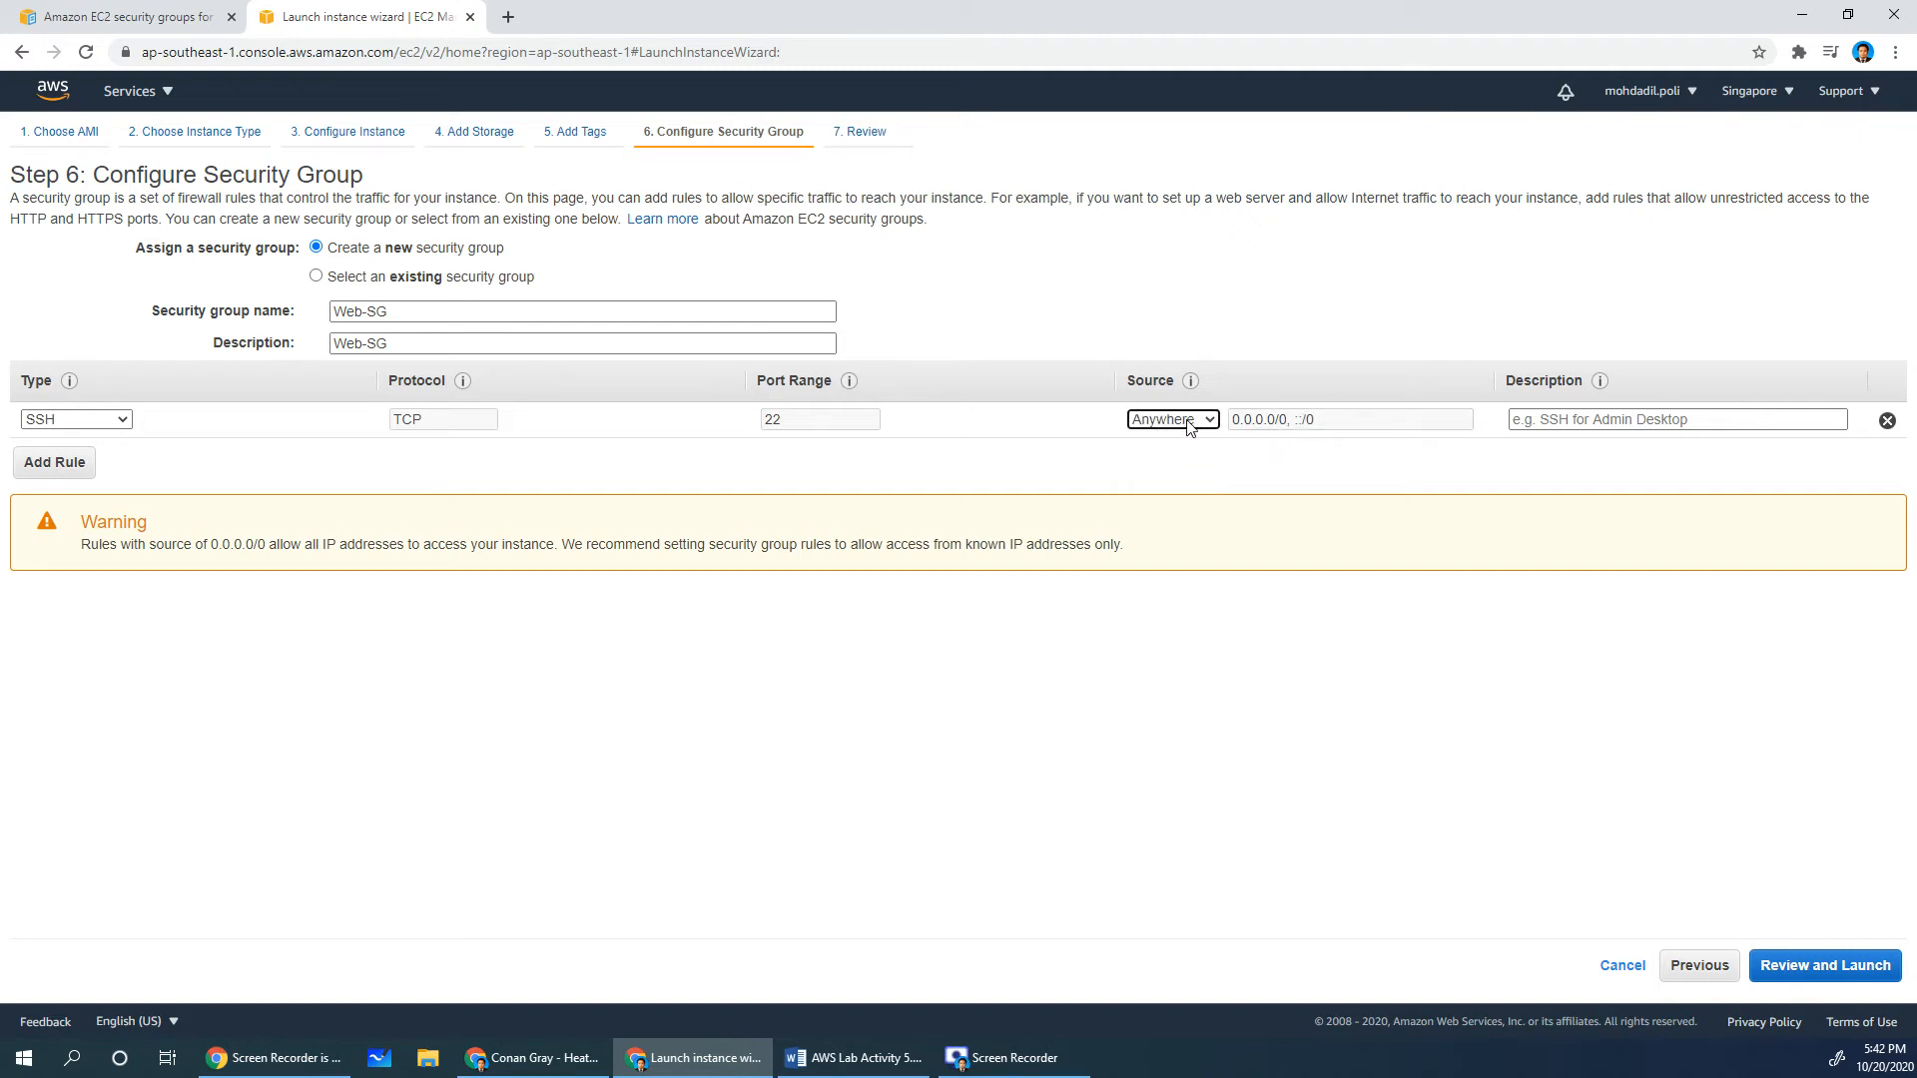
Try My IP as the source of the SSH rule and switch it back to Anywhere
{"action": "left_click", "coordinate": [1172, 421]}
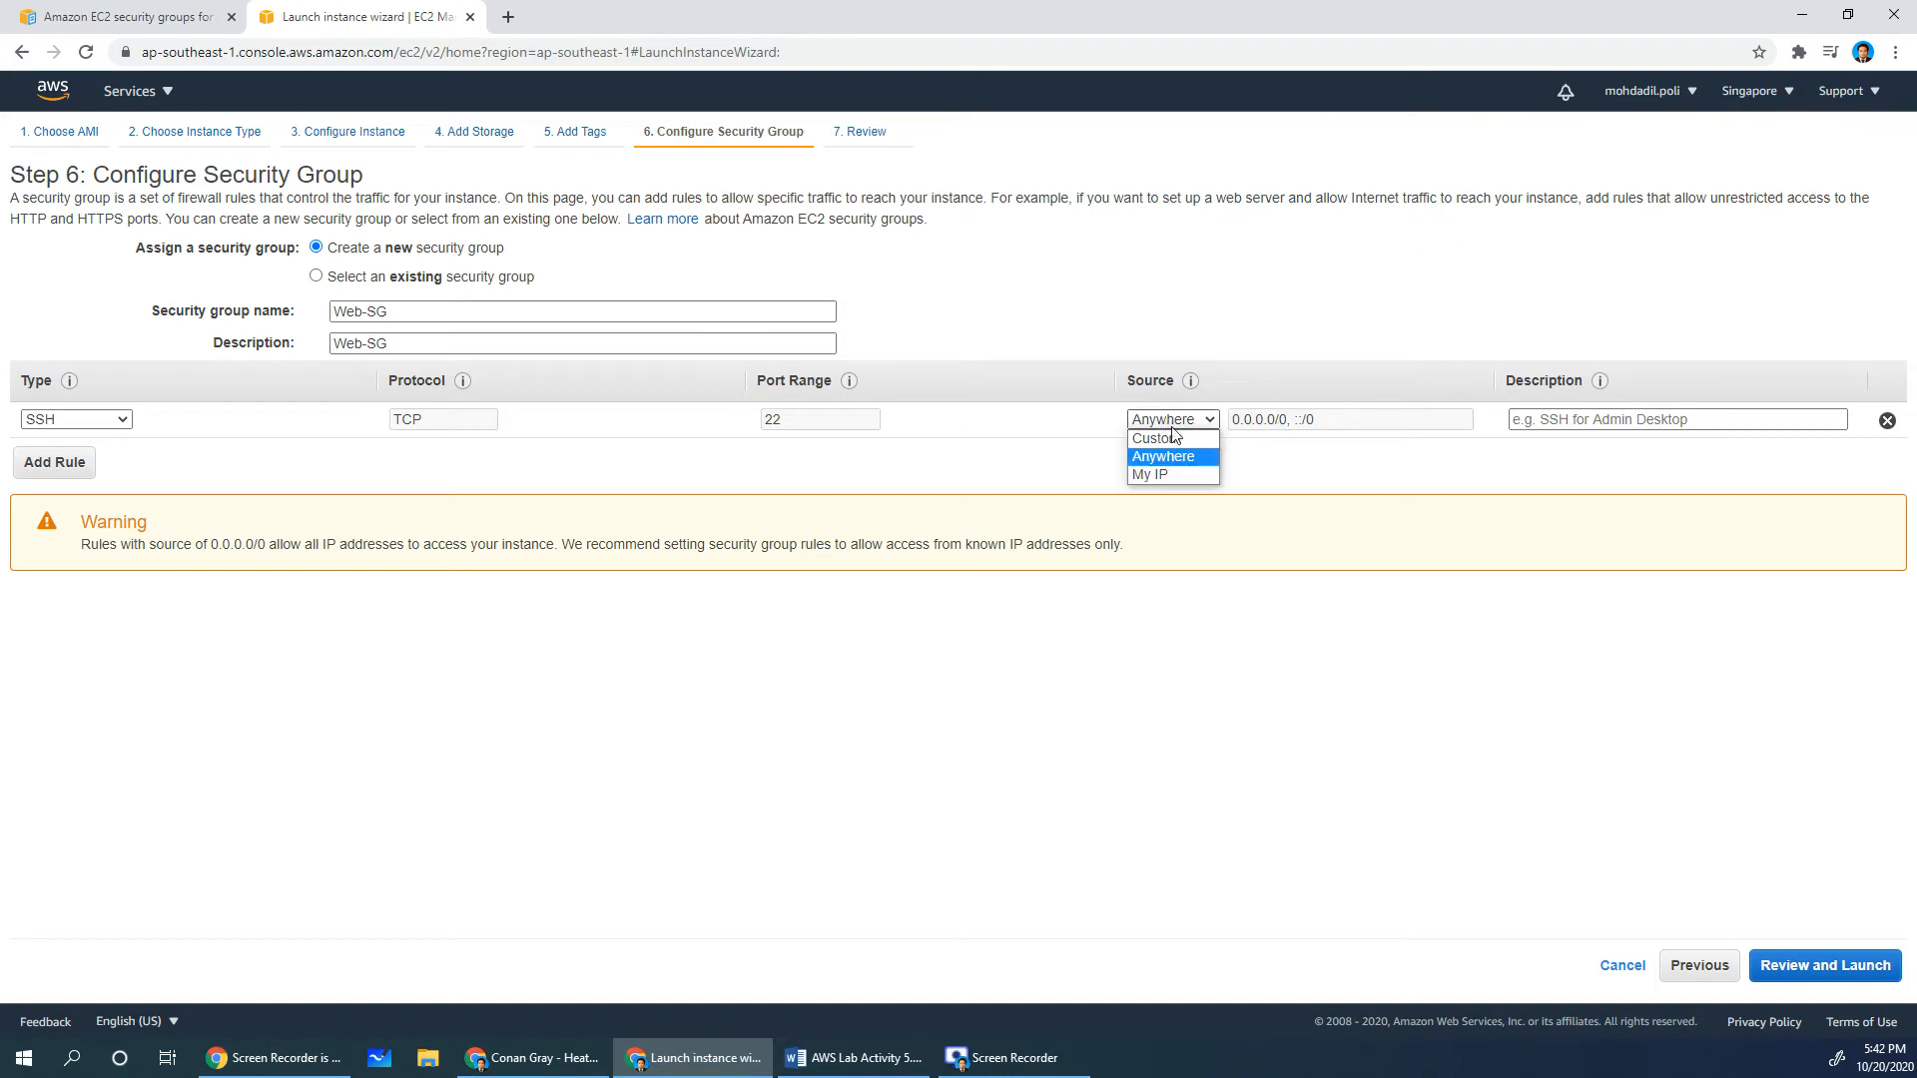
{"action": "left_click", "coordinate": [1158, 473]}
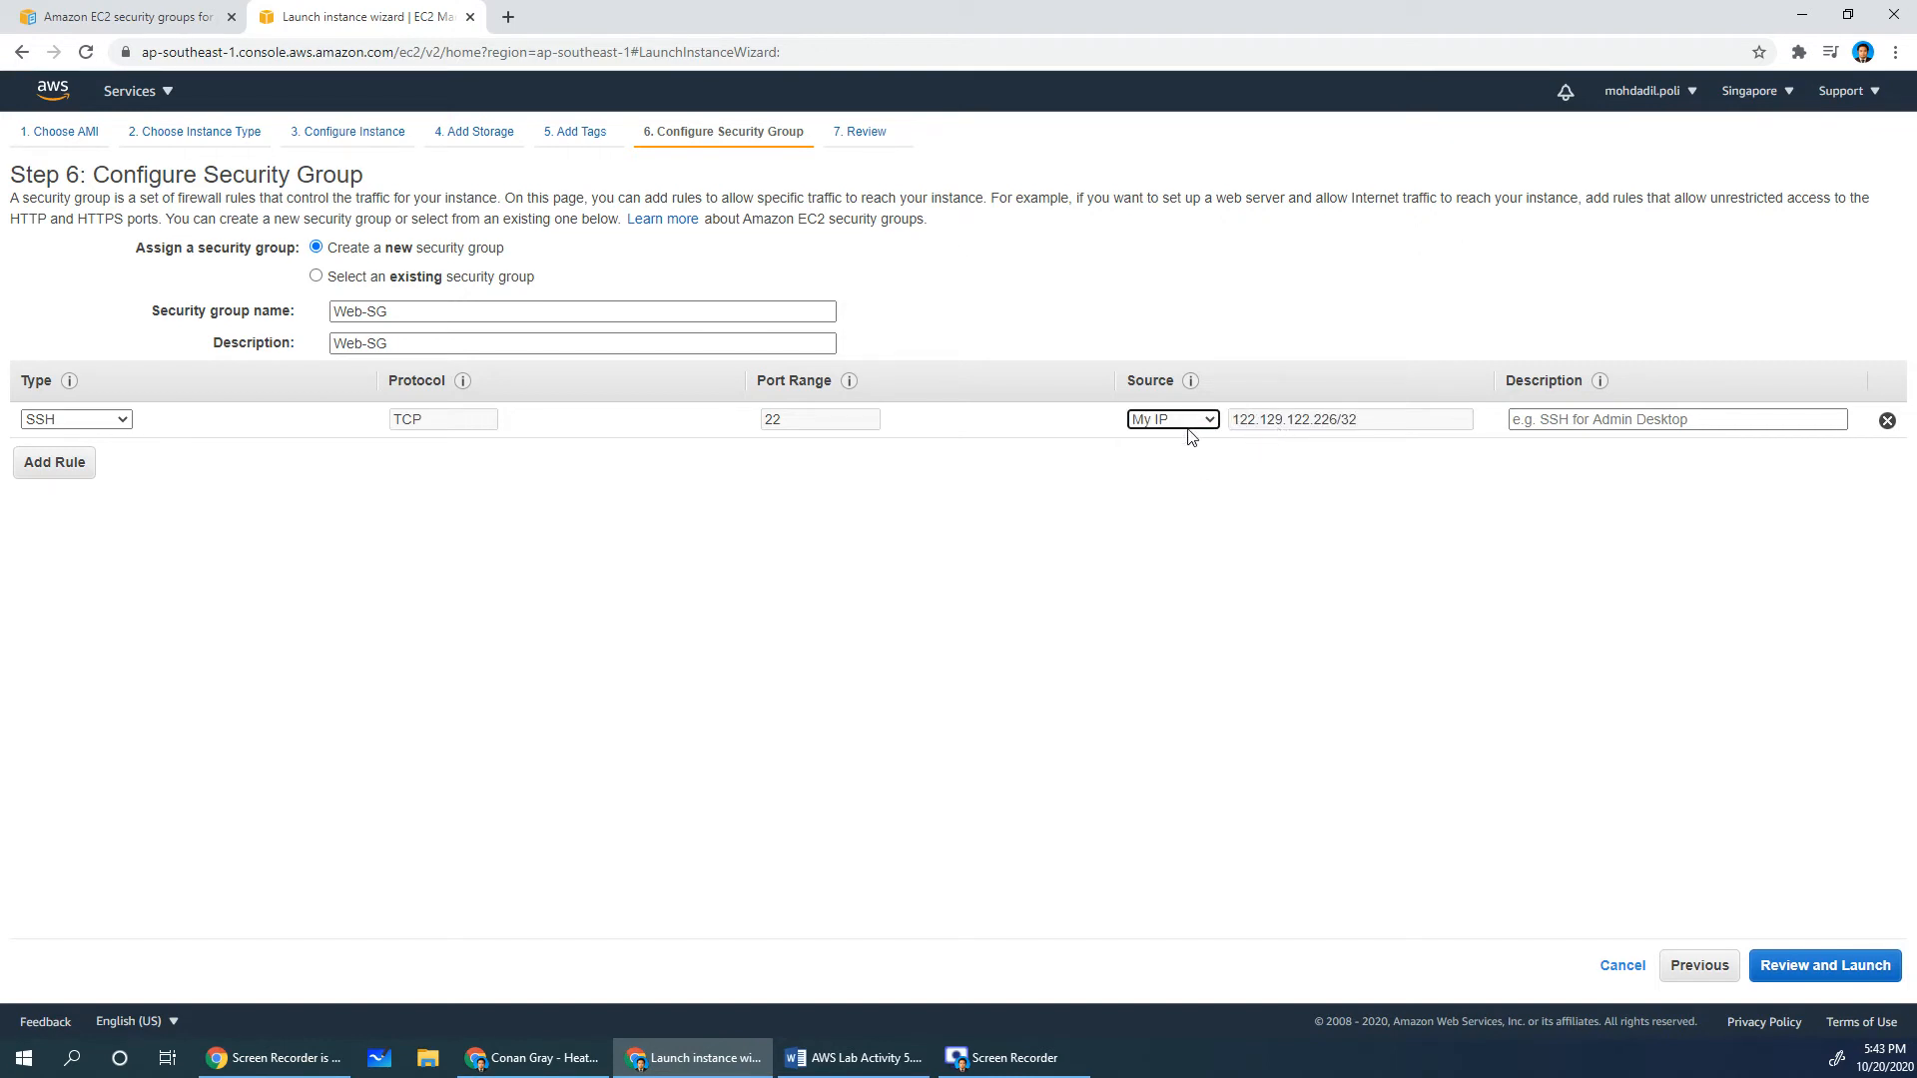
{"action": "left_click", "coordinate": [1208, 420]}
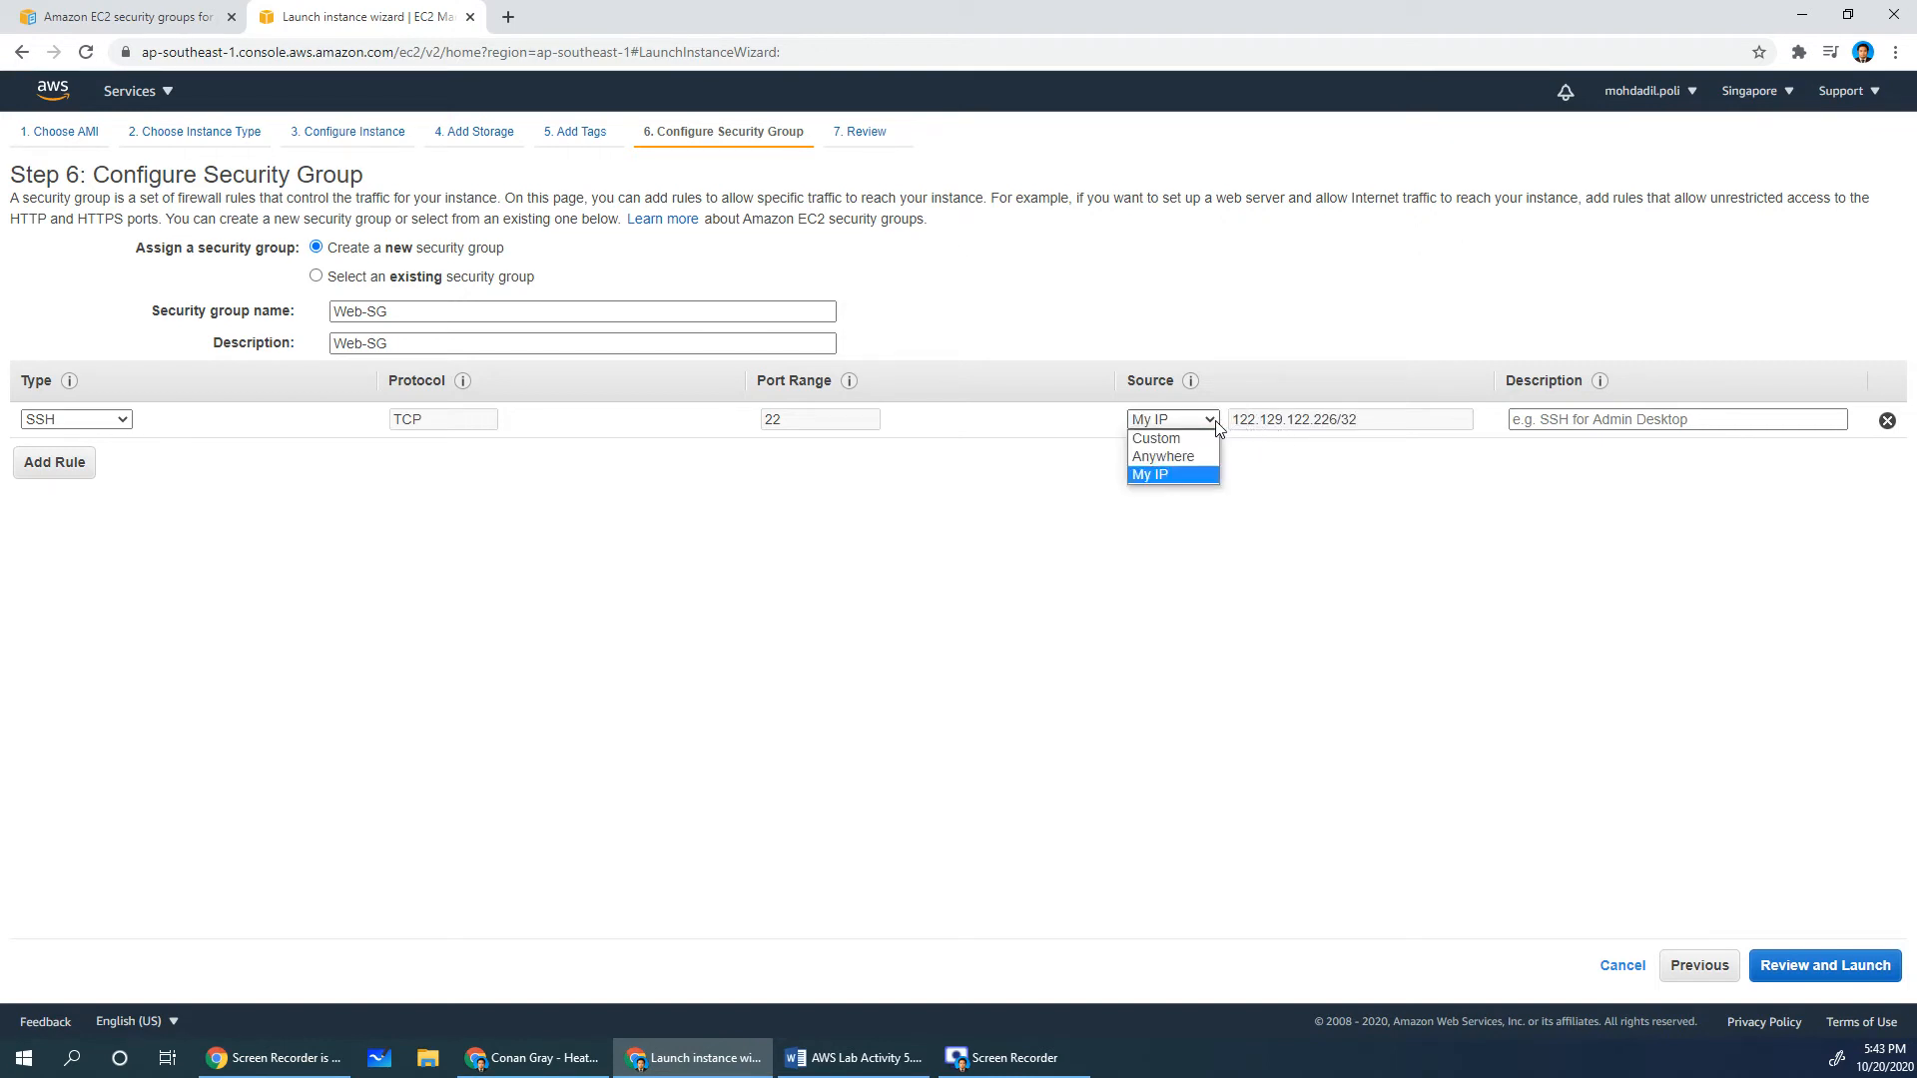
{"action": "left_click", "coordinate": [1170, 459]}
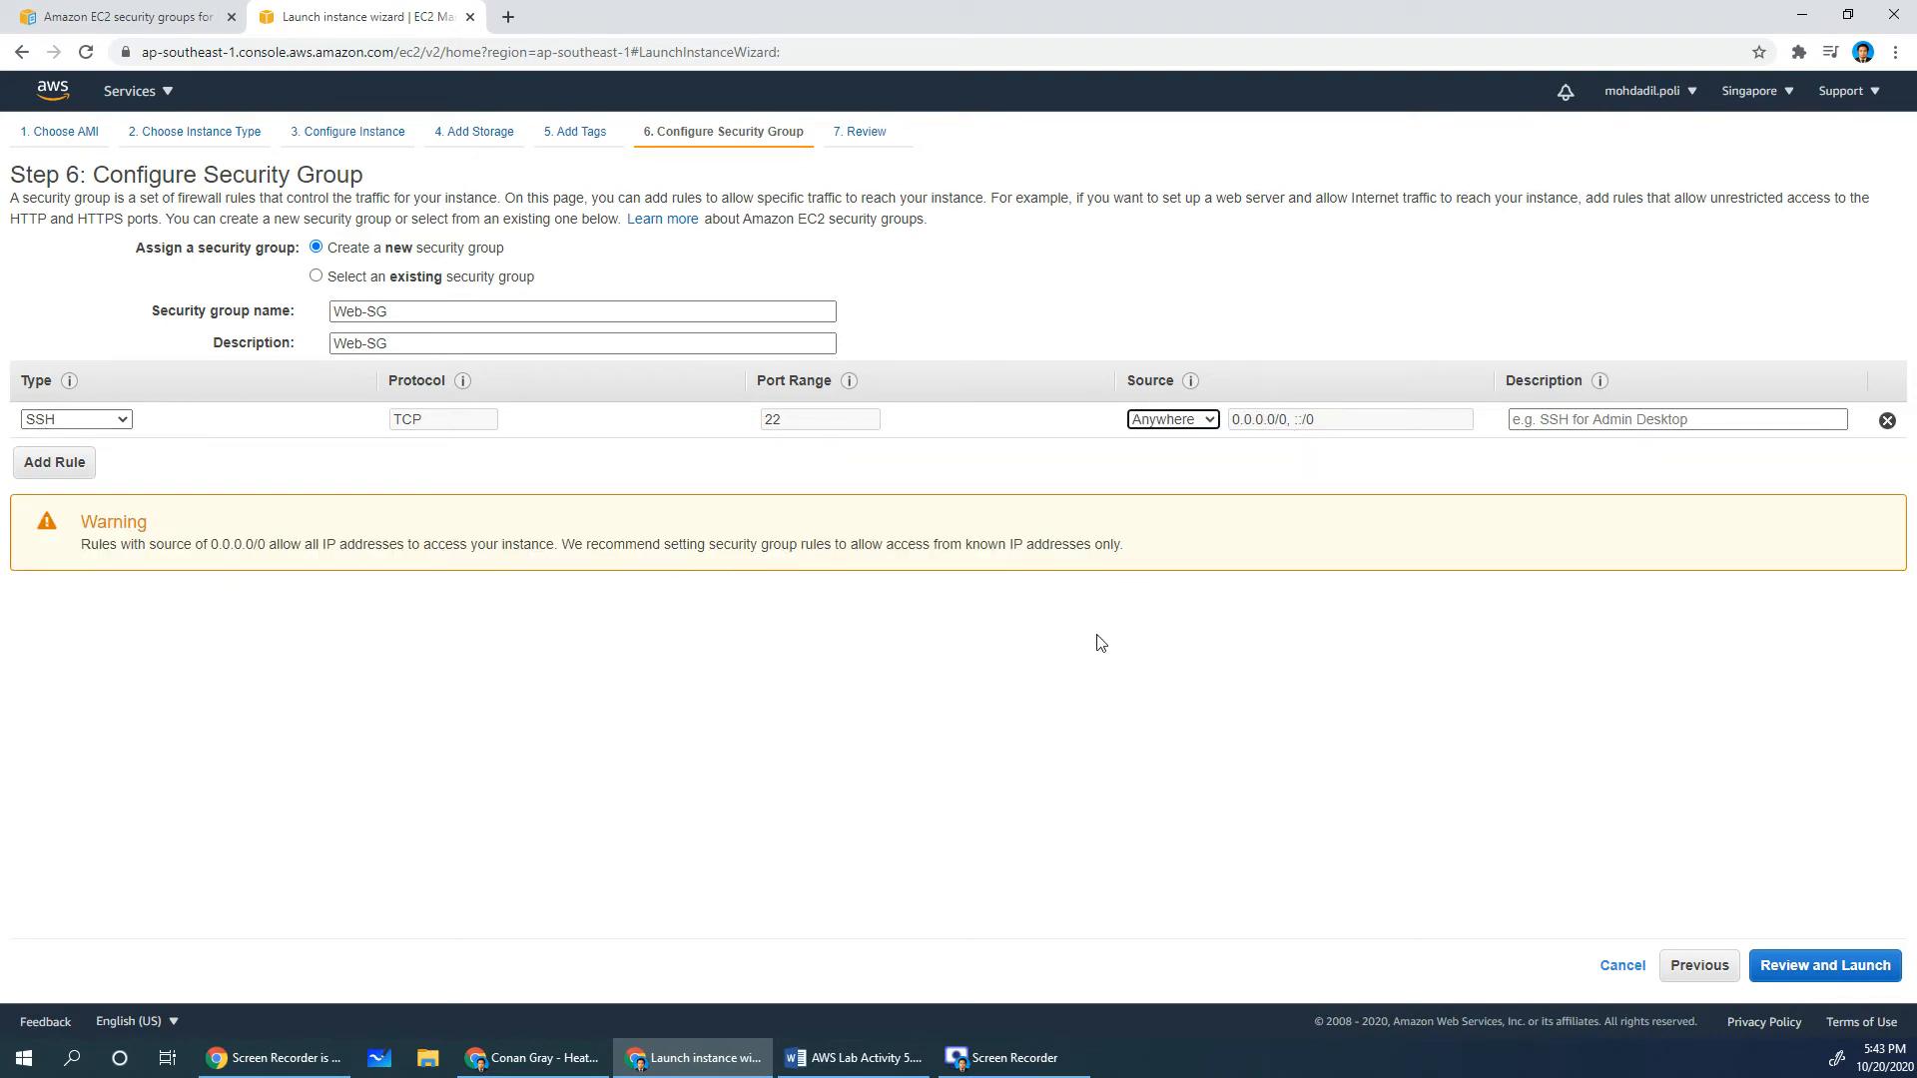
Proceed to the launch review and start the launch to reach the key pair selection
{"action": "left_click", "coordinate": [1835, 966]}
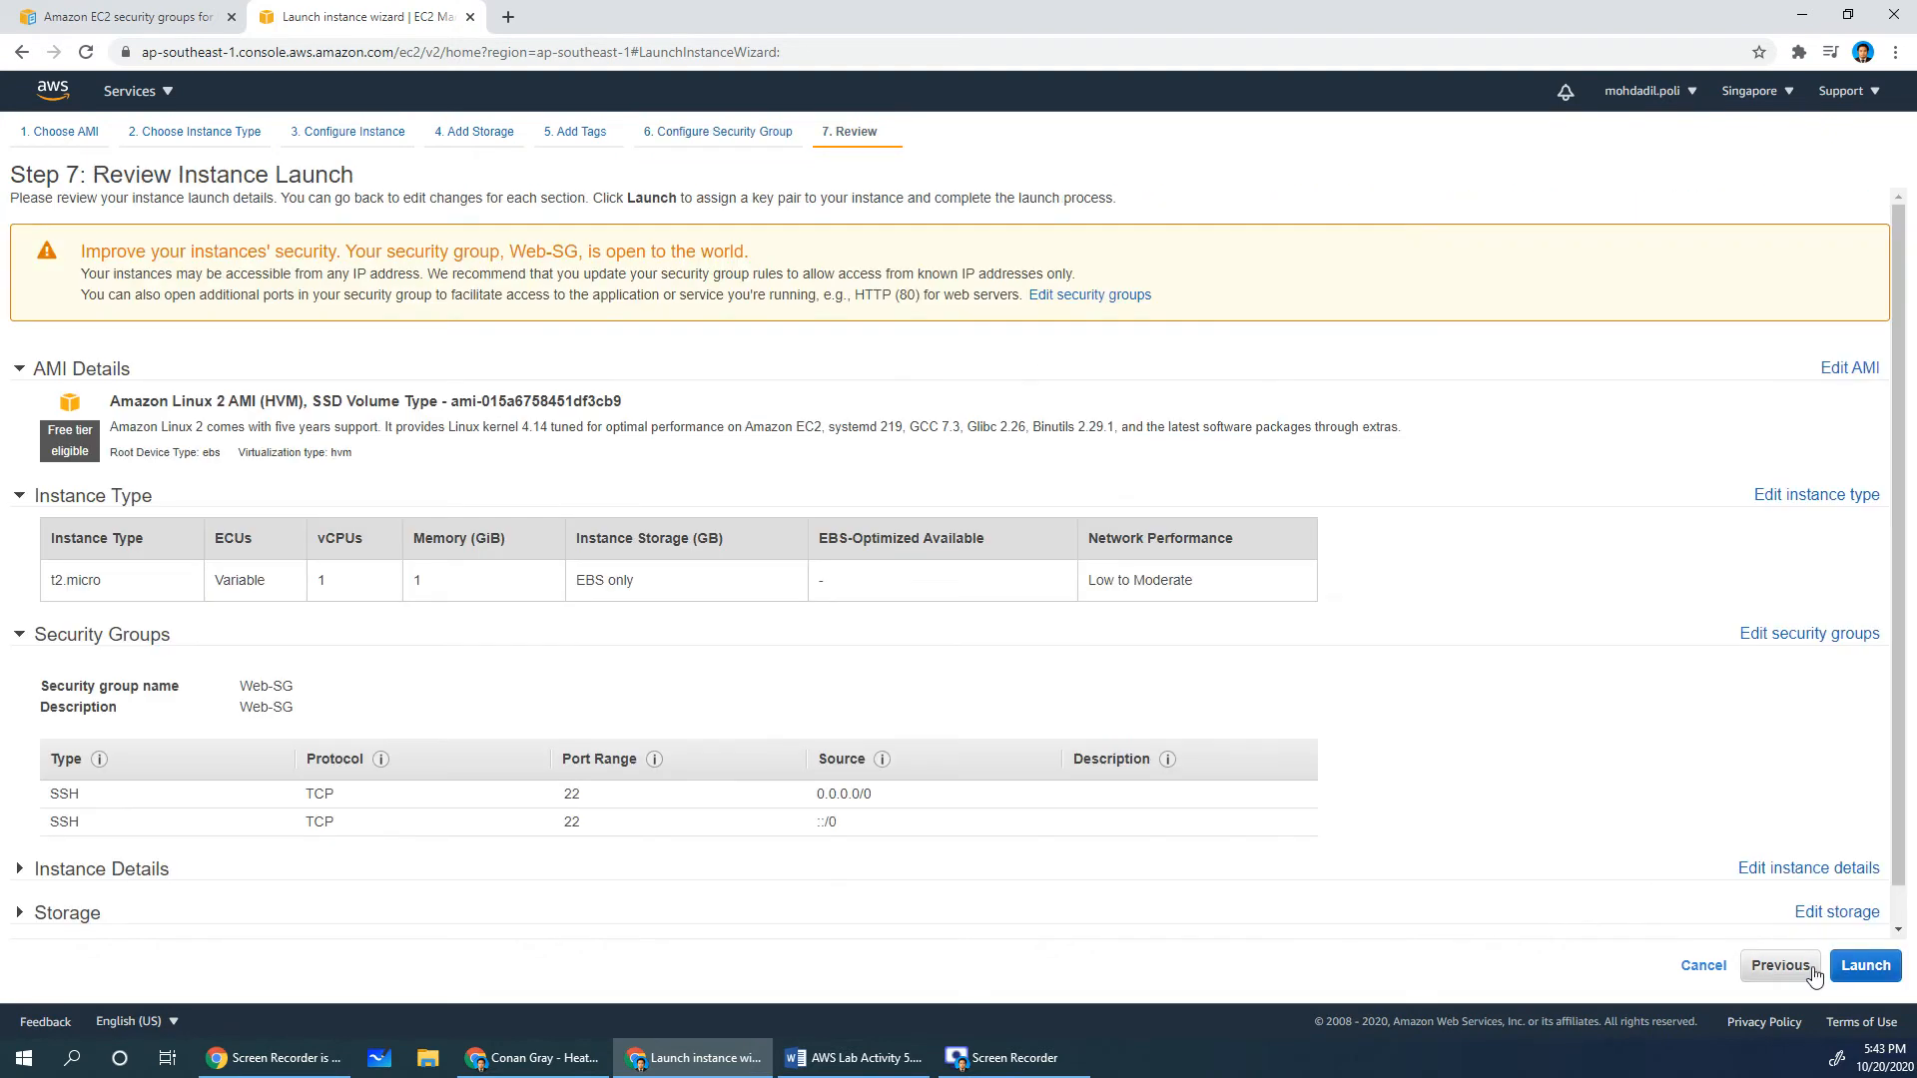
{"action": "left_click", "coordinate": [1865, 965]}
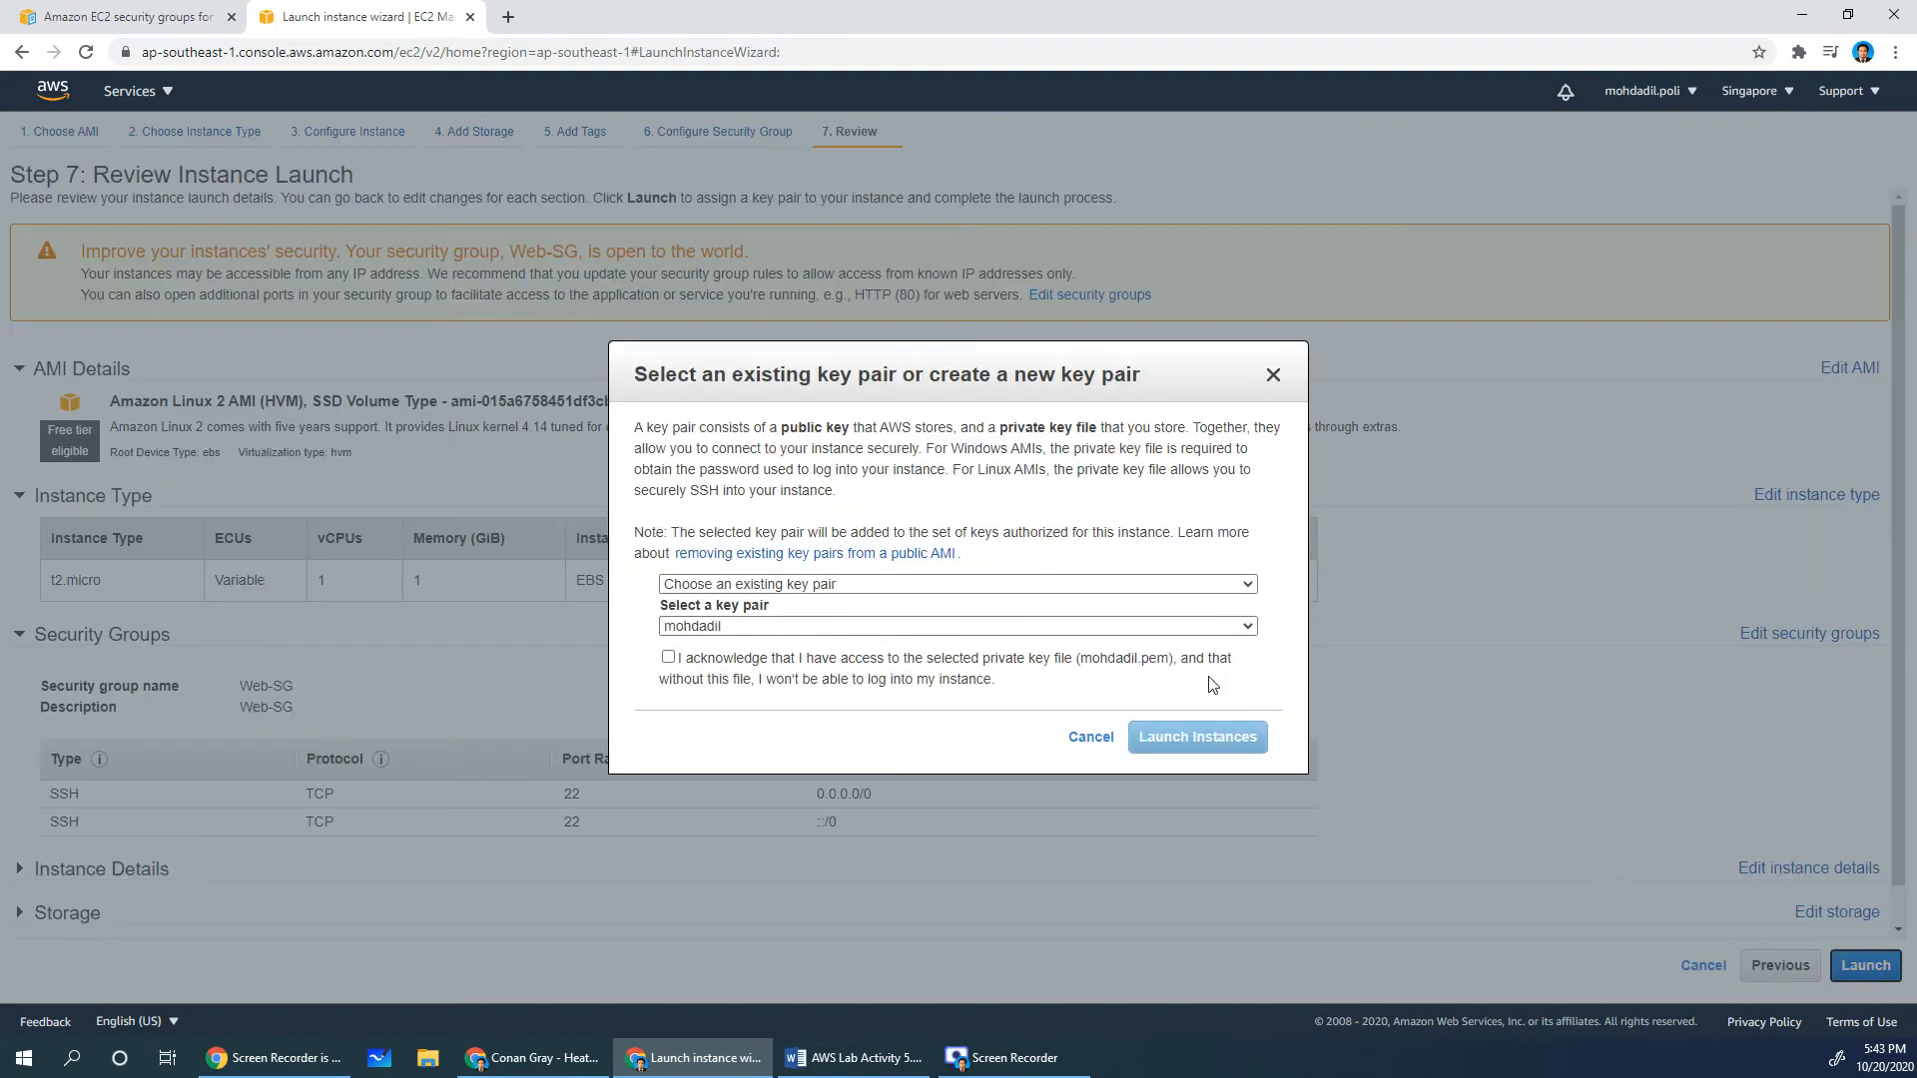
Switch the key pair option to creating a new key pair and back to choosing an existing one
{"action": "left_click", "coordinate": [761, 589]}
{"action": "left_click", "coordinate": [771, 617]}
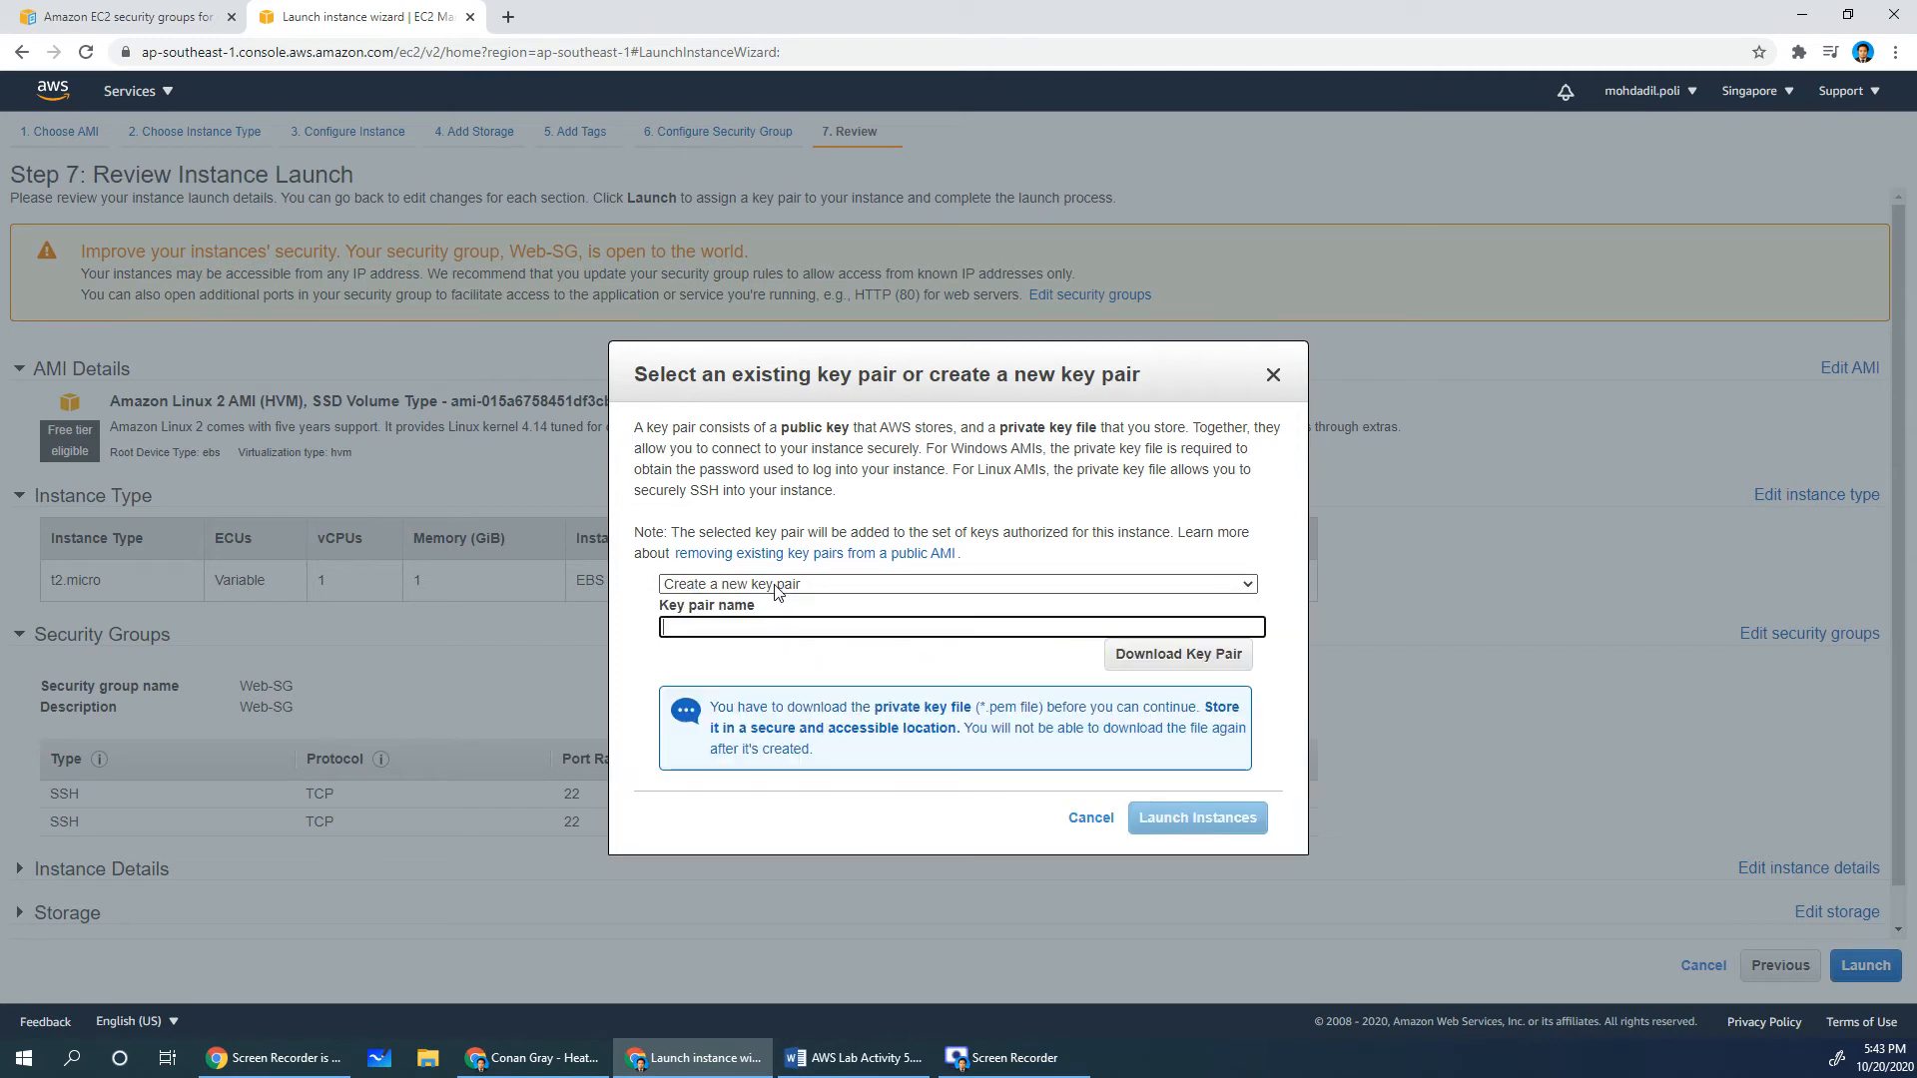
{"action": "left_click", "coordinate": [777, 589]}
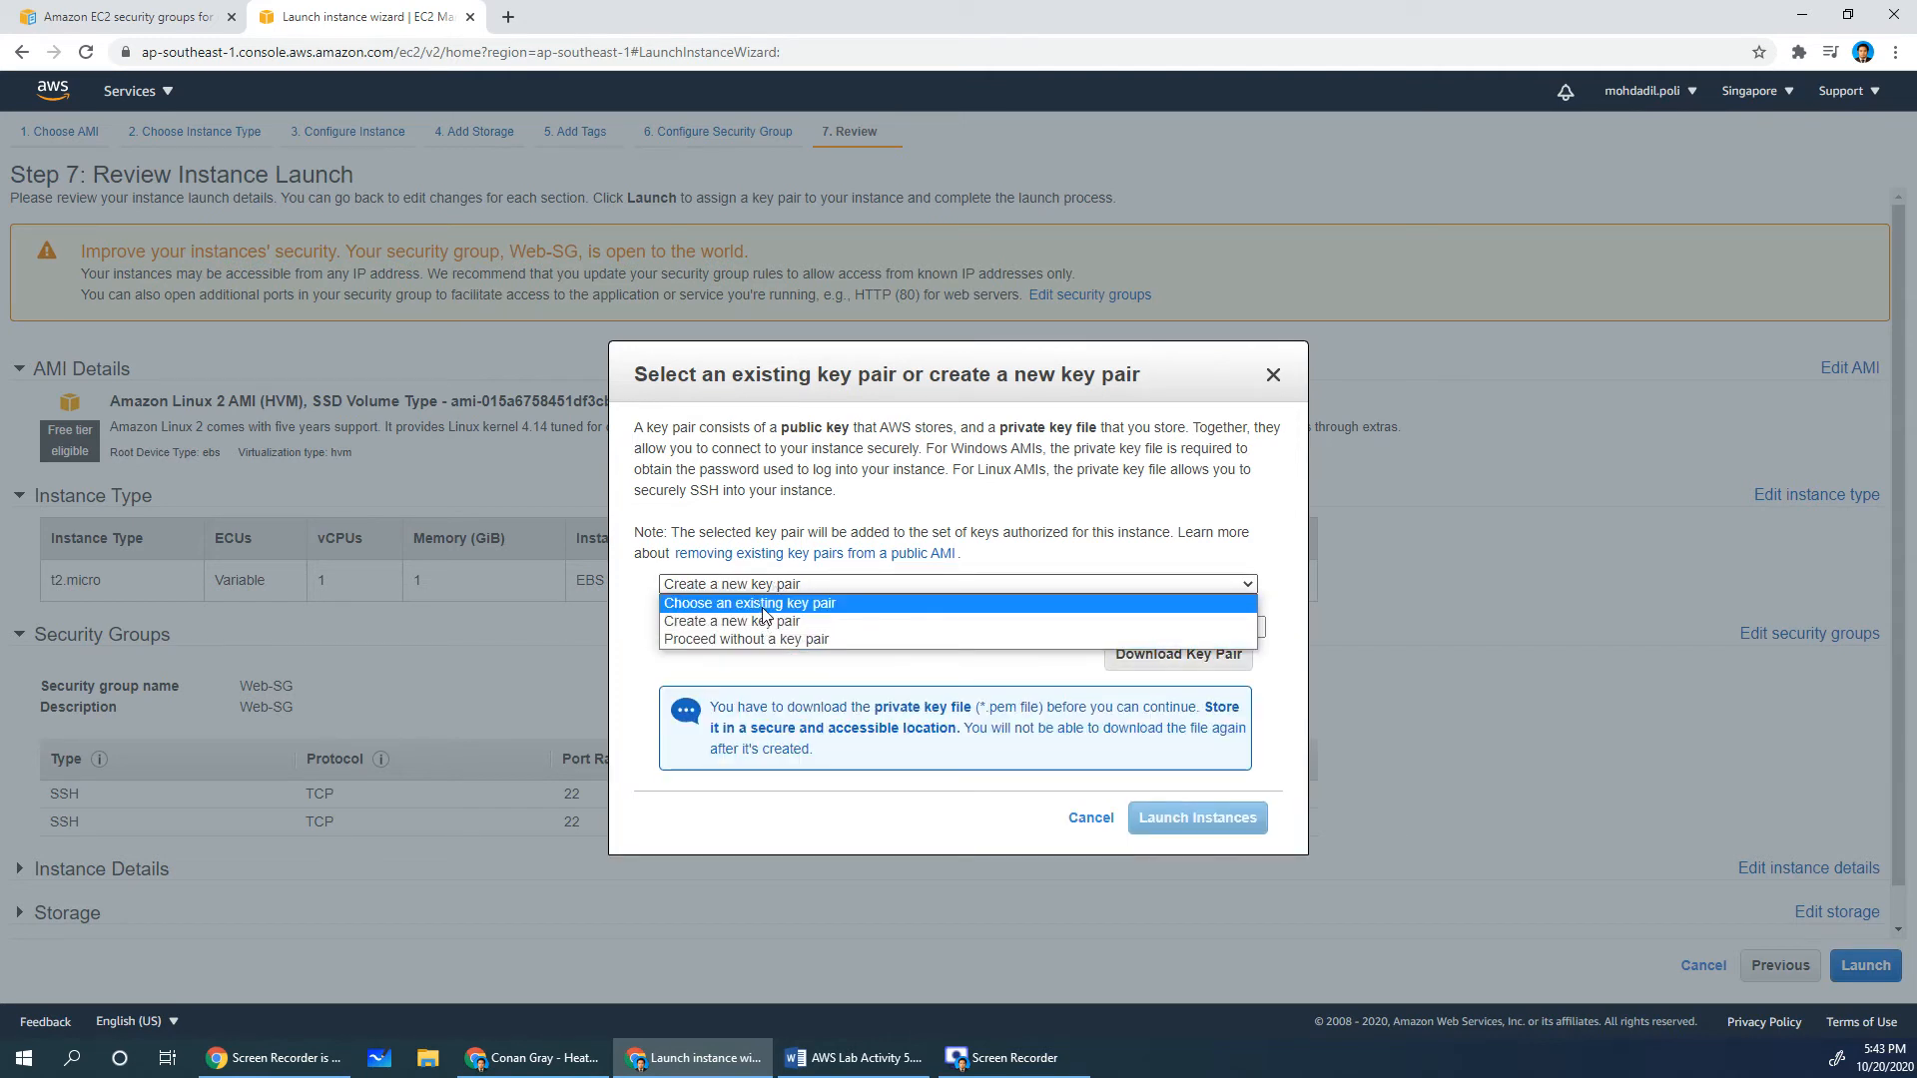
{"action": "left_click", "coordinate": [763, 605]}
Acknowledge having access to the selected private key file and launch the instance
{"action": "left_click", "coordinate": [667, 657]}
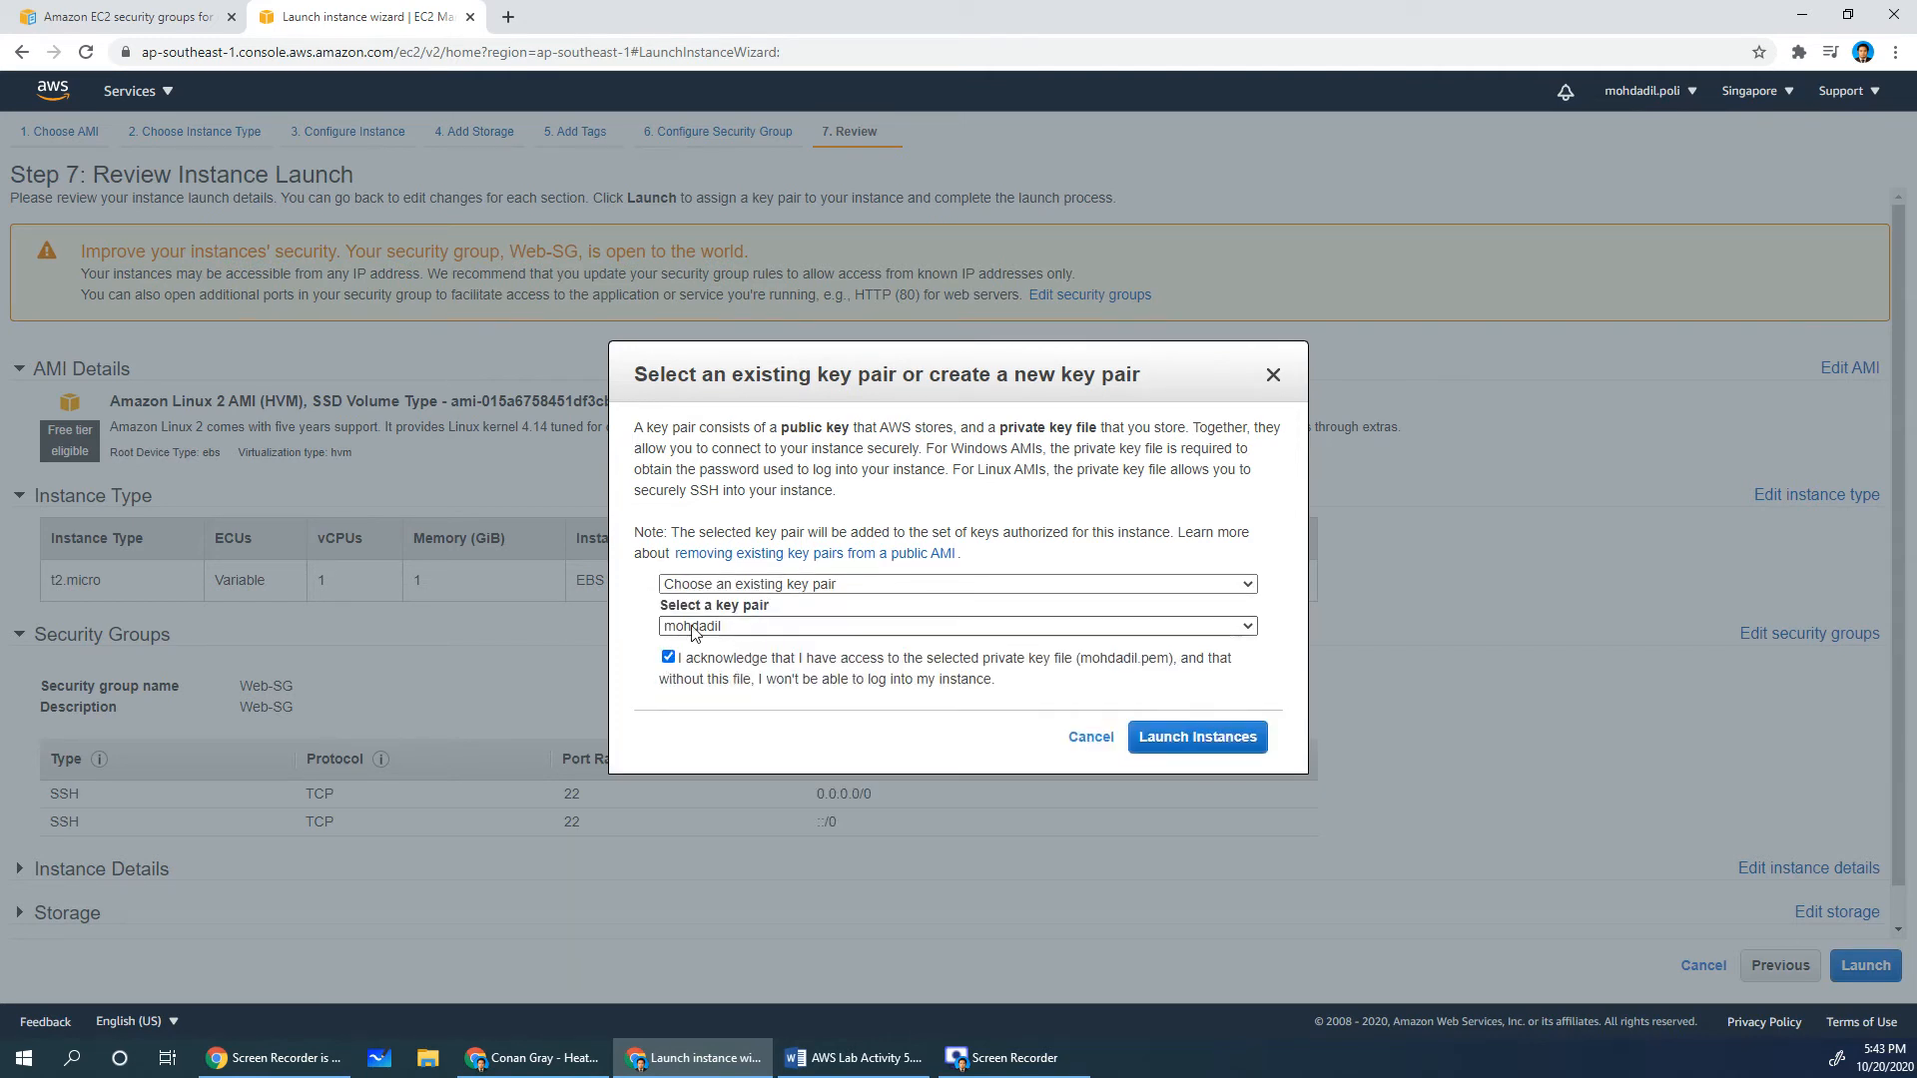
{"action": "left_click", "coordinate": [1216, 737]}
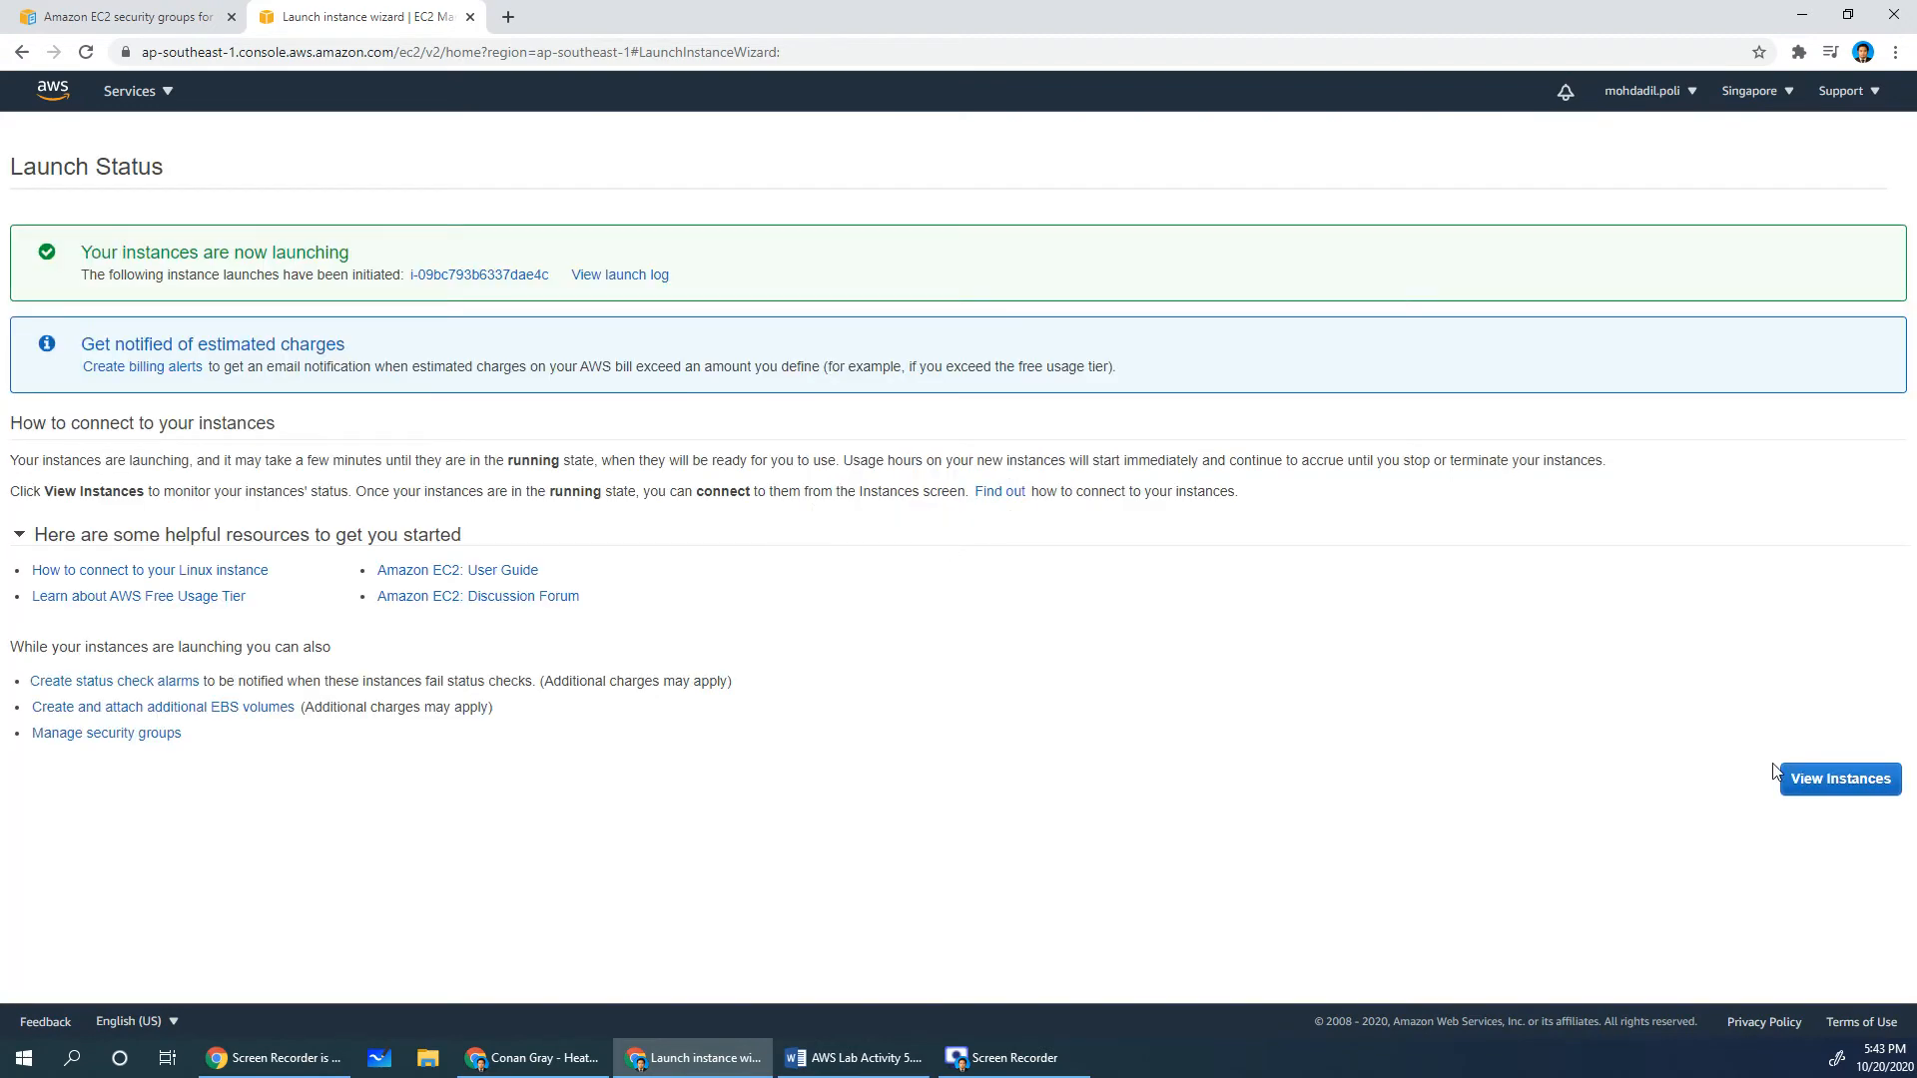
Show the details of the new instance in the instances list and copy its public IPv4 address
{"action": "left_click", "coordinate": [1795, 778]}
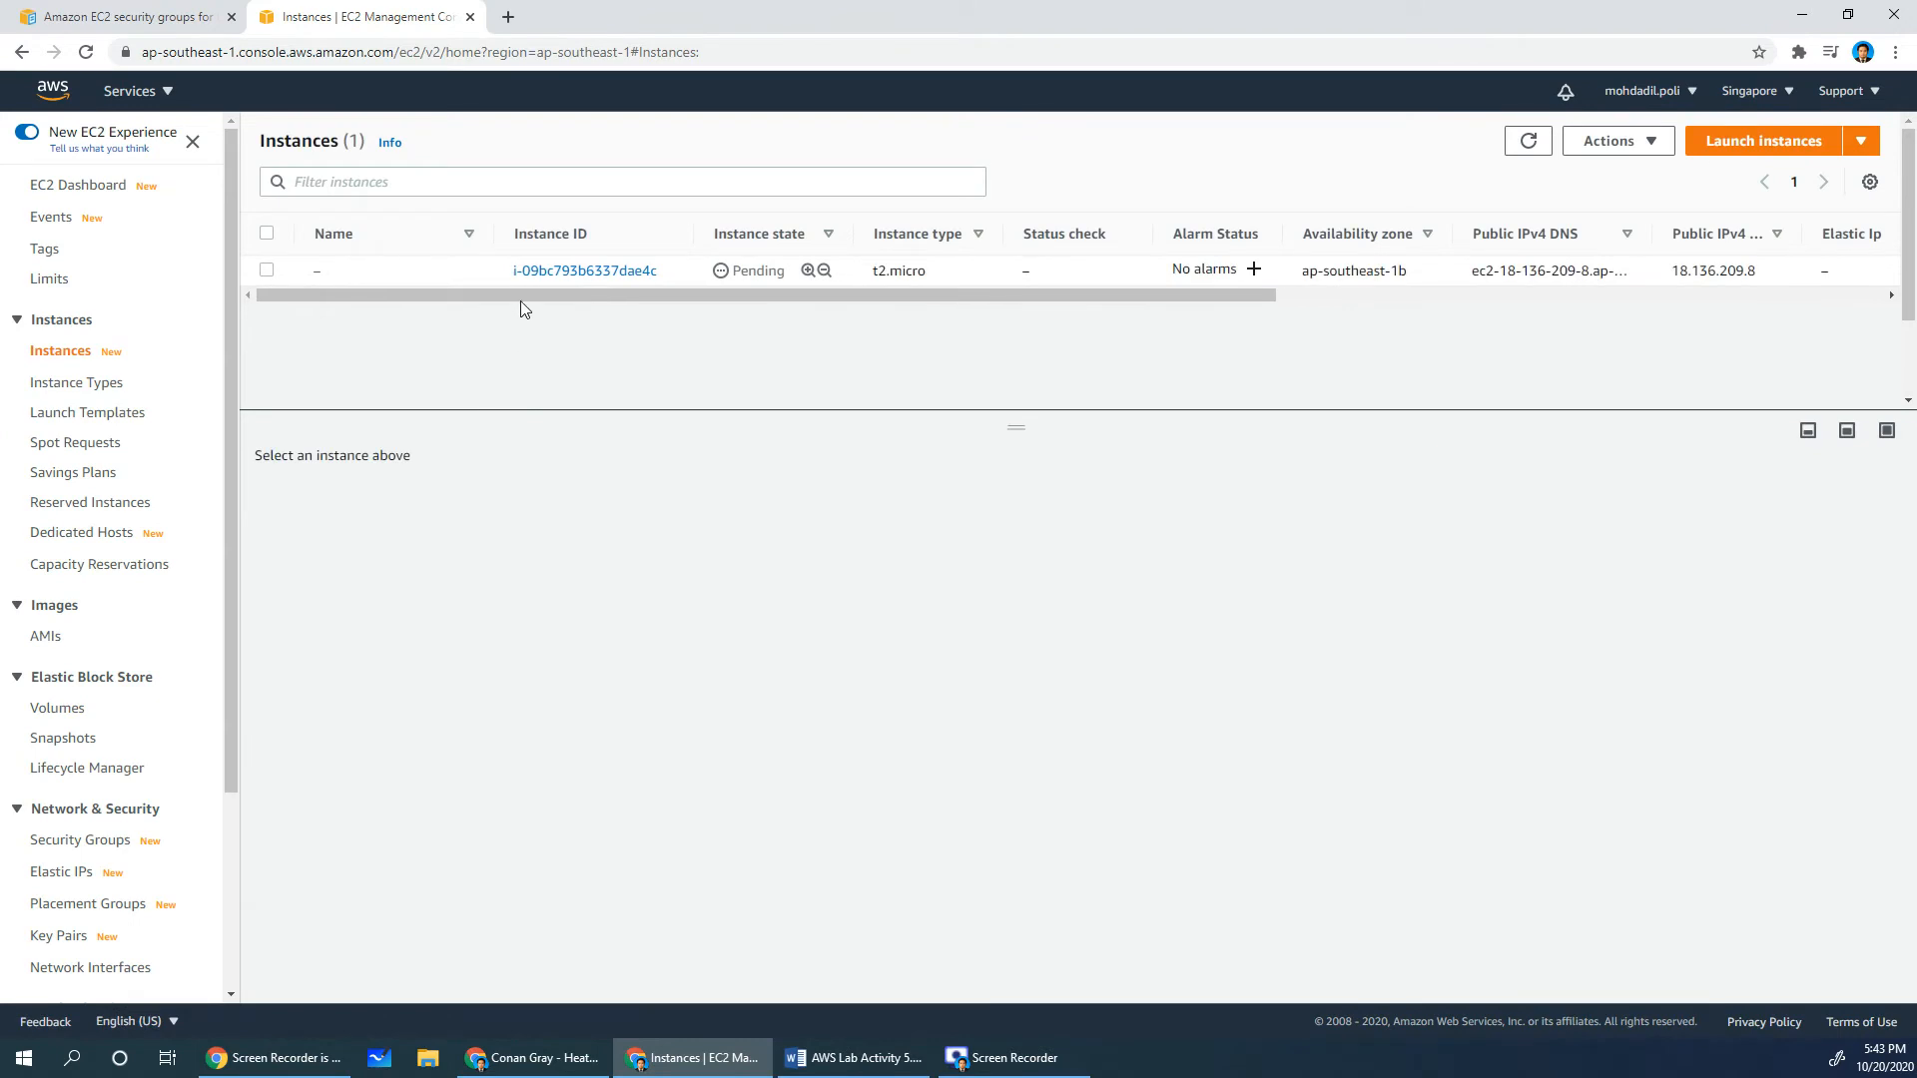
{"action": "left_click", "coordinate": [447, 276]}
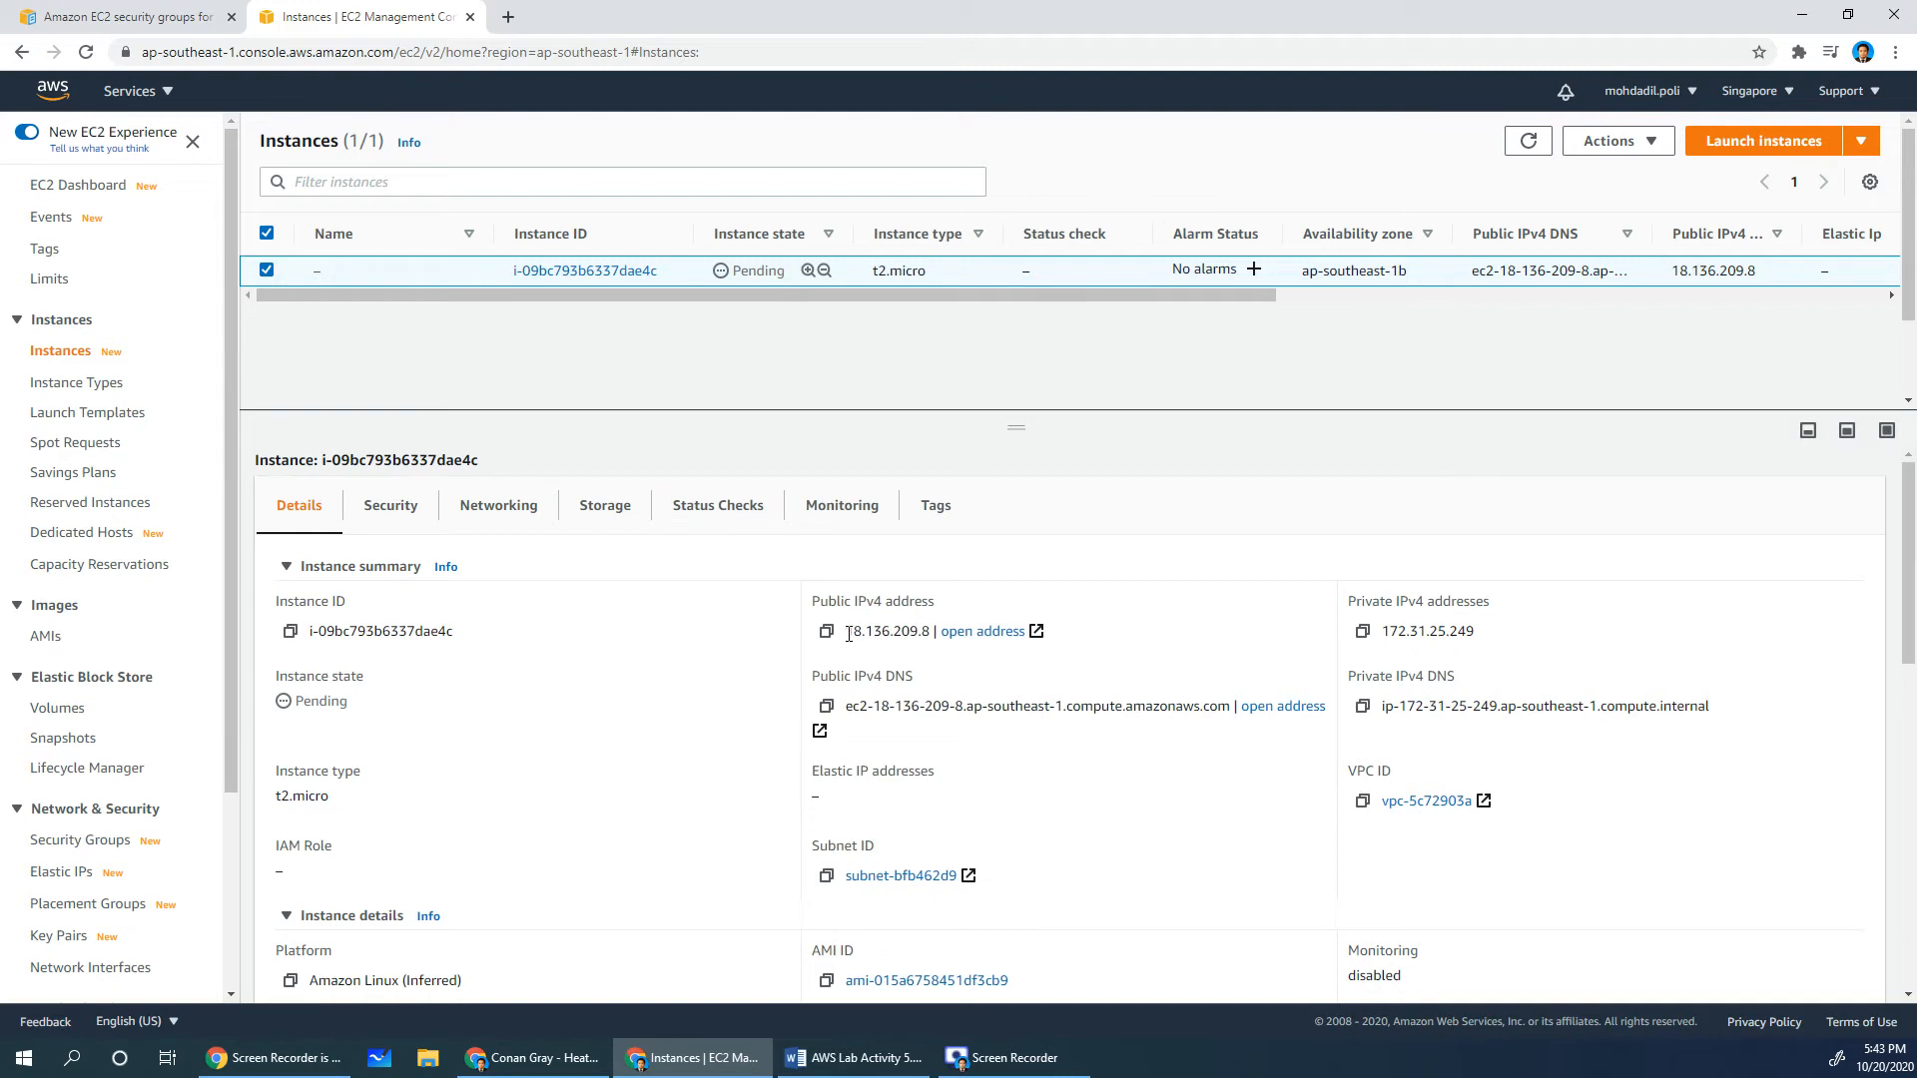
{"action": "left_click_drag", "start_coordinate": [849, 635], "coordinate": [932, 635]}
{"action": "double_click", "coordinate": [902, 636]}
{"action": "left_click", "coordinate": [899, 635]}
{"action": "left_click", "coordinate": [826, 631]}
Load the copied address 18.136.209.8 in a new browser tab
{"action": "left_click", "coordinate": [508, 17]}
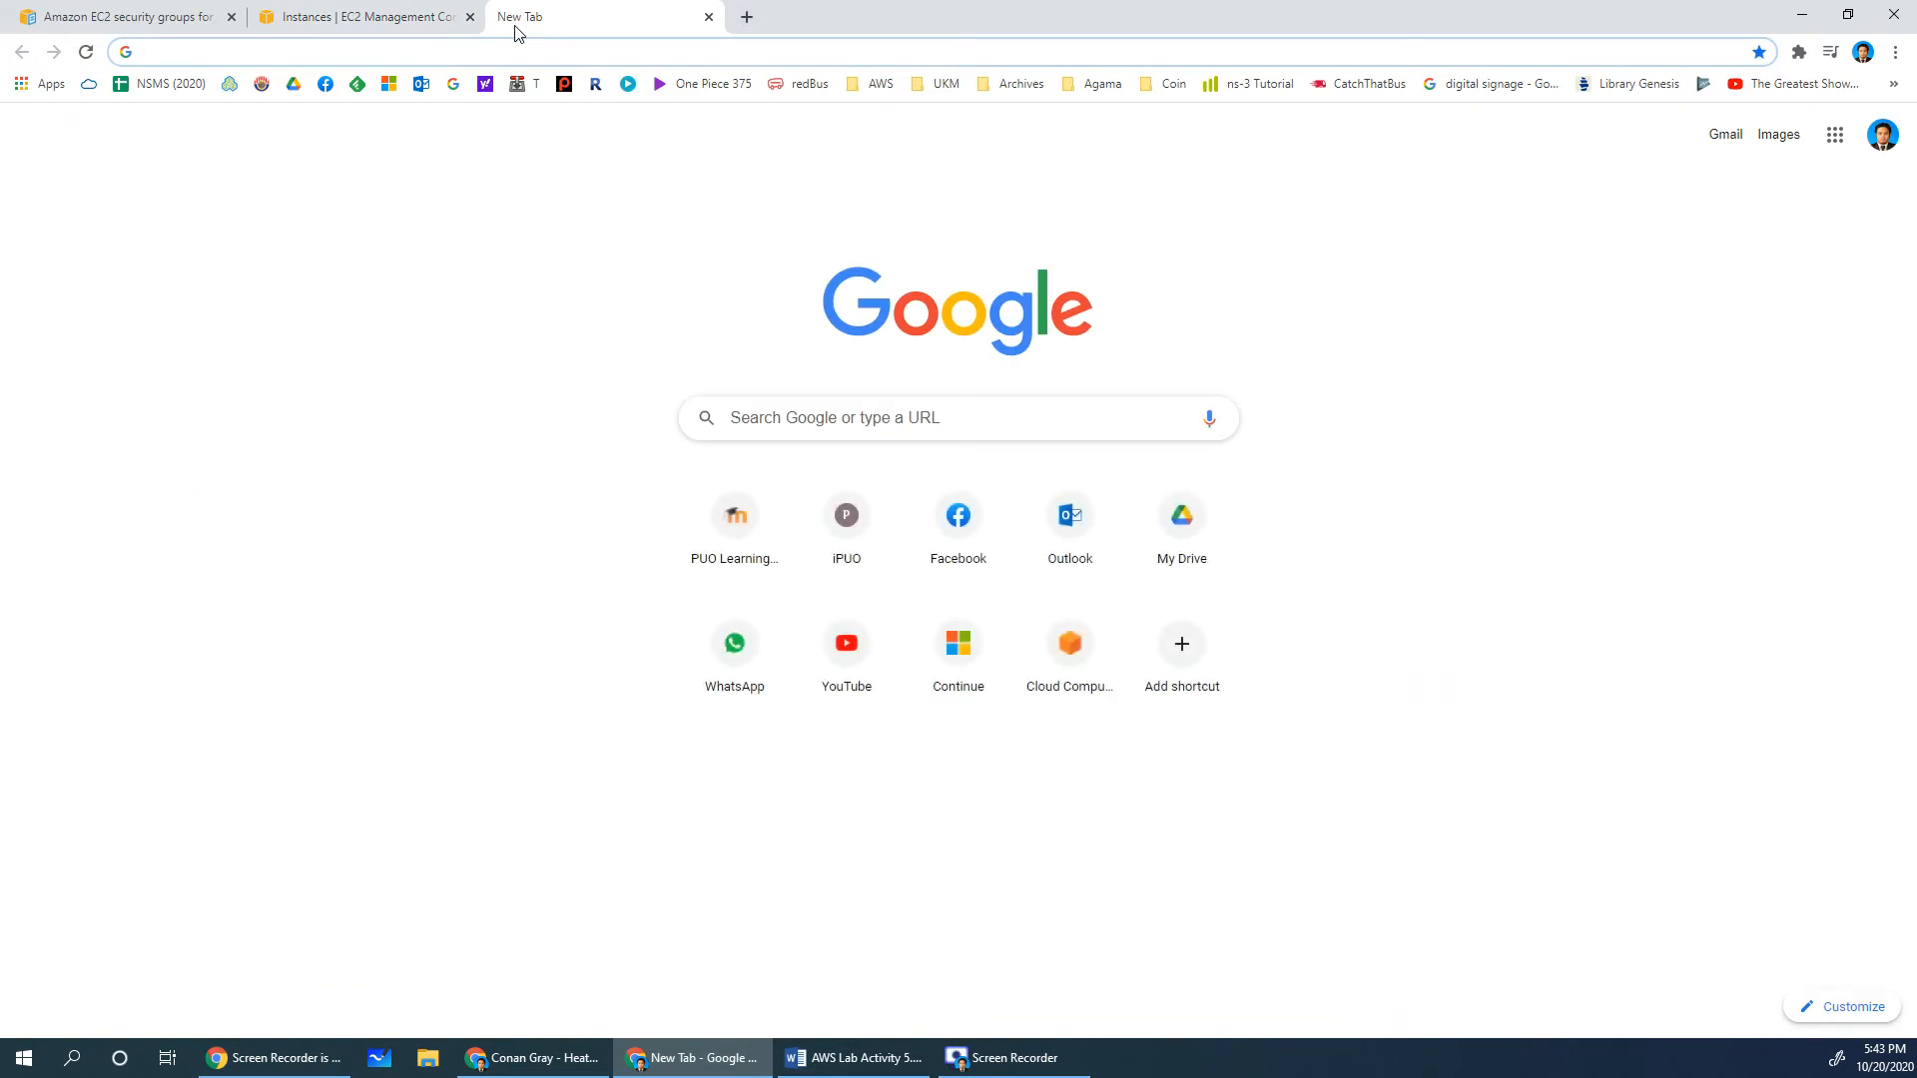
{"action": "key", "text": "ctrl+v"}
{"action": "key", "text": "Return"}
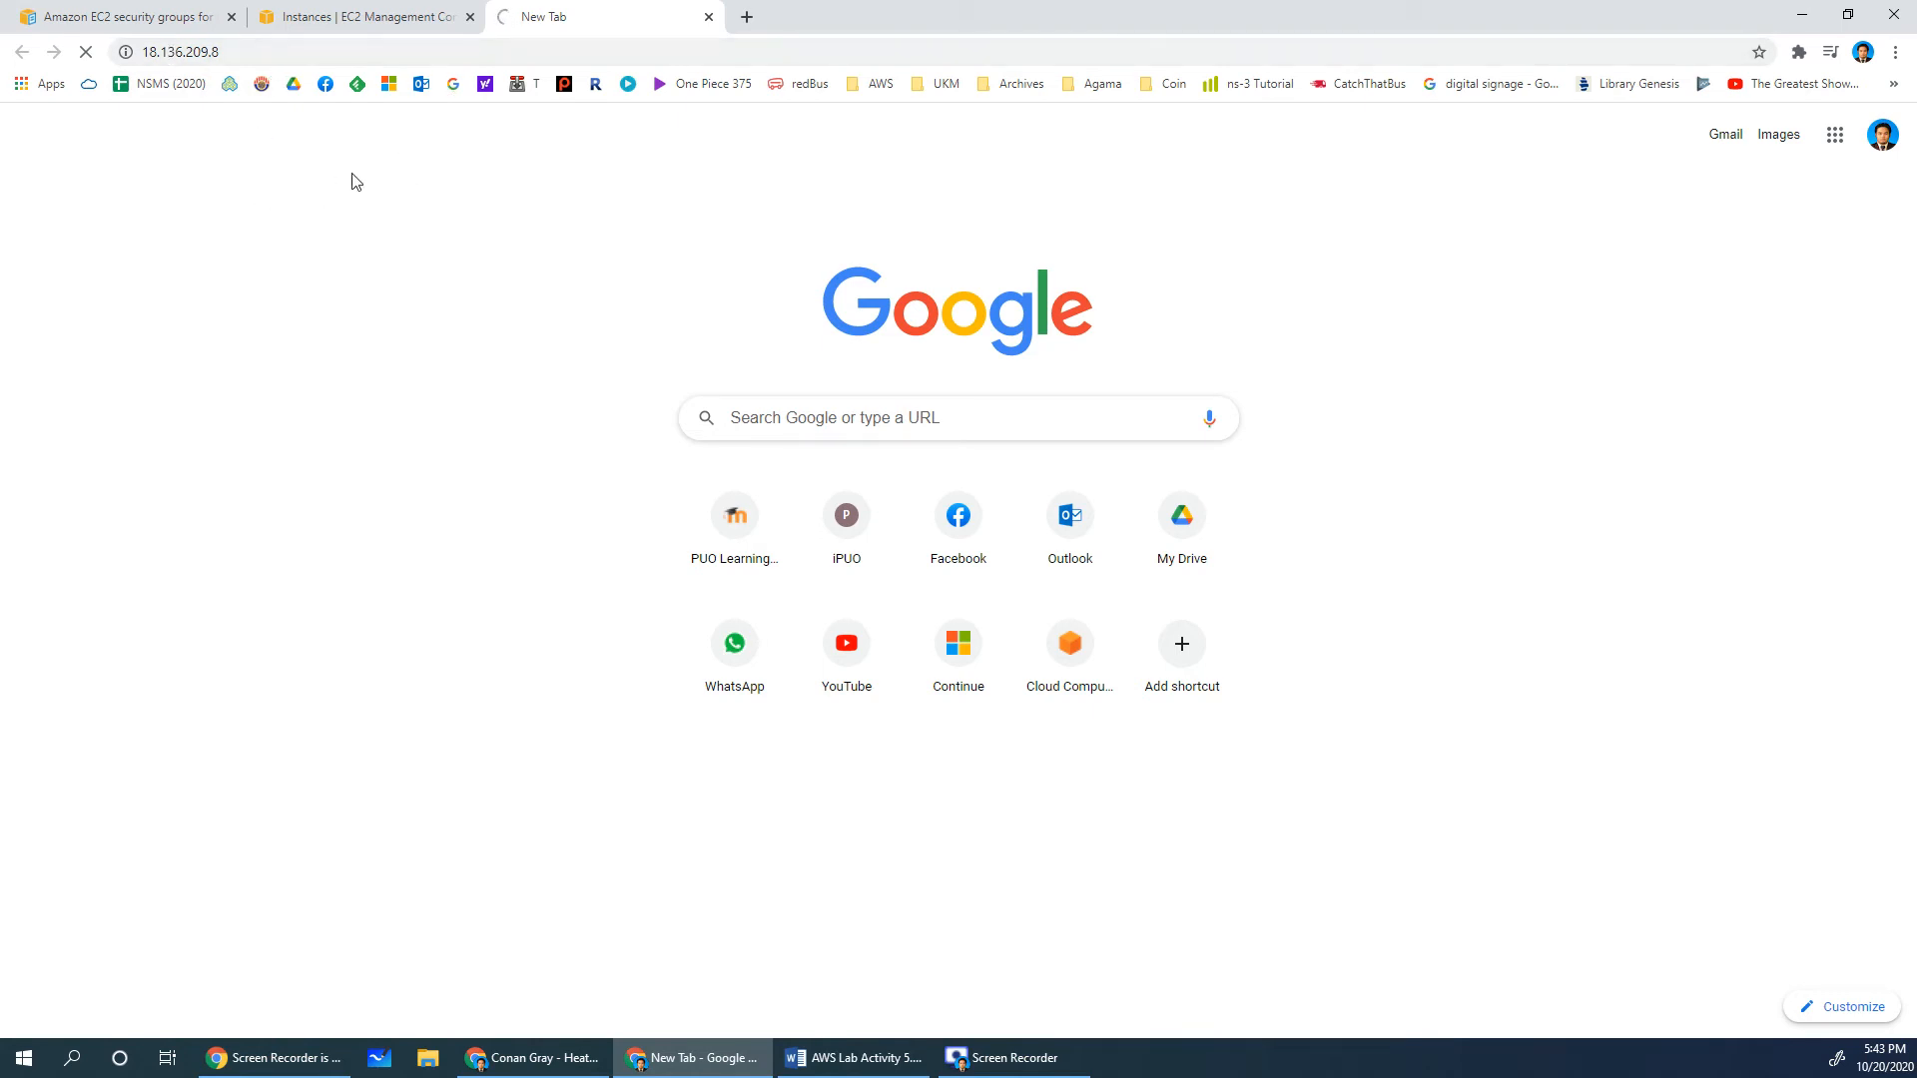
Examine the inbound rules of the Web-SG security group in the EC2 console, including their port range
{"action": "left_click", "coordinate": [350, 17]}
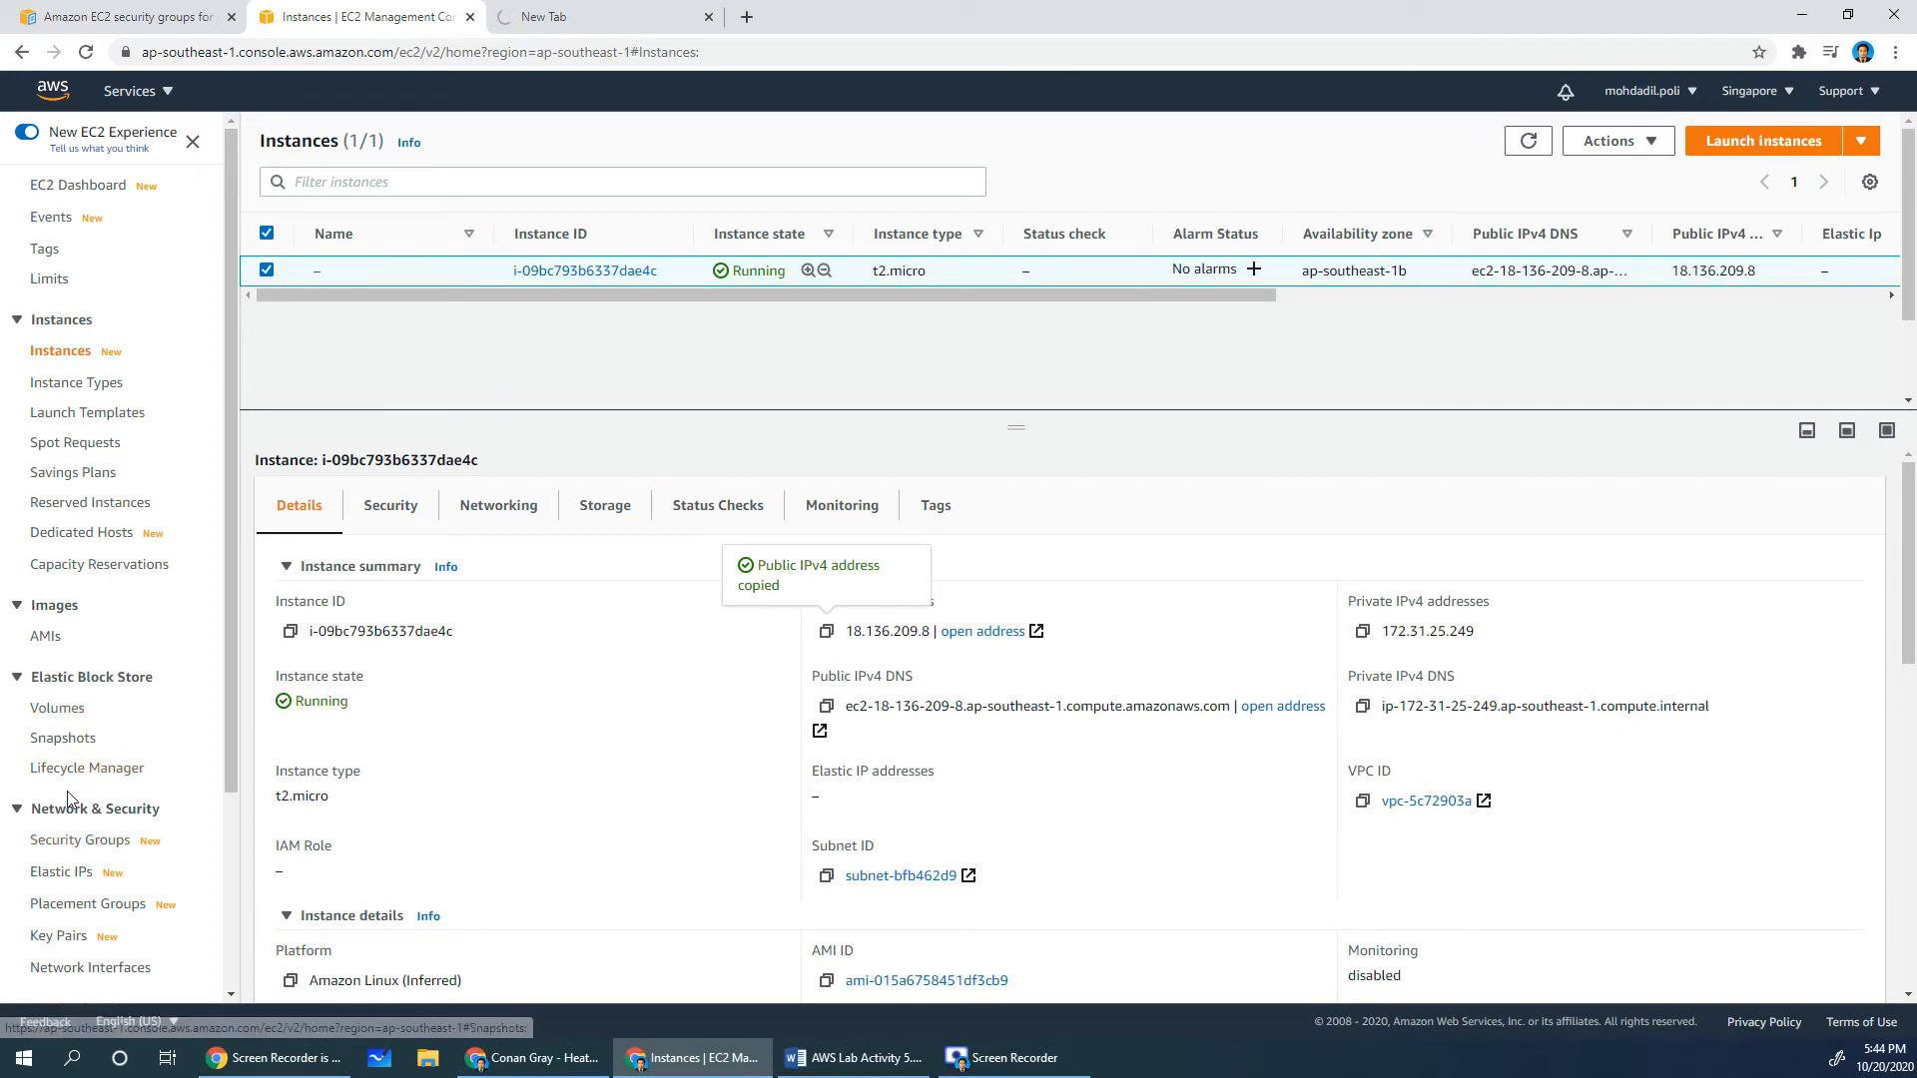
{"action": "left_click", "coordinate": [80, 840]}
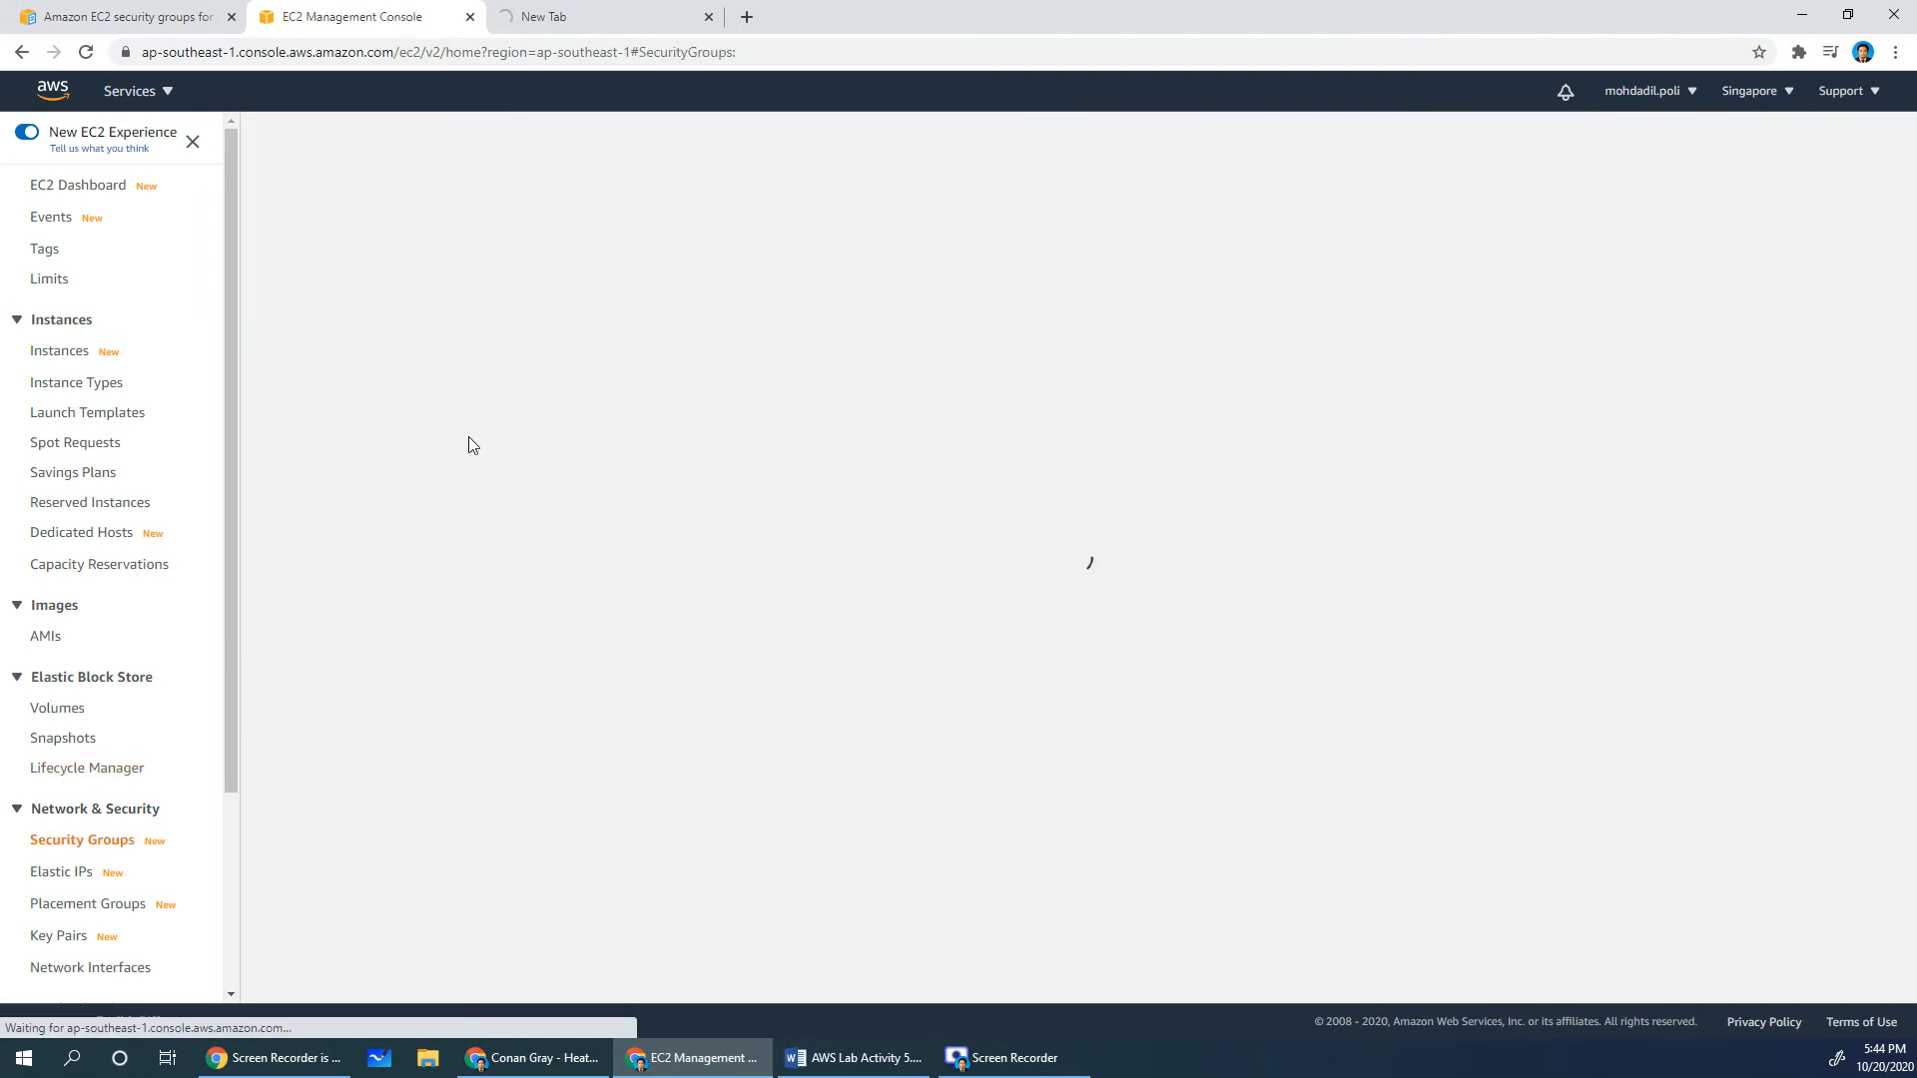
{"action": "left_click", "coordinate": [809, 300]}
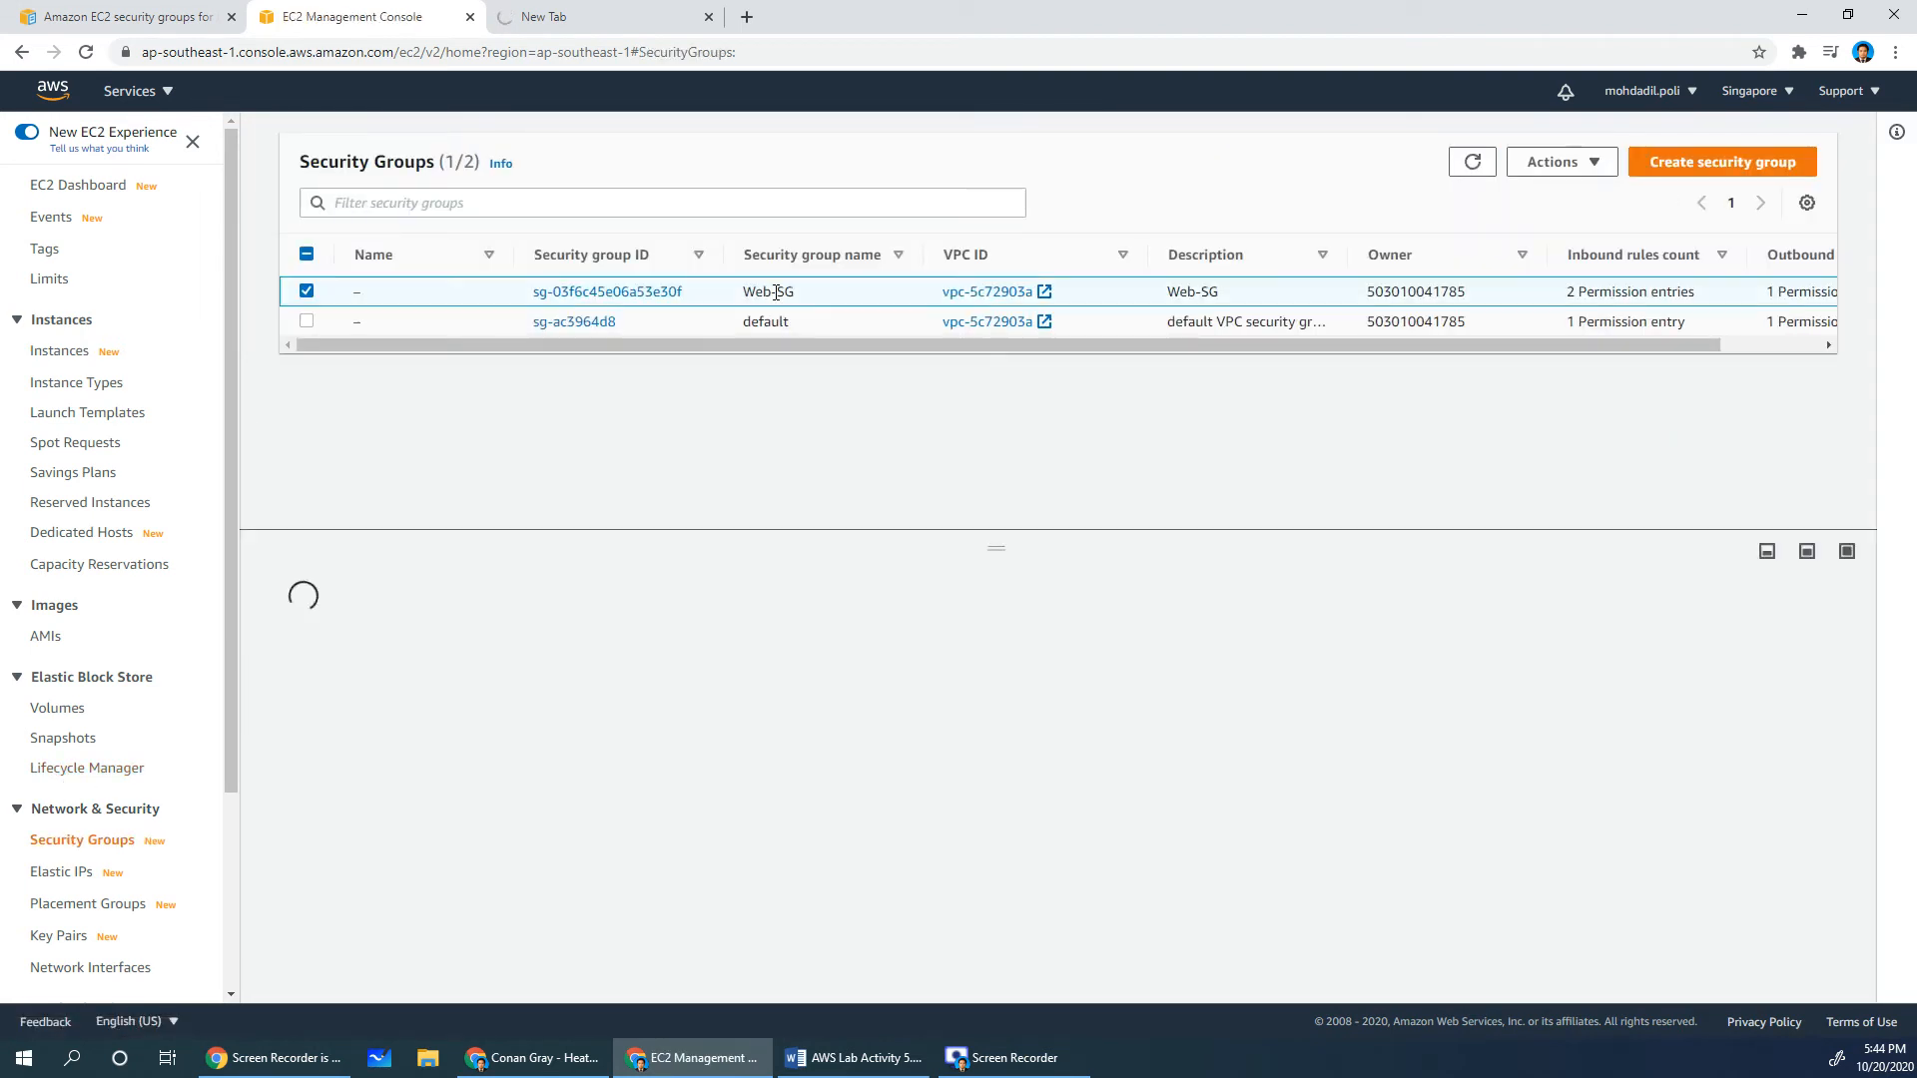
{"action": "left_click", "coordinate": [430, 644]}
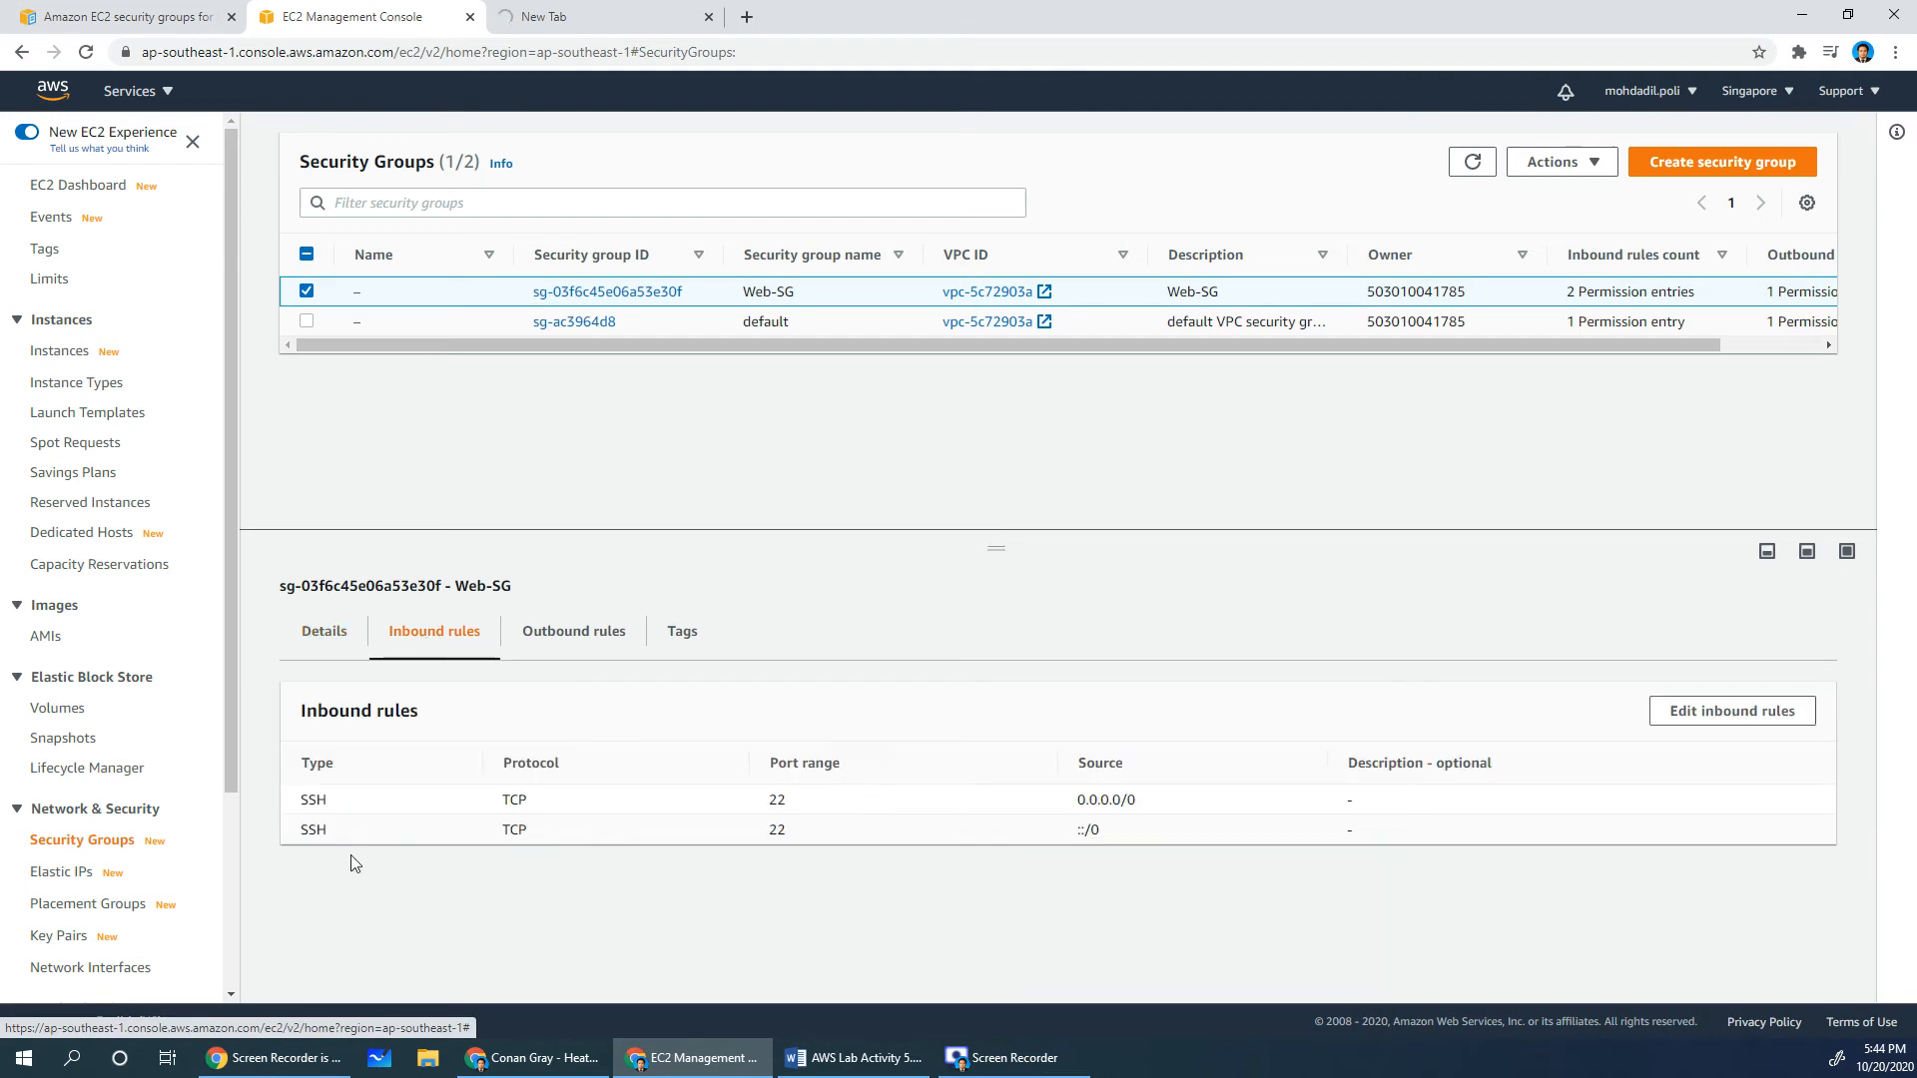
{"action": "left_click_drag", "start_coordinate": [771, 800], "coordinate": [795, 834]}
{"action": "left_click", "coordinate": [806, 836]}
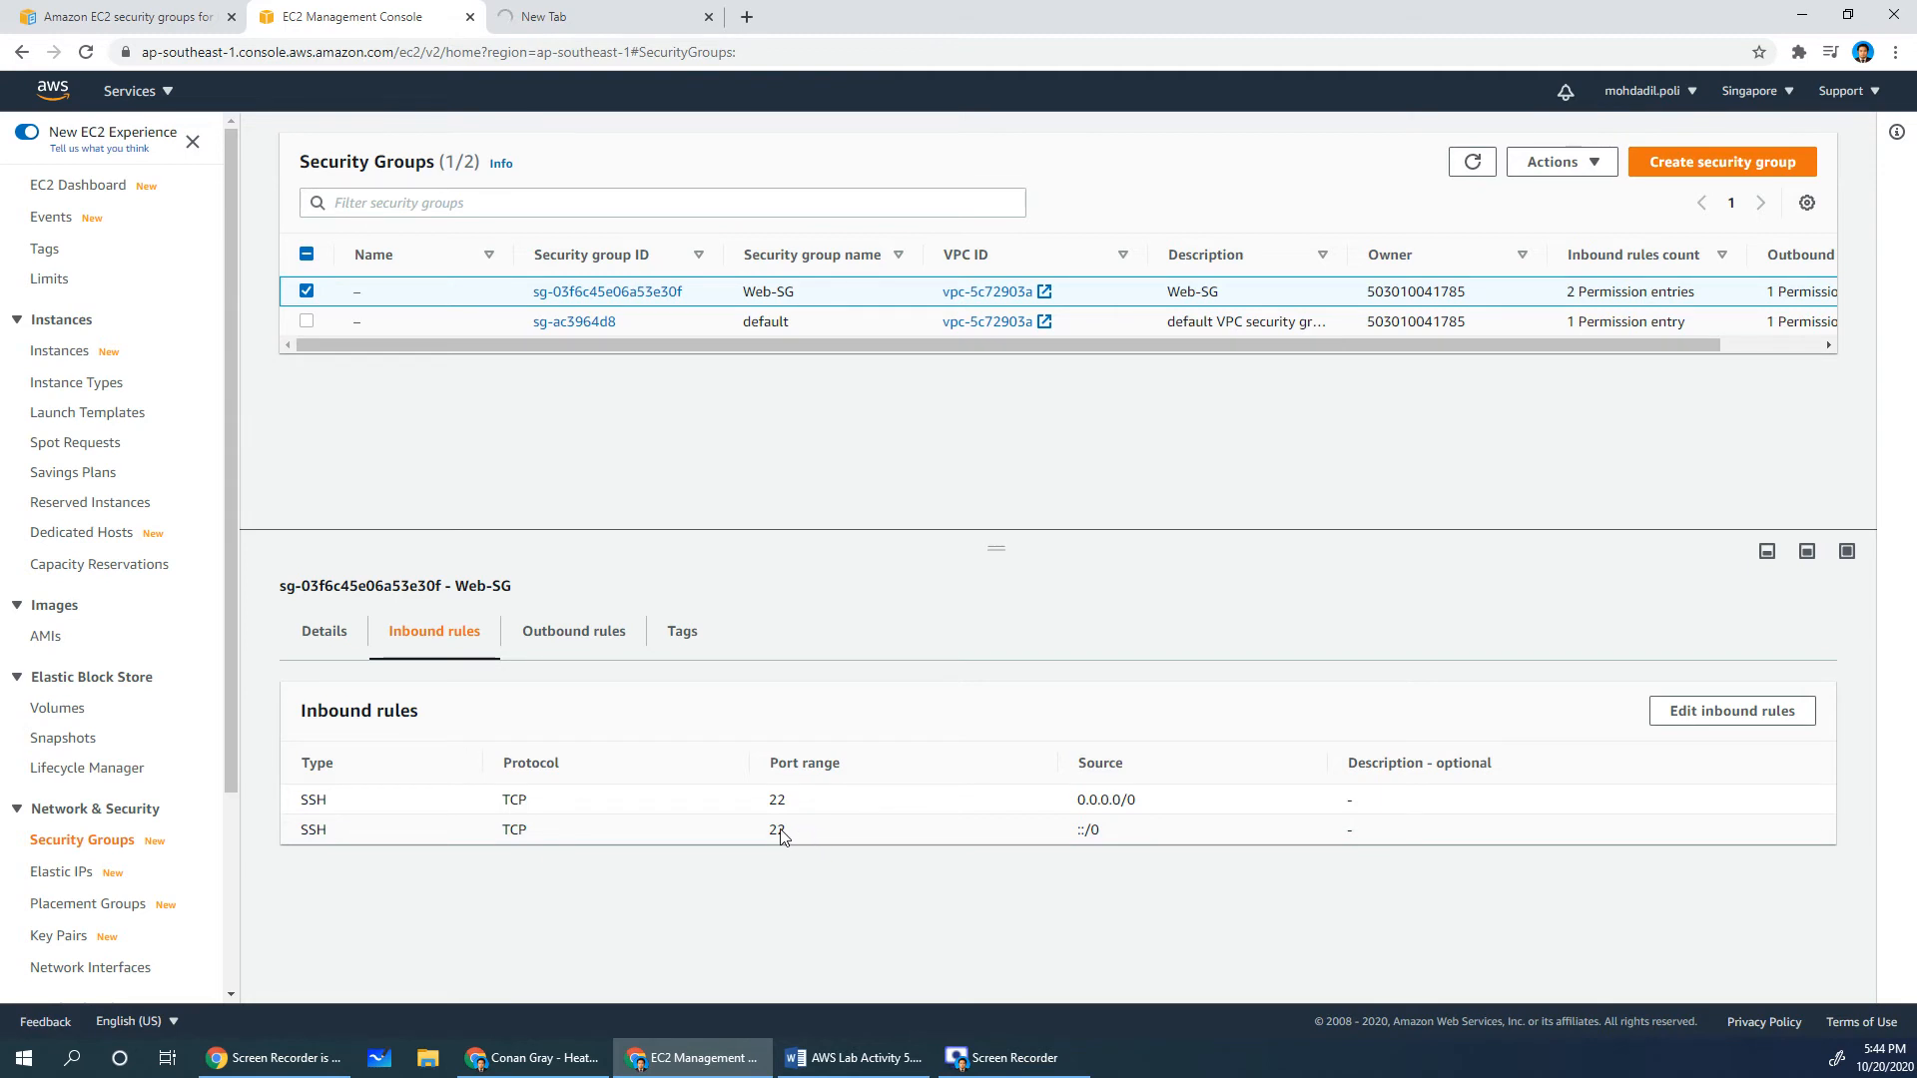
Compare Web-SG's outbound rules with its inbound rules and check on the 18.136.209.8 page
{"action": "left_click", "coordinate": [569, 647]}
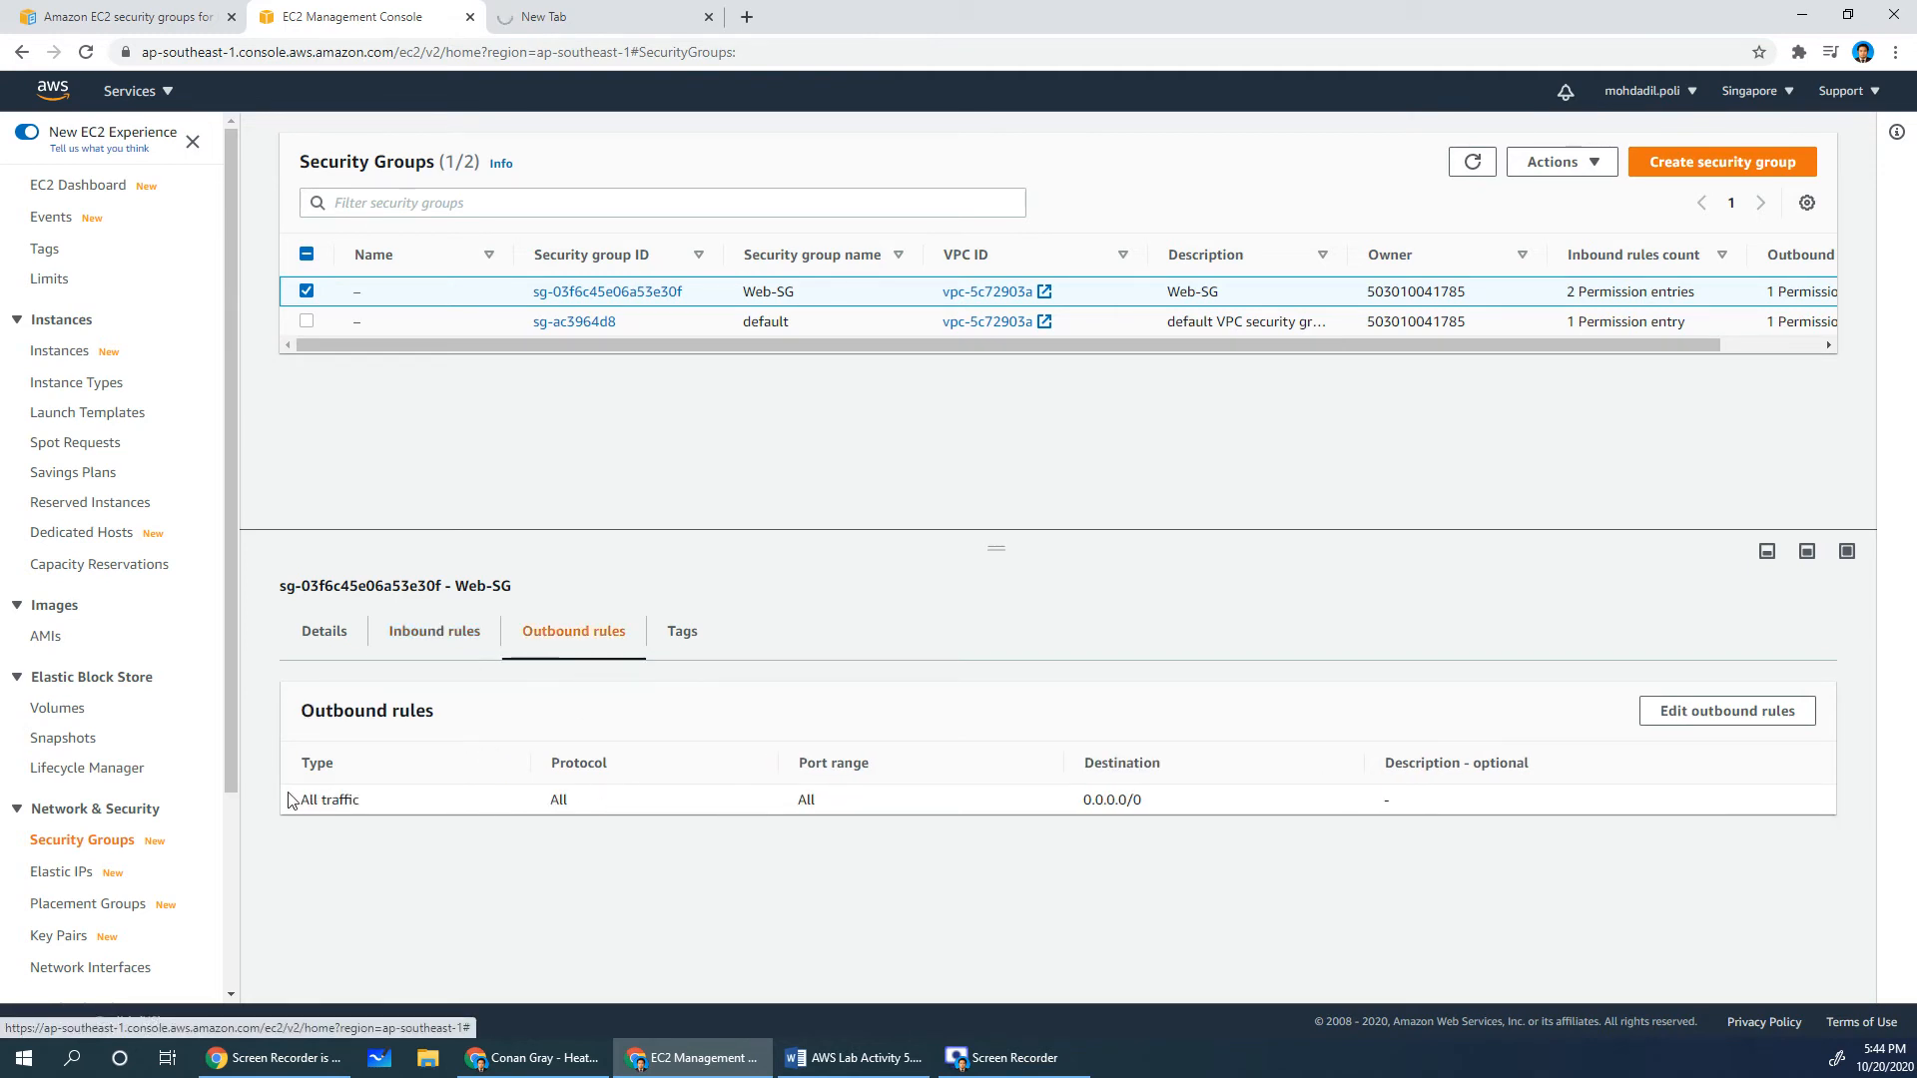
{"action": "left_click_drag", "start_coordinate": [296, 800], "coordinate": [1173, 813]}
{"action": "left_click", "coordinate": [1173, 813]}
{"action": "left_click", "coordinate": [430, 652]}
{"action": "left_click", "coordinate": [430, 652]}
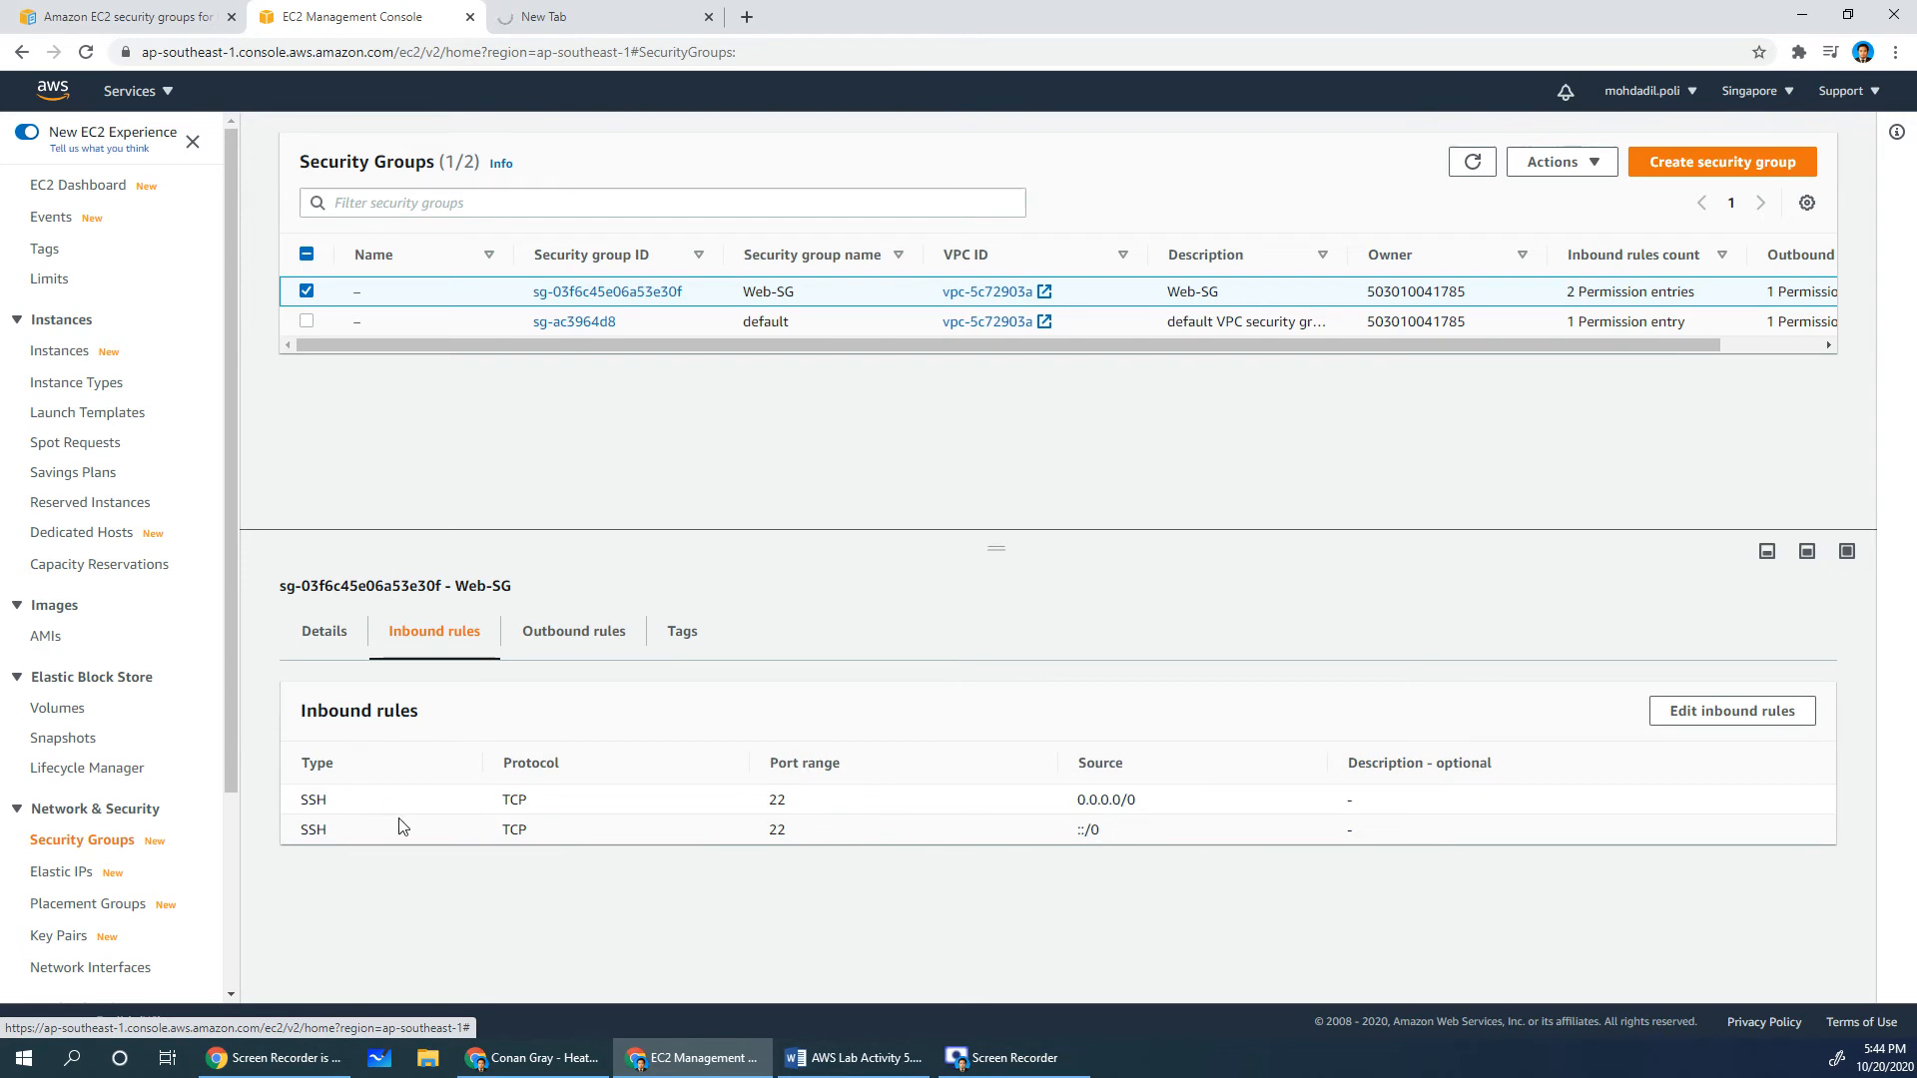
{"action": "left_click", "coordinate": [585, 647]}
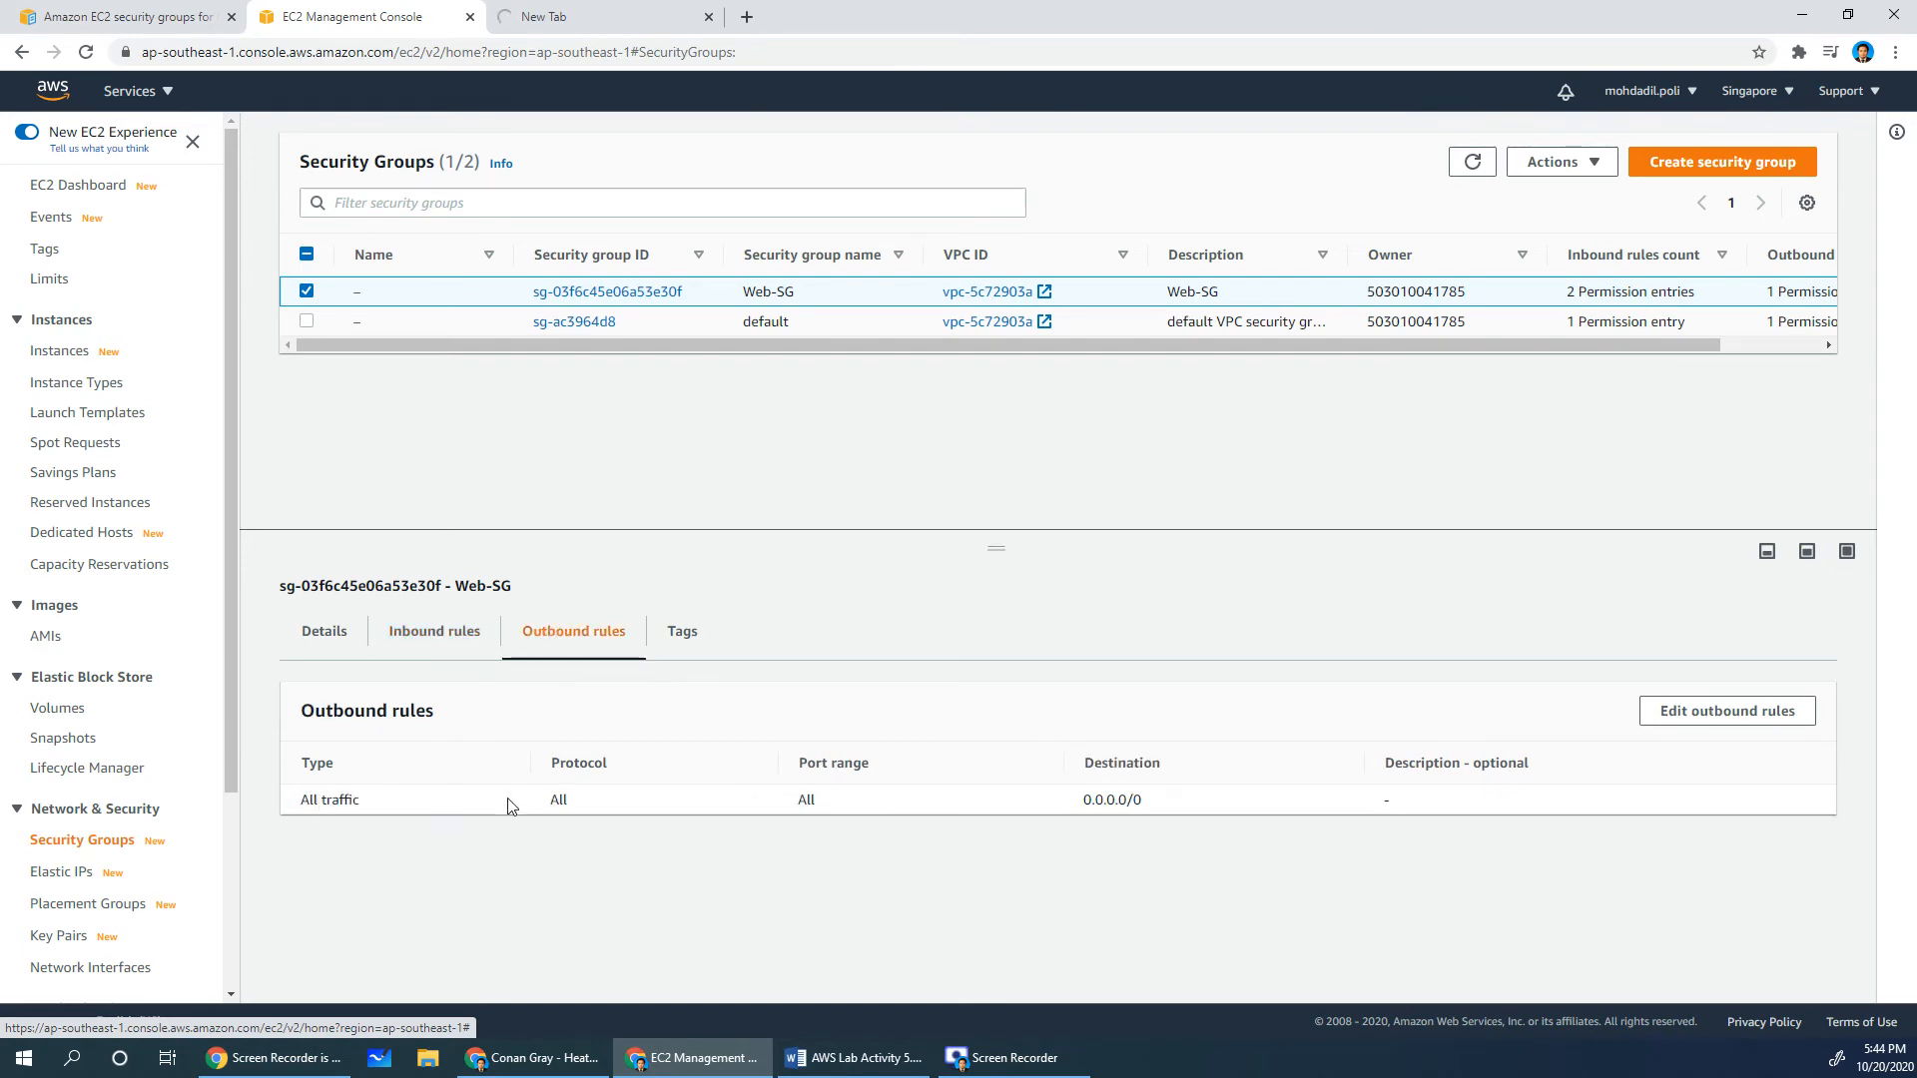
{"action": "left_click", "coordinate": [445, 635]}
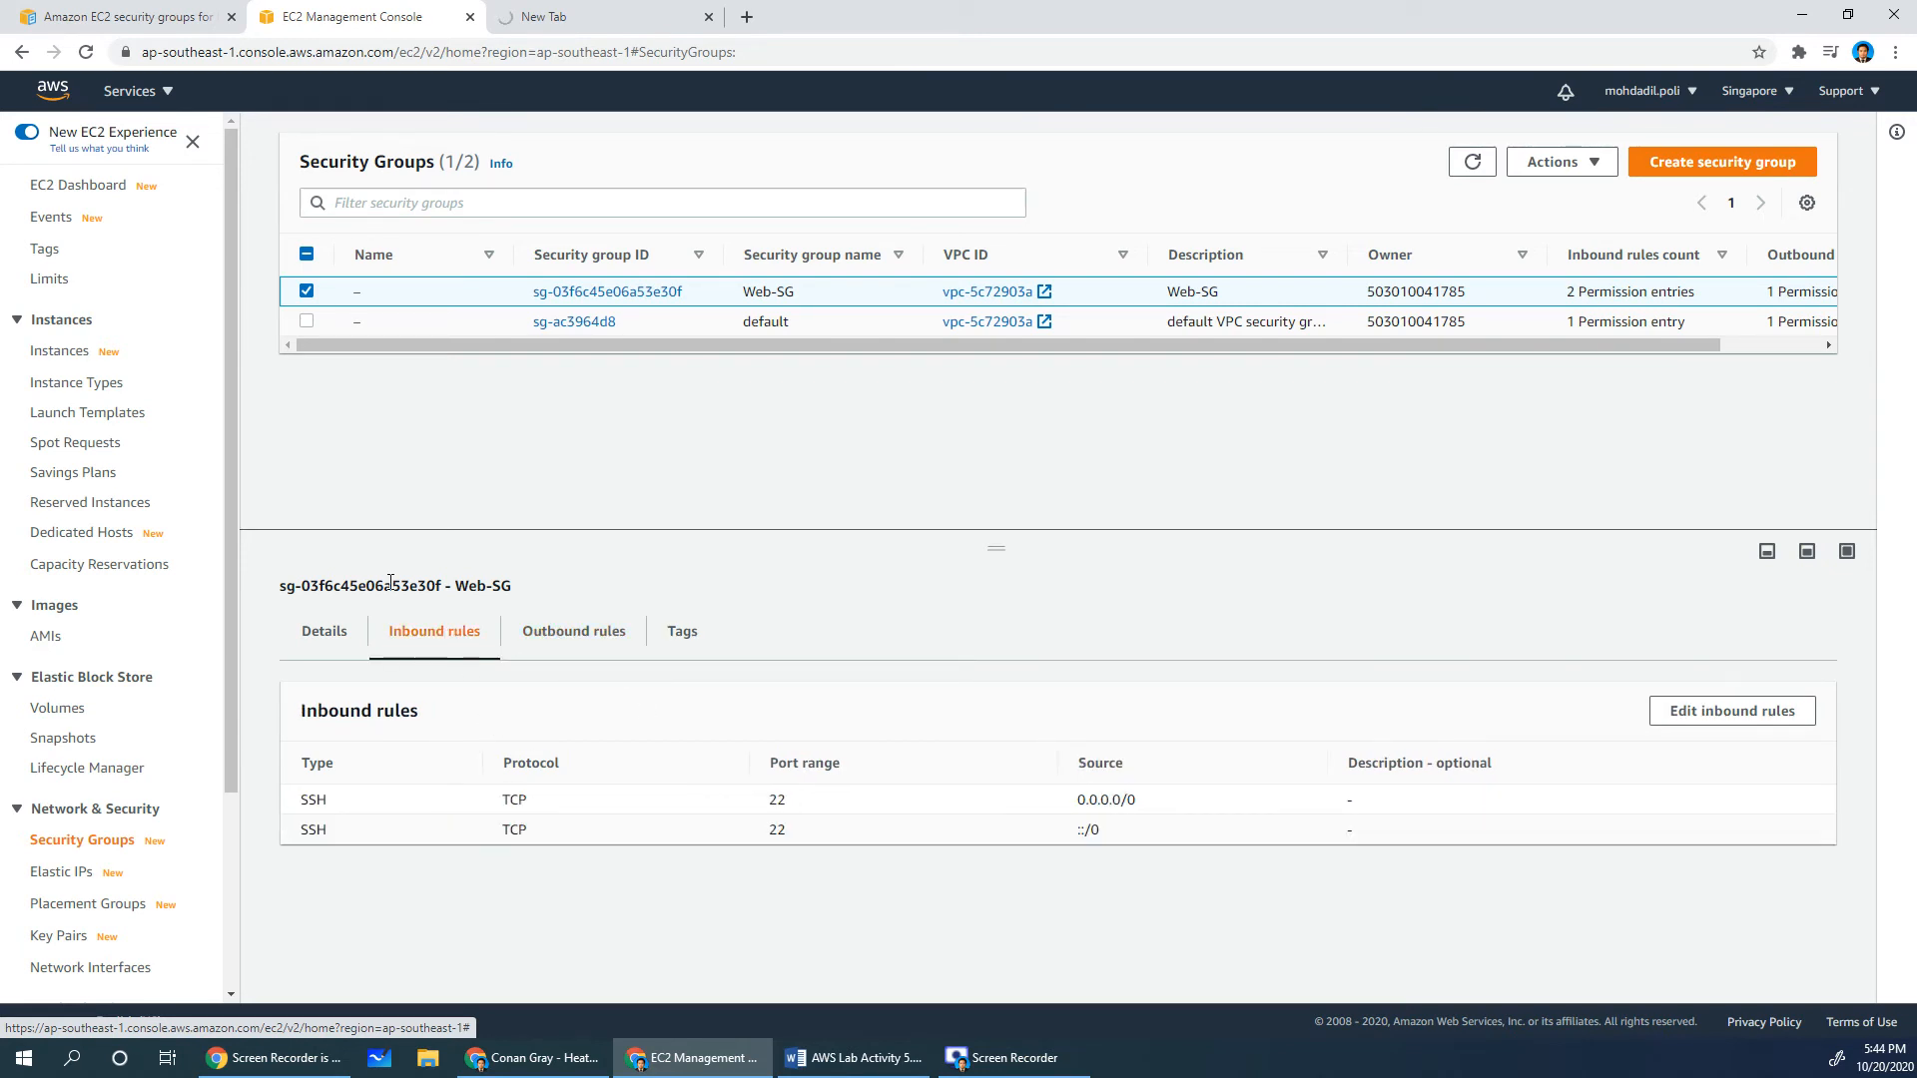
{"action": "left_click", "coordinate": [619, 17]}
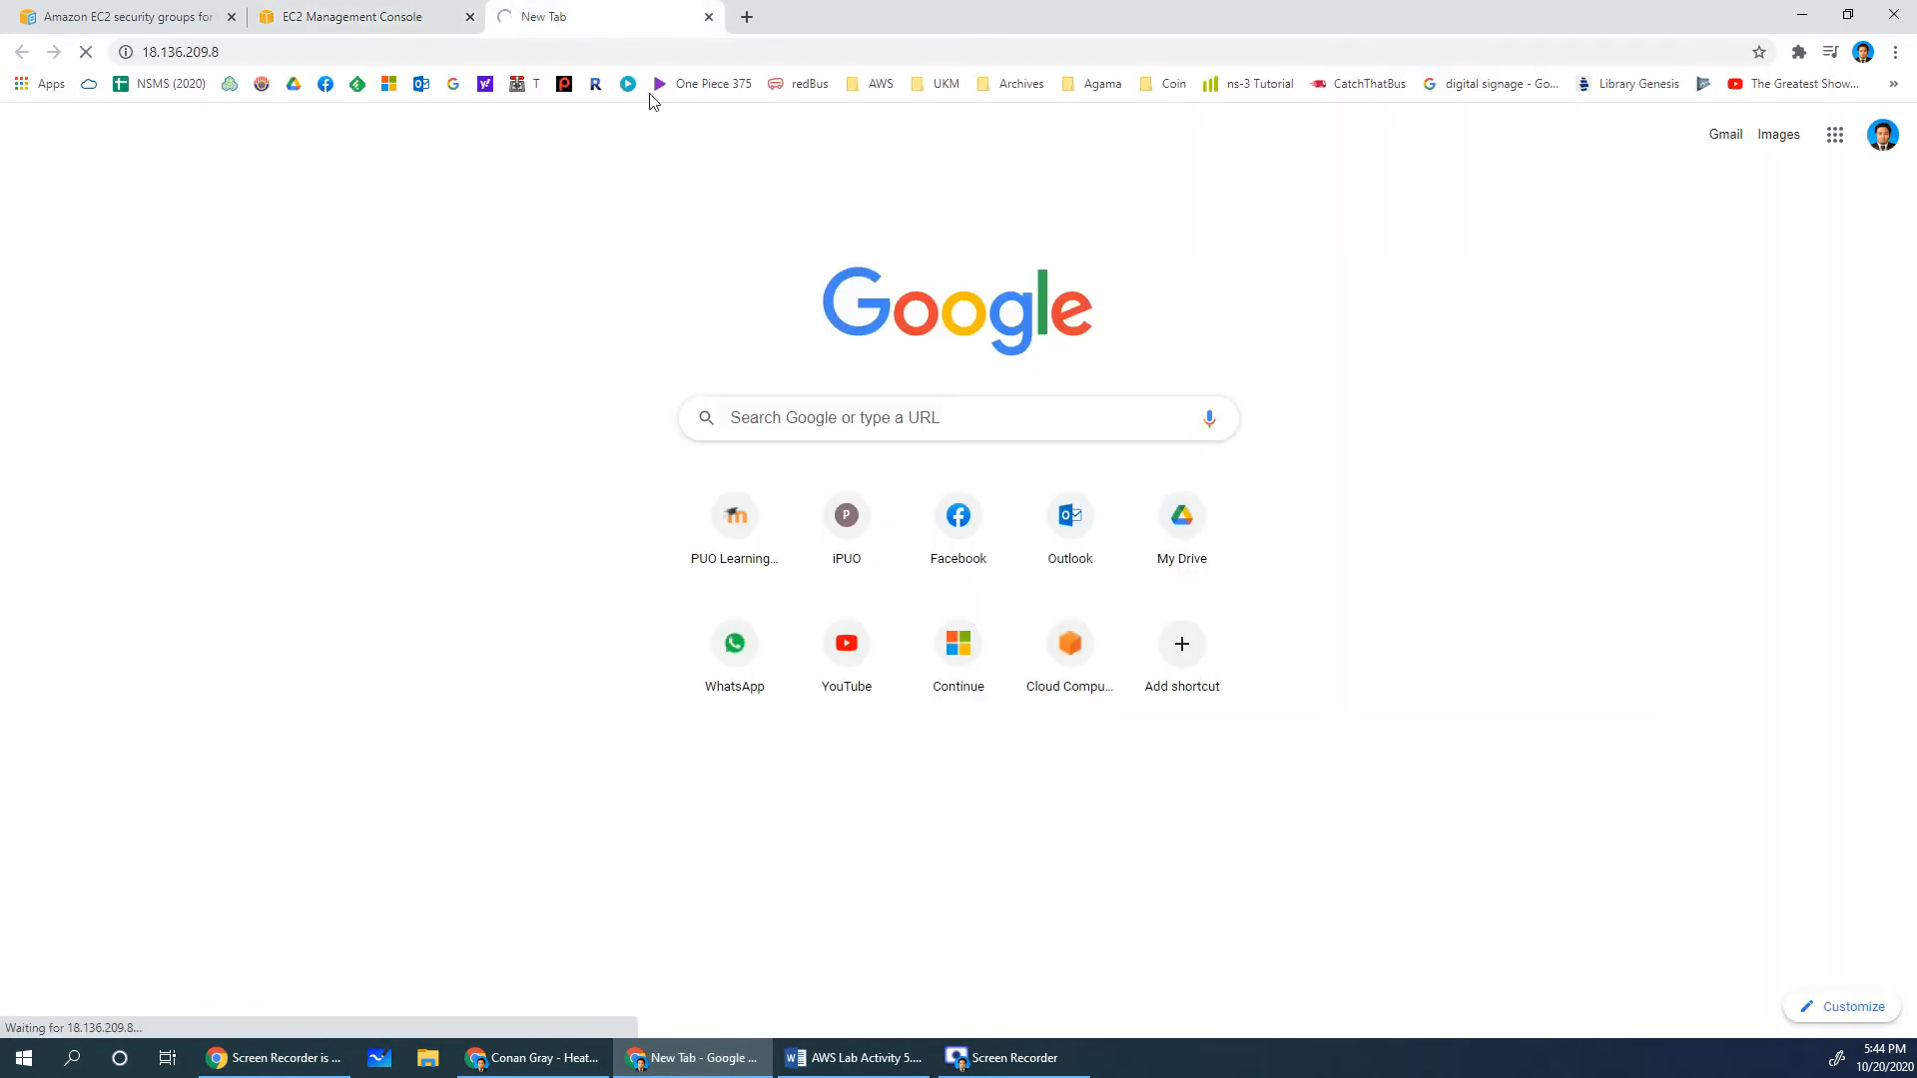
{"action": "left_click", "coordinate": [390, 20]}
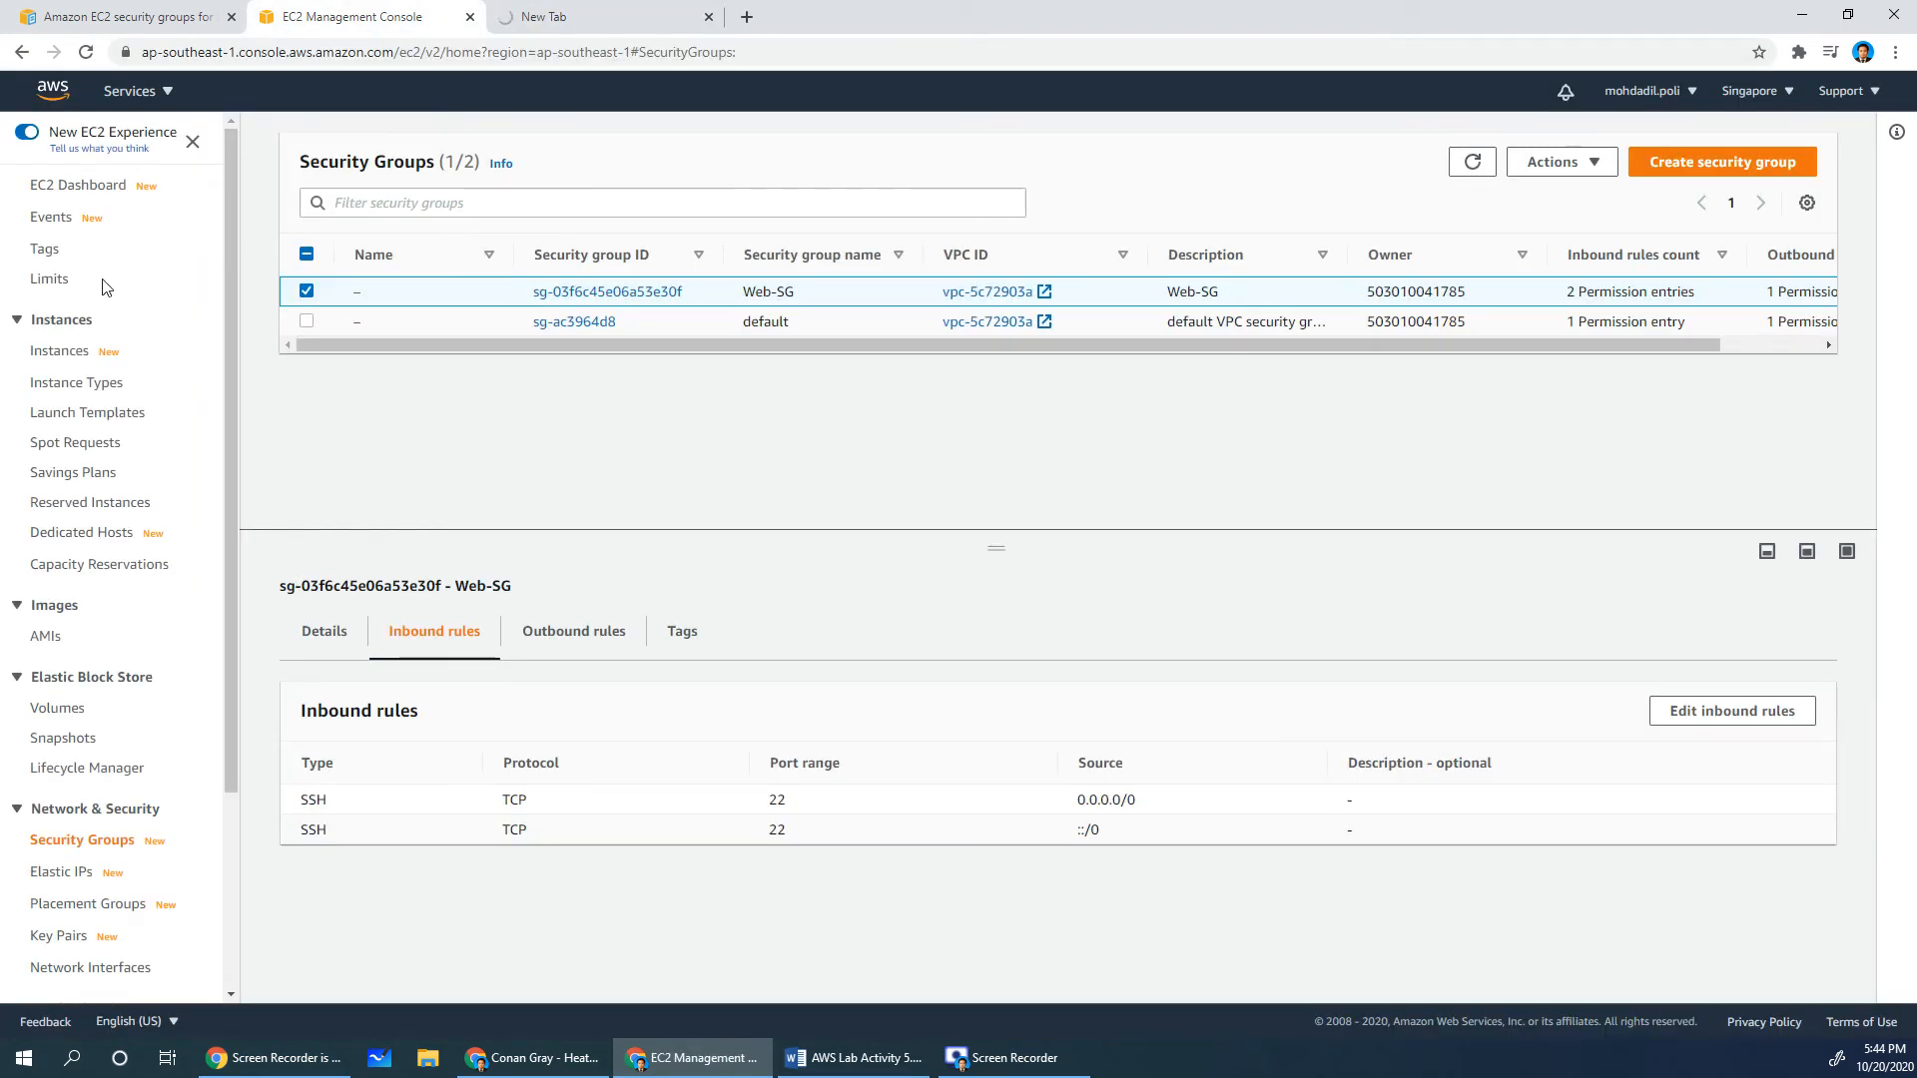
Connect to the running instance through EC2 Instance Connect with the user name ec2-user
{"action": "left_click", "coordinate": [60, 351]}
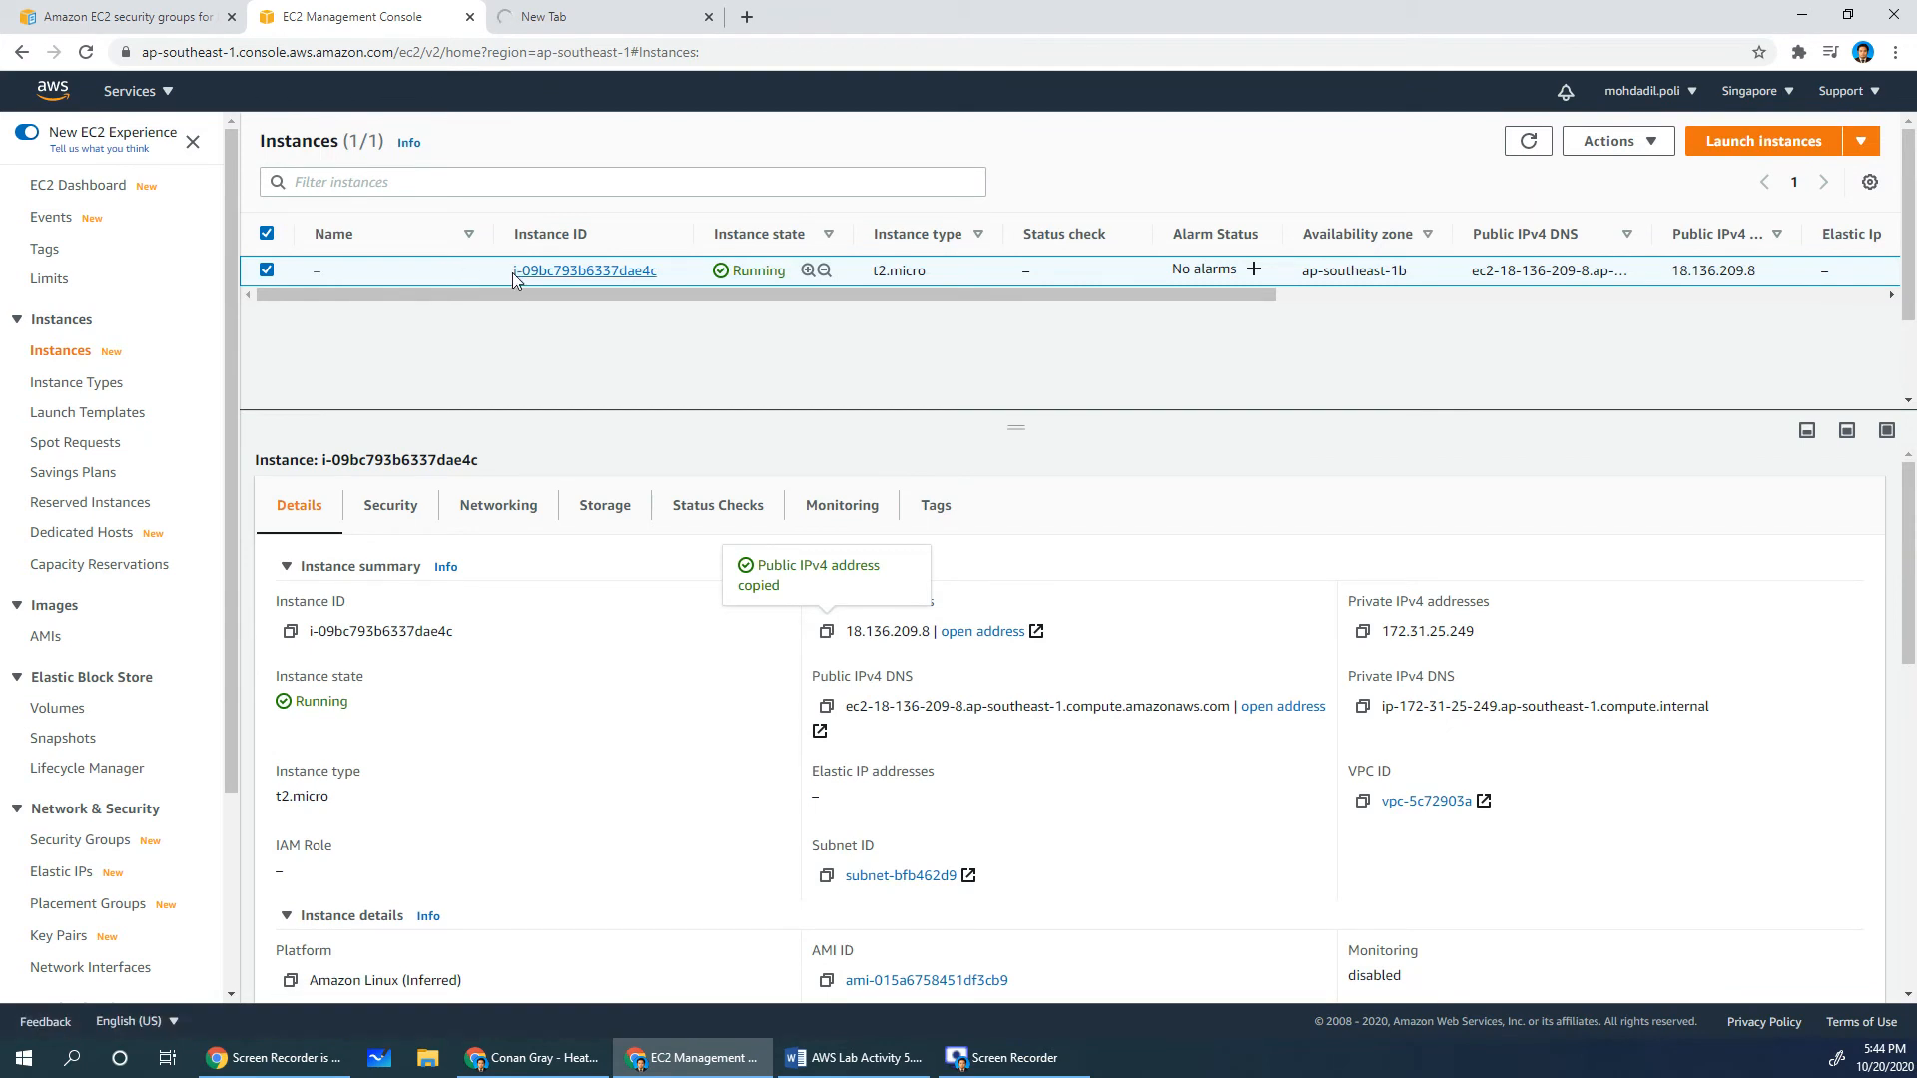
{"action": "right_click", "coordinate": [442, 275]}
{"action": "left_click", "coordinate": [489, 371]}
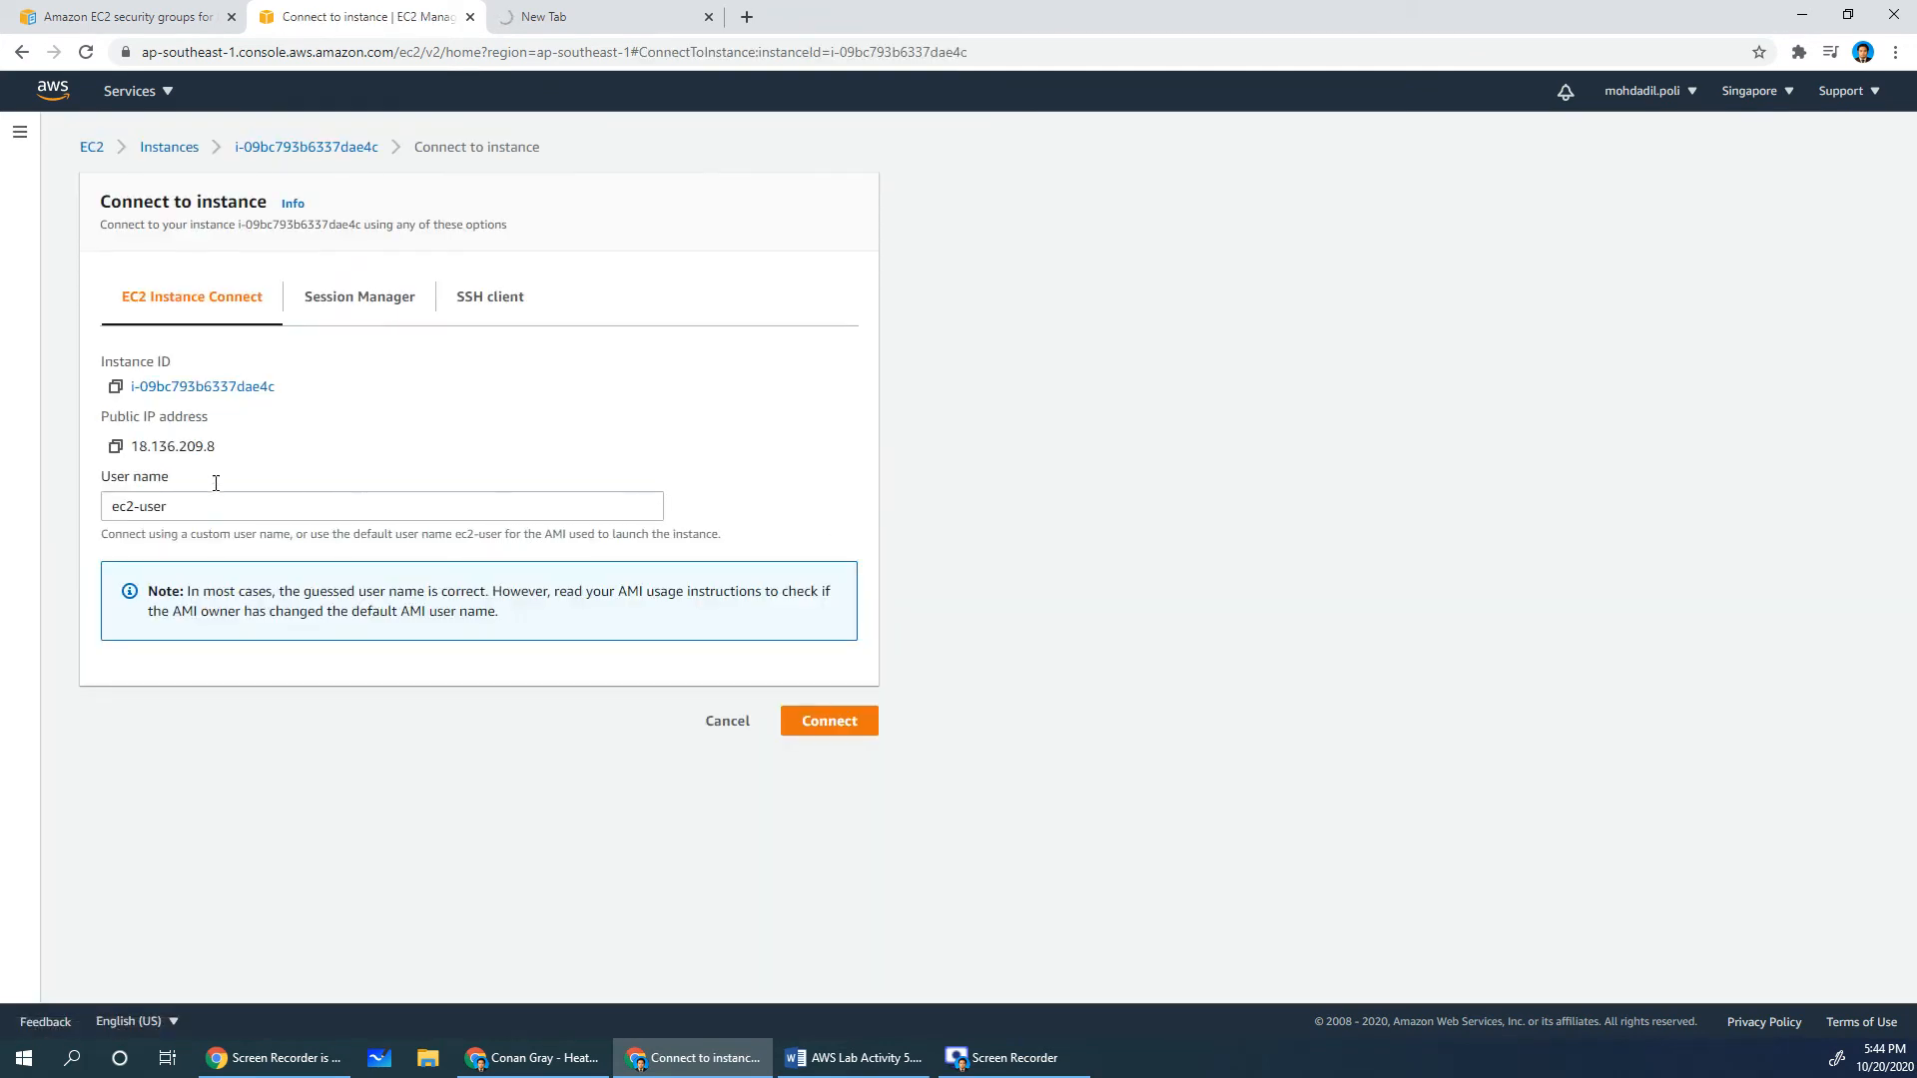
{"action": "left_click", "coordinate": [859, 720]}
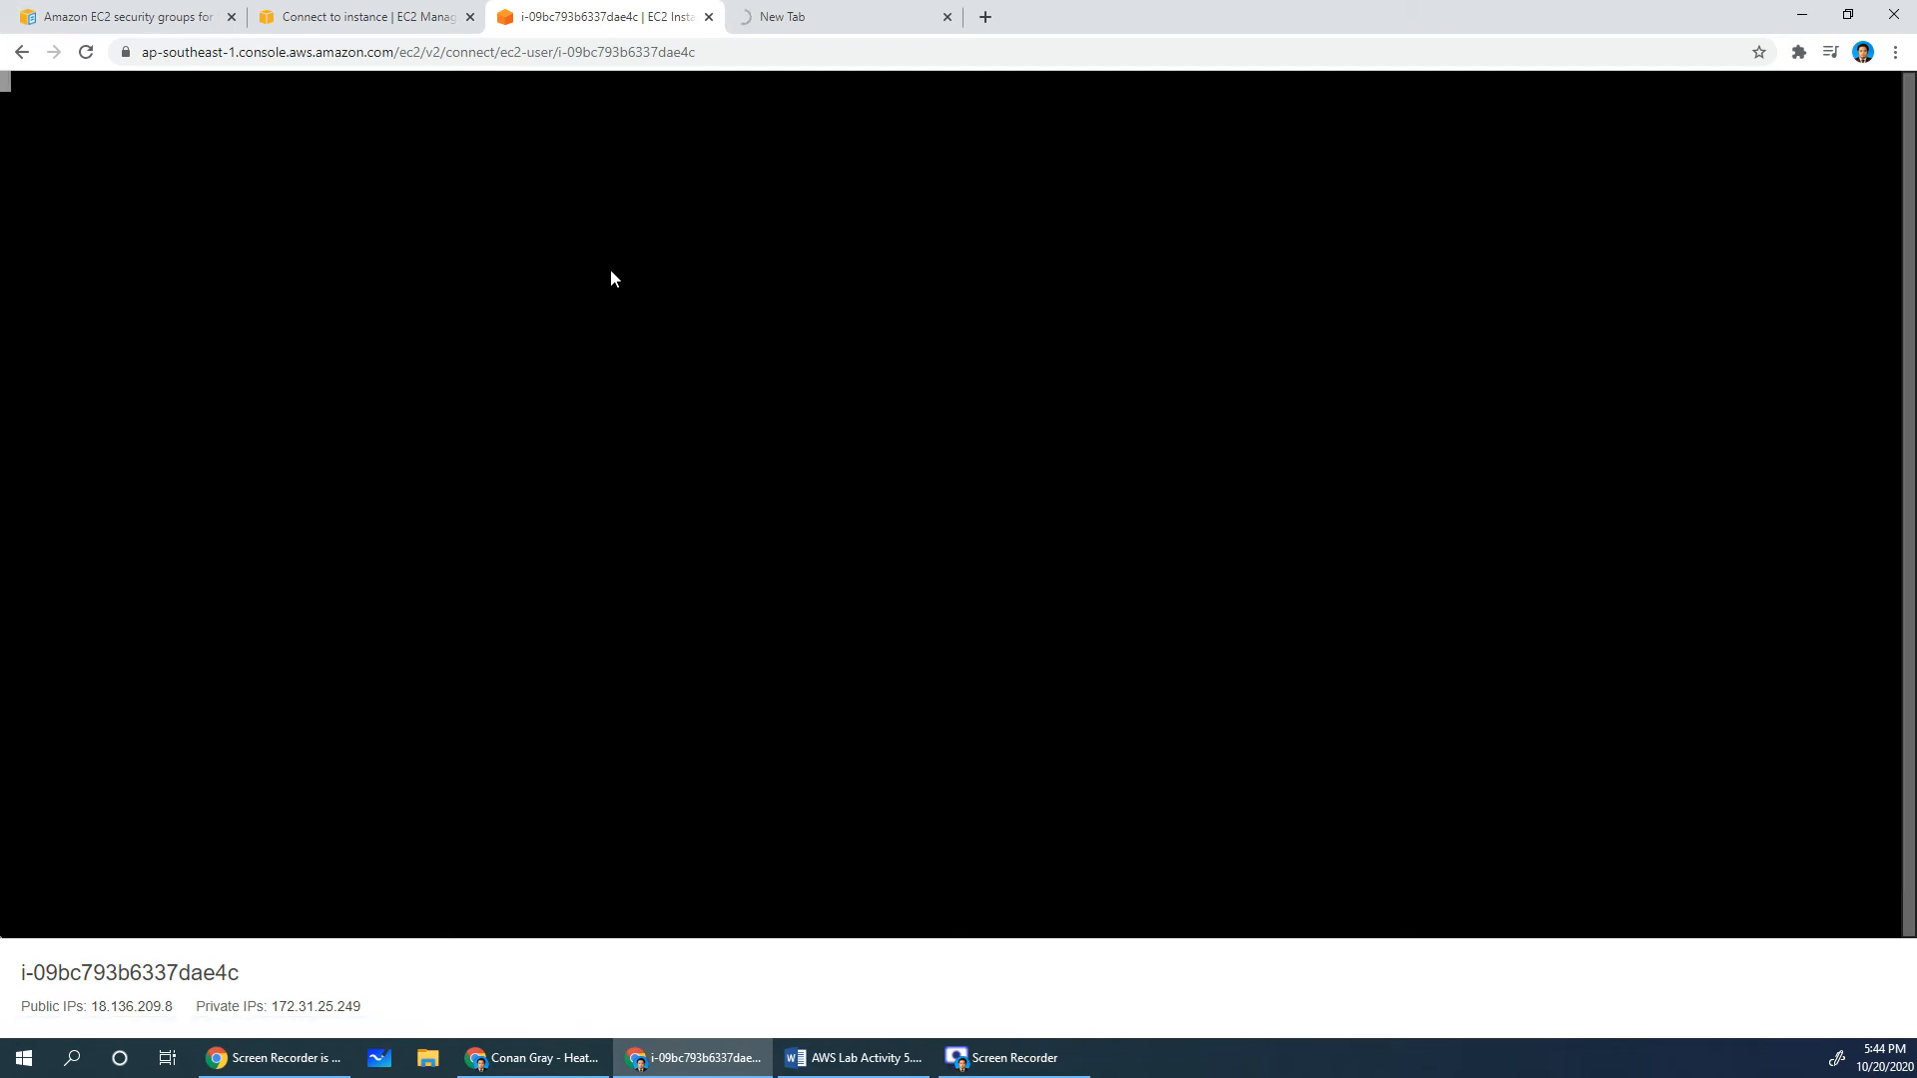
Switch to the root user in the instance terminal with "sudo su"
{"action": "key", "text": "Return"}
{"action": "key", "text": "Return"}
{"action": "type", "text": "s"}
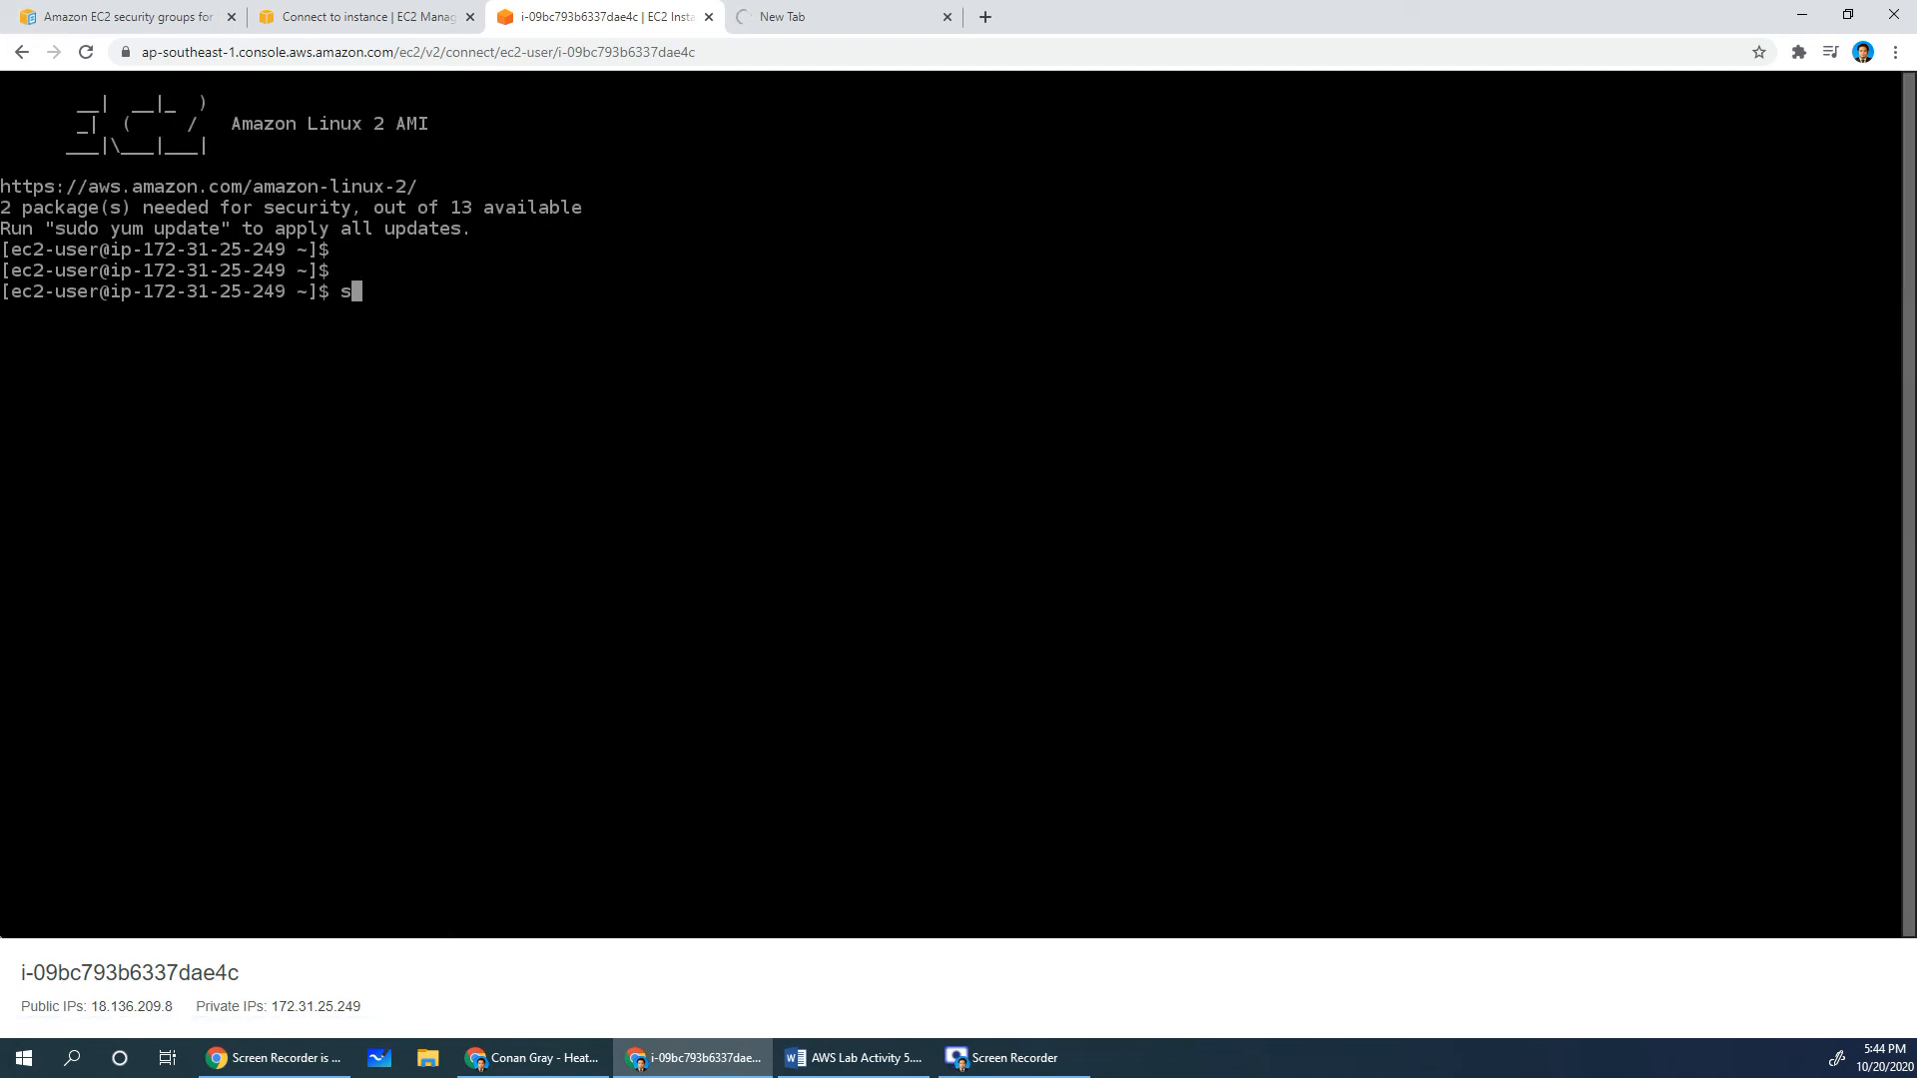
{"action": "type", "text": "udo su"}
{"action": "key", "text": "Return"}
{"action": "key", "text": "Return"}
{"action": "key", "text": "Return"}
{"action": "key", "text": "Return"}
Install the Apache web server with "yum install httpd -y"
{"action": "type", "text": "a"}
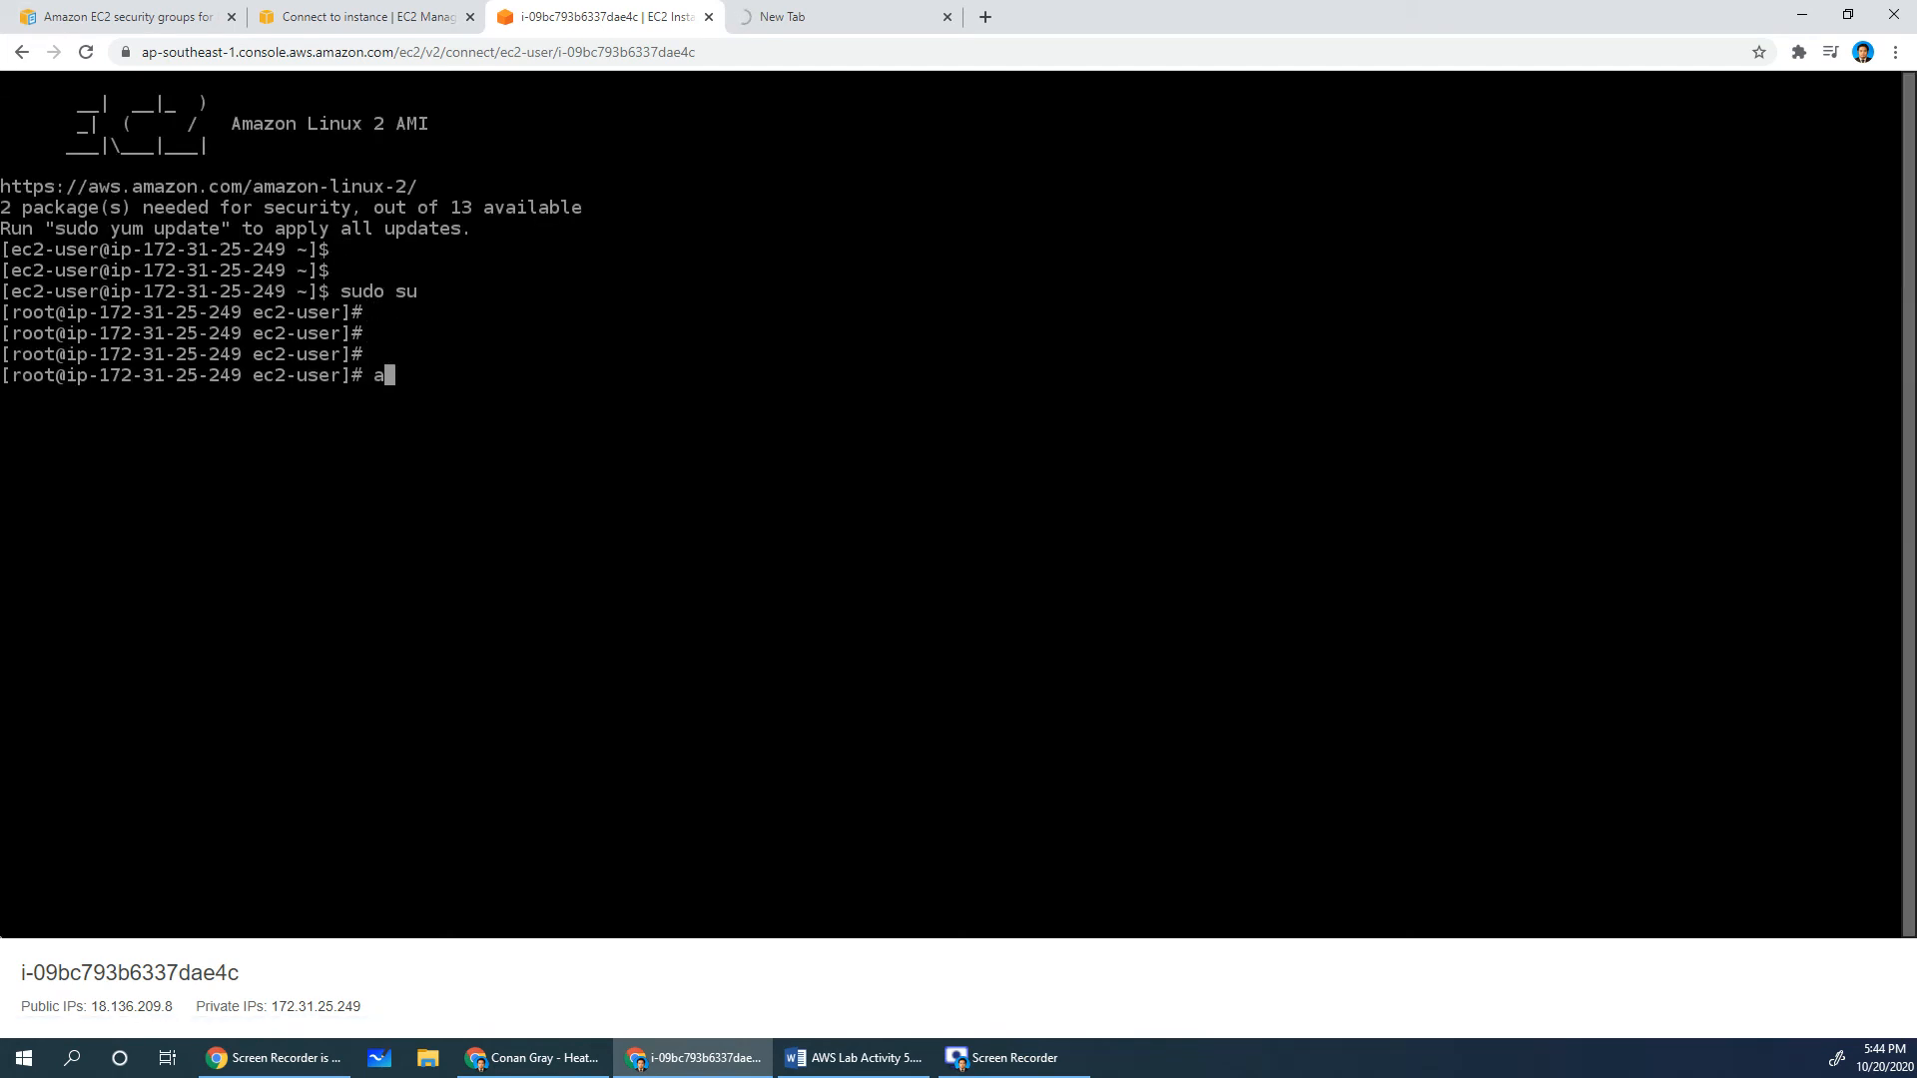
{"action": "key", "text": "BackSpace"}
{"action": "type", "text": "yum install httpd"}
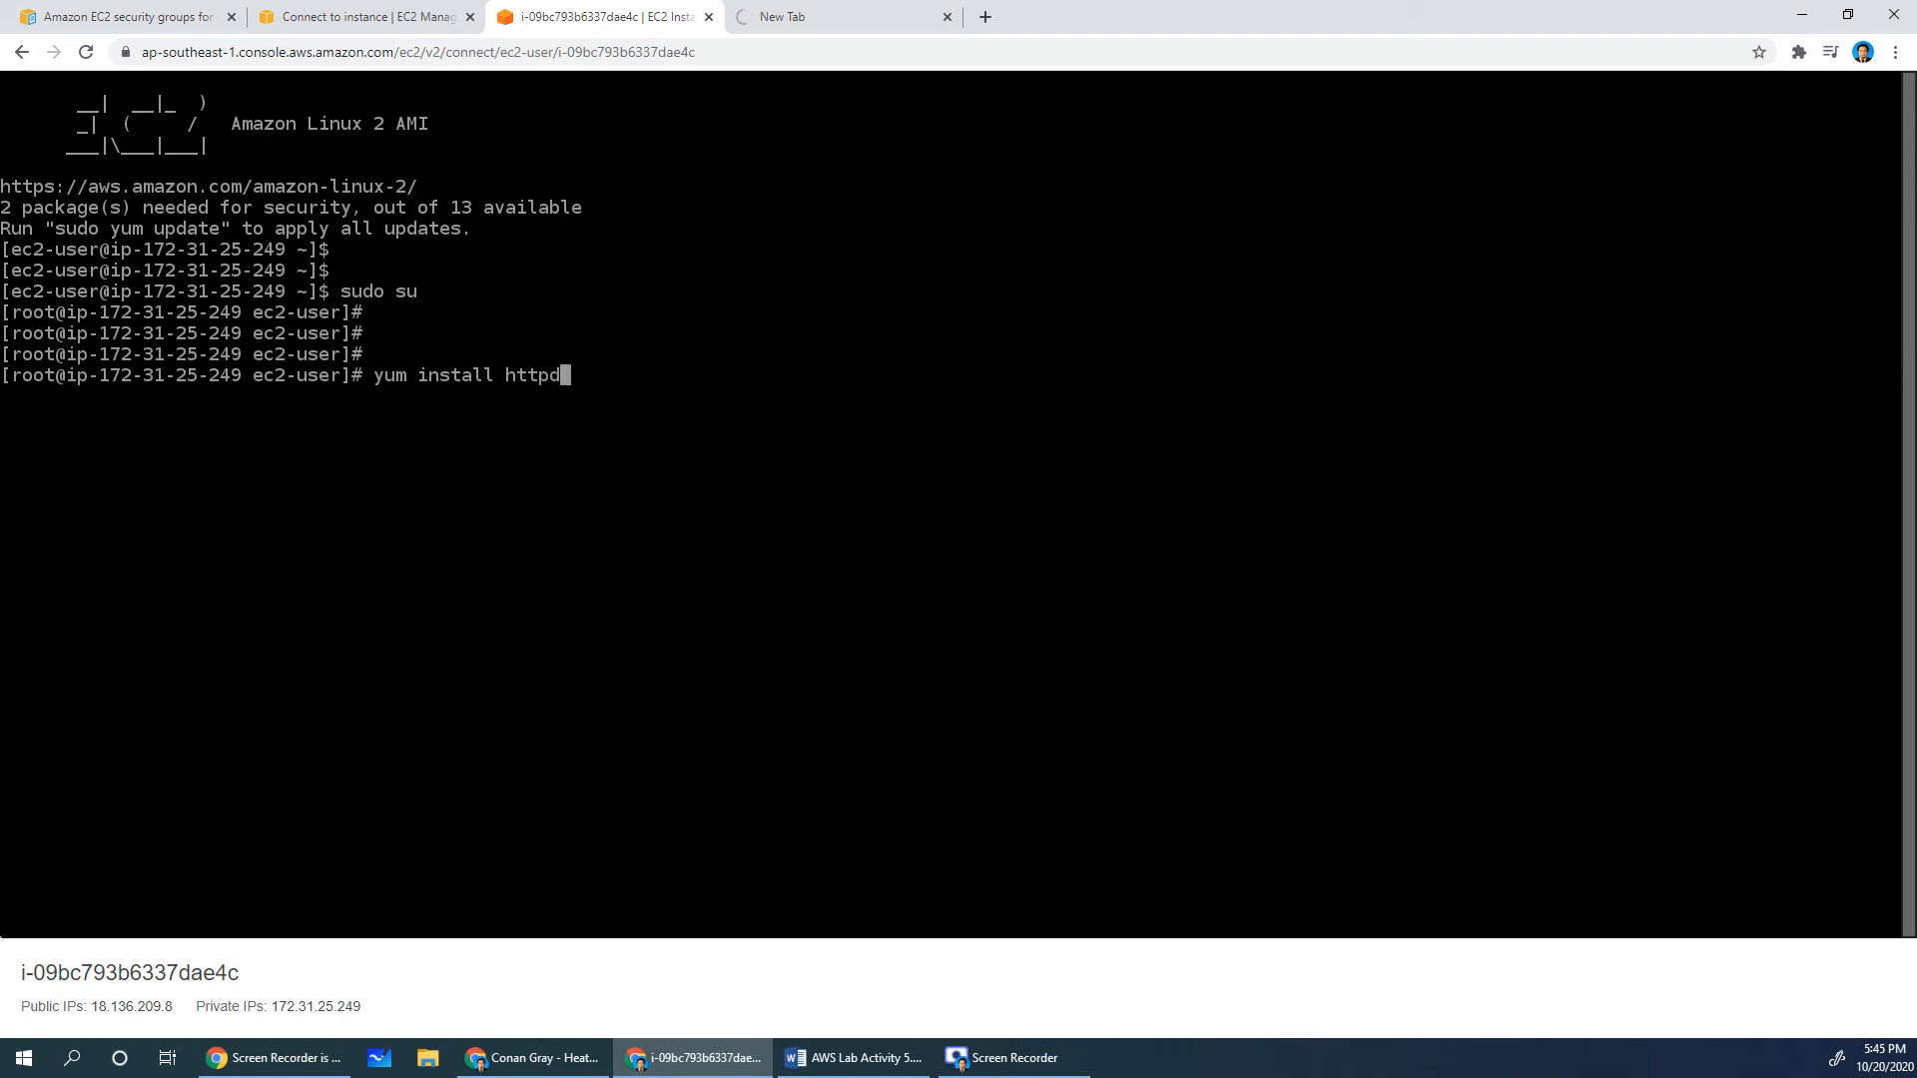
{"action": "type", "text": " -y"}
{"action": "key", "text": "Return"}
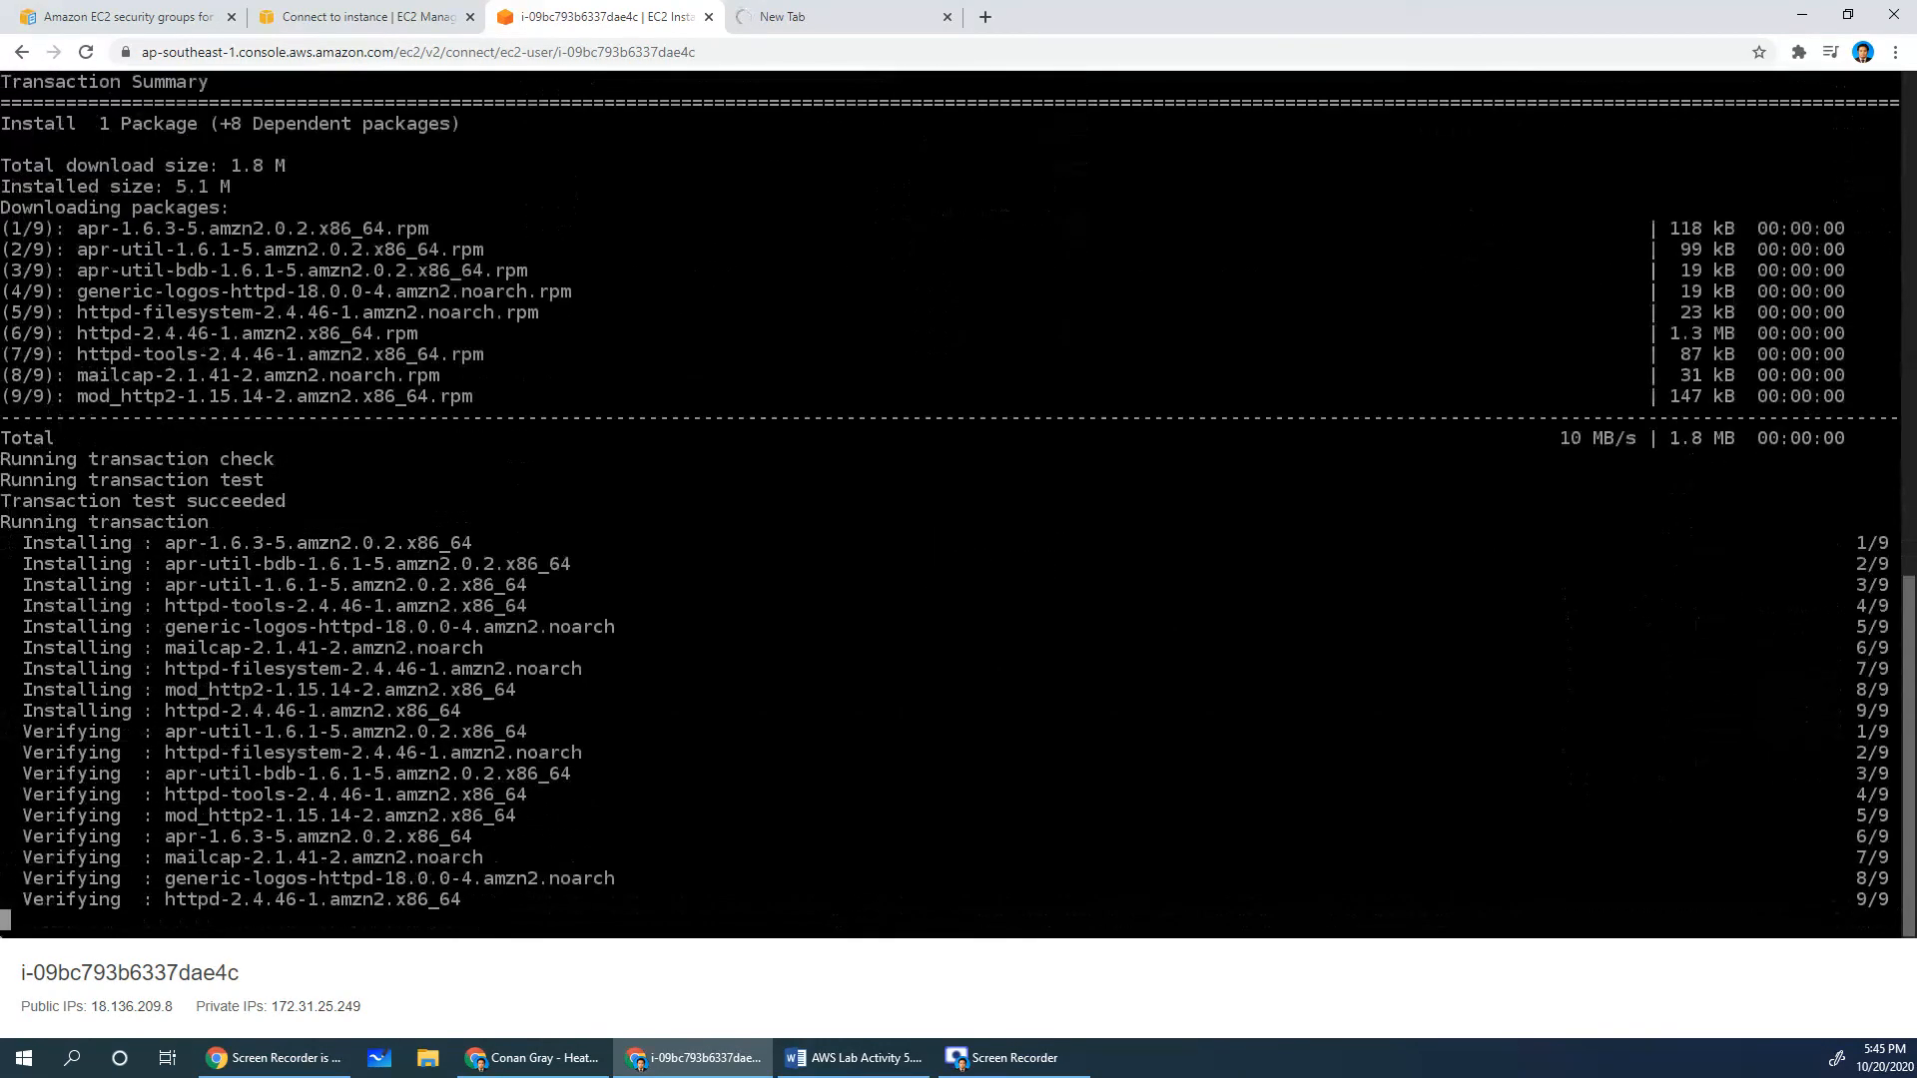
Start the Apache service with "systemctl start httpd"
{"action": "key", "text": "Return"}
{"action": "key", "text": "Return"}
{"action": "key", "text": "Return"}
{"action": "key", "text": "Return"}
{"action": "type", "text": "syste"}
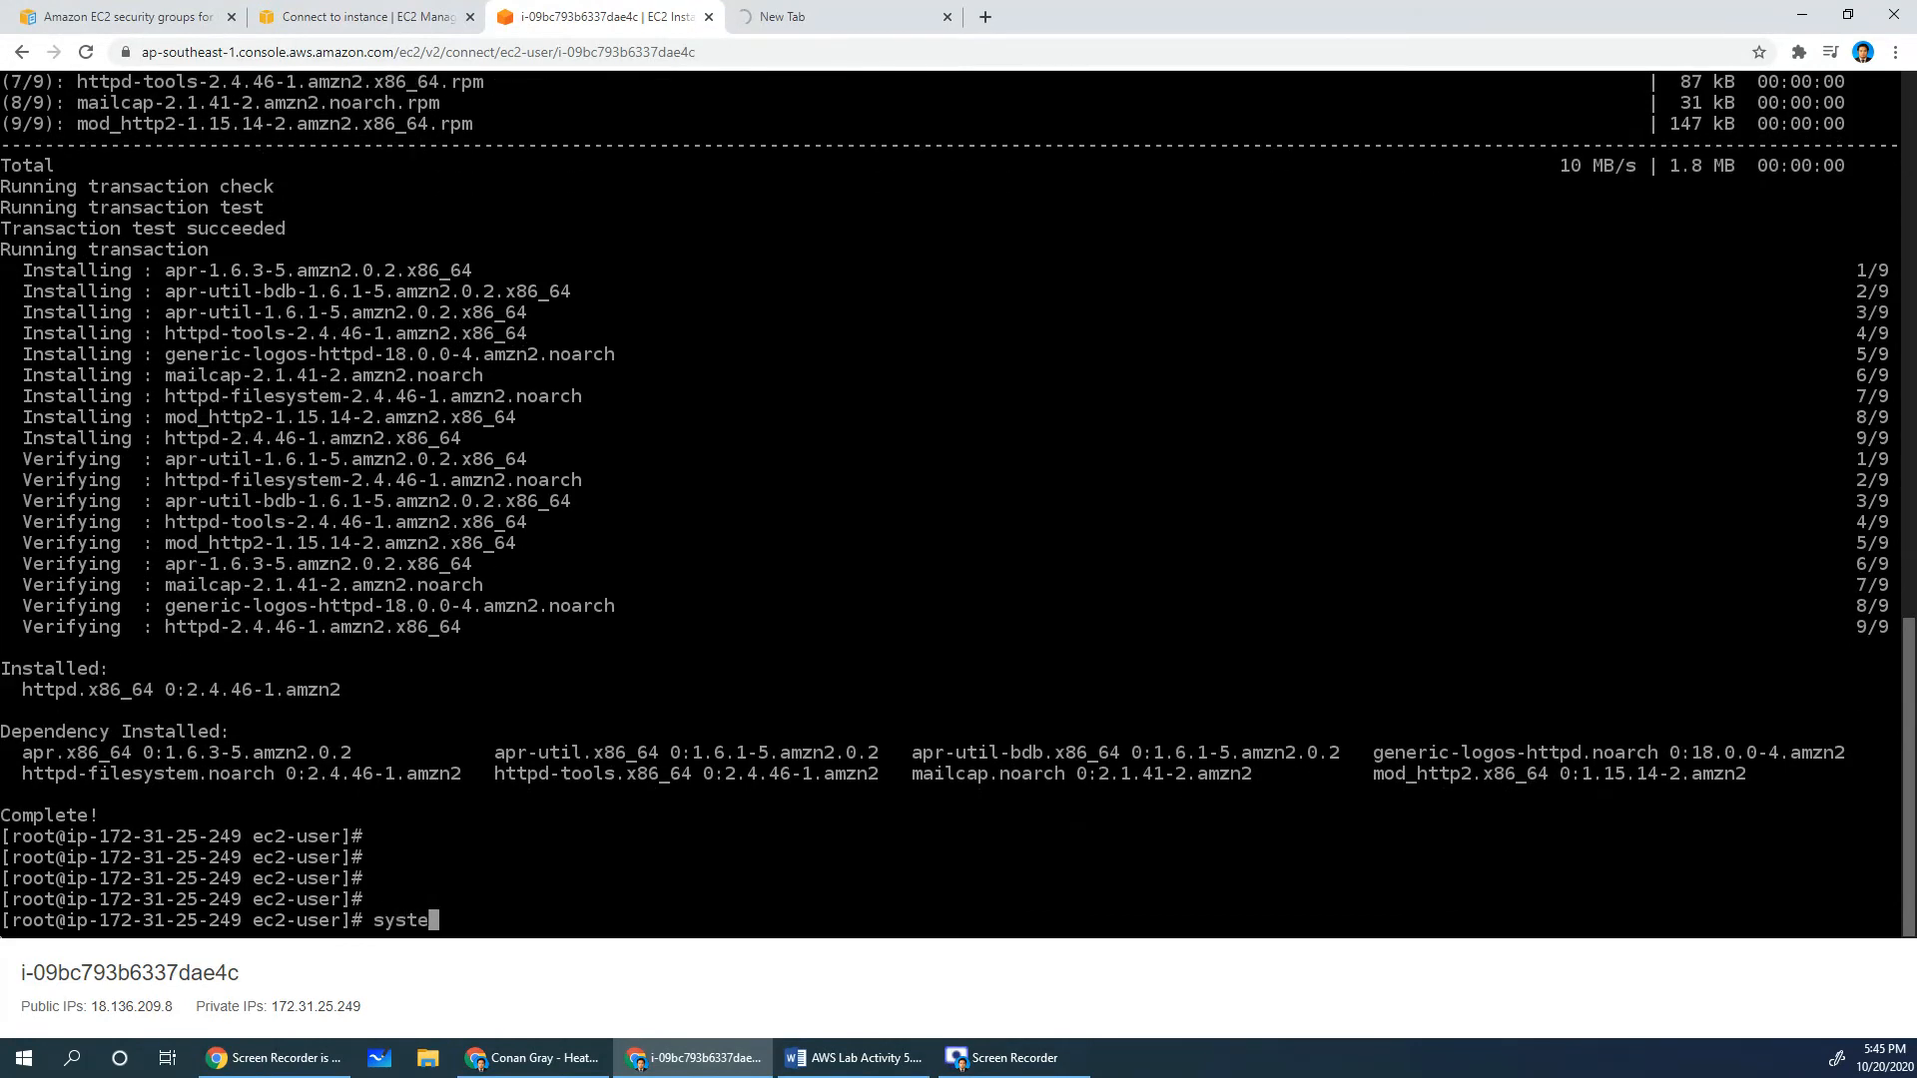
{"action": "type", "text": "mctl start httpd"}
{"action": "key", "text": "Return"}
{"action": "key", "text": "Return"}
{"action": "key", "text": "Return"}
{"action": "key", "text": "Return"}
{"action": "key", "text": "Return"}
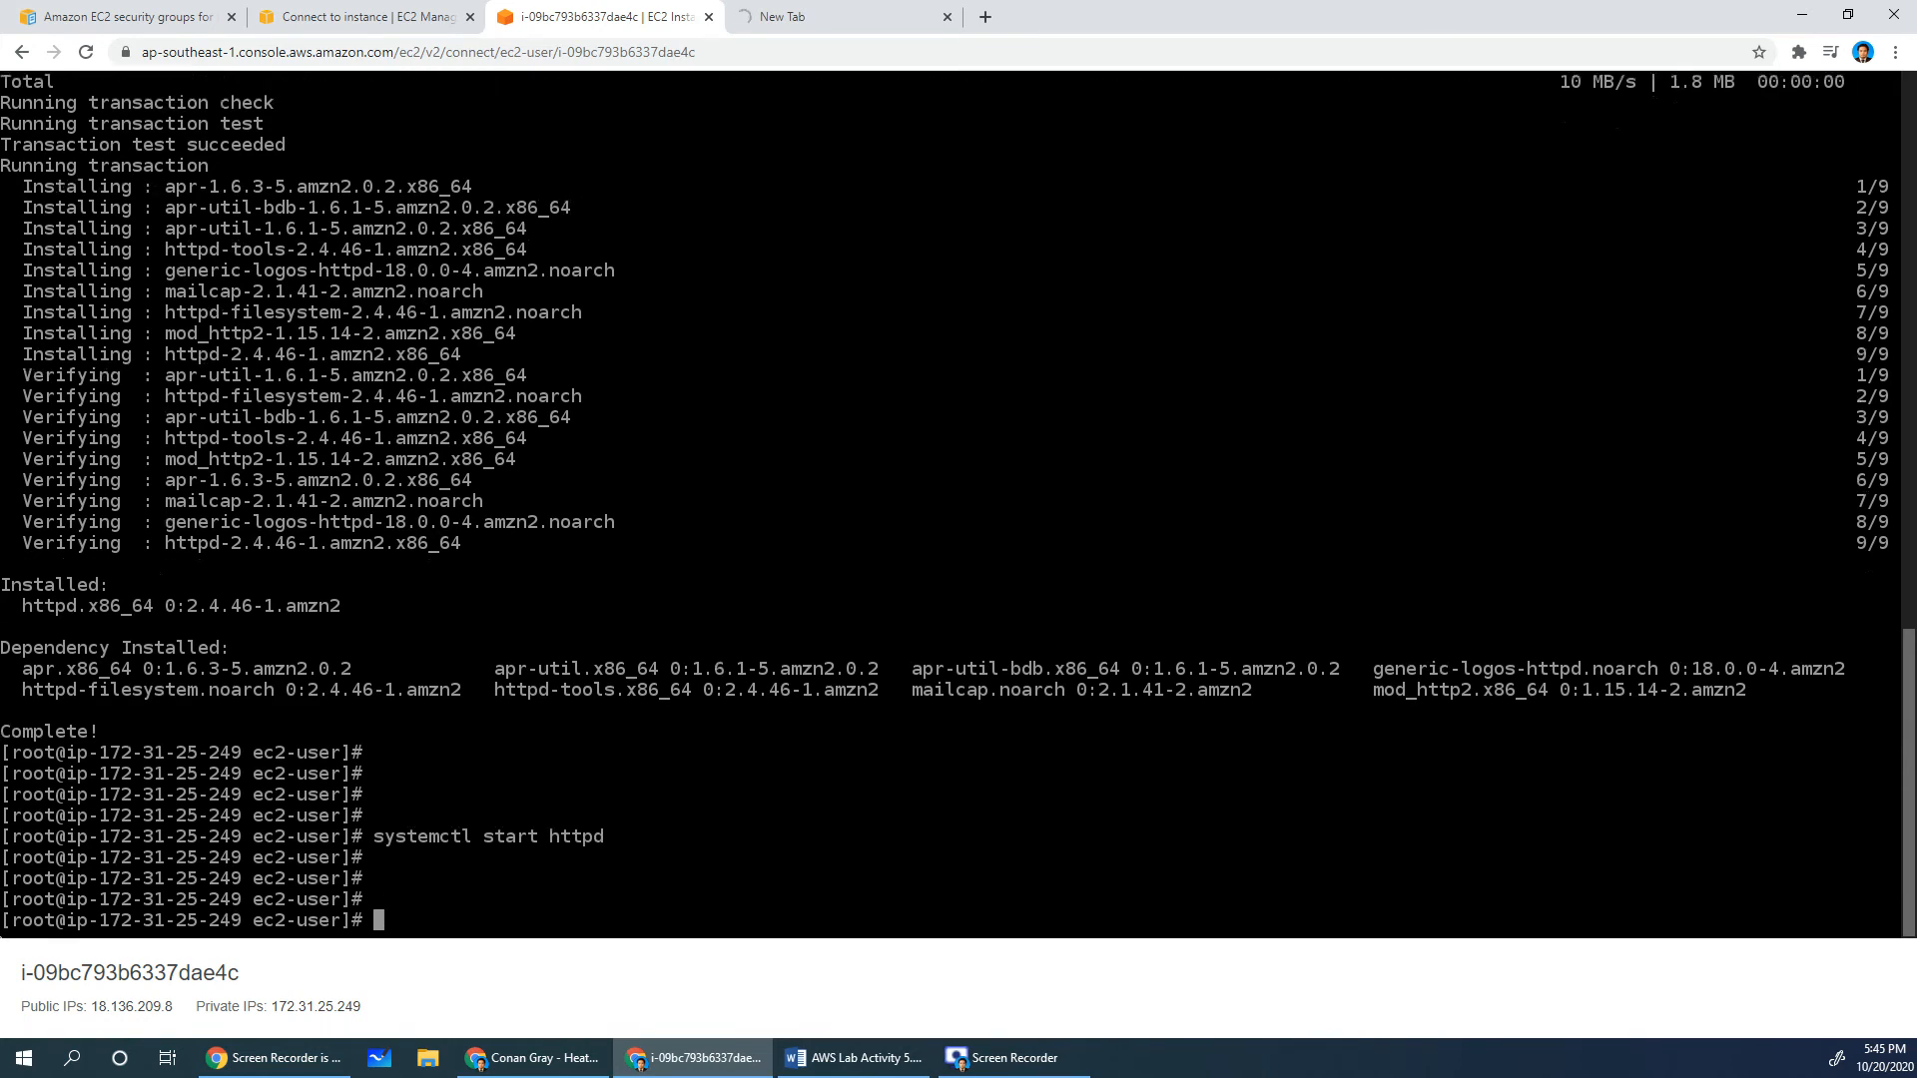
Check the state of the Apache service with "systemctl status httpd" and highlight its active status
{"action": "key", "text": "Up"}
{"action": "key", "text": "Left"}
{"action": "key", "text": "Left"}
{"action": "key", "text": "Left"}
{"action": "key", "text": "Left"}
{"action": "key", "text": "Left"}
{"action": "key", "text": "Left"}
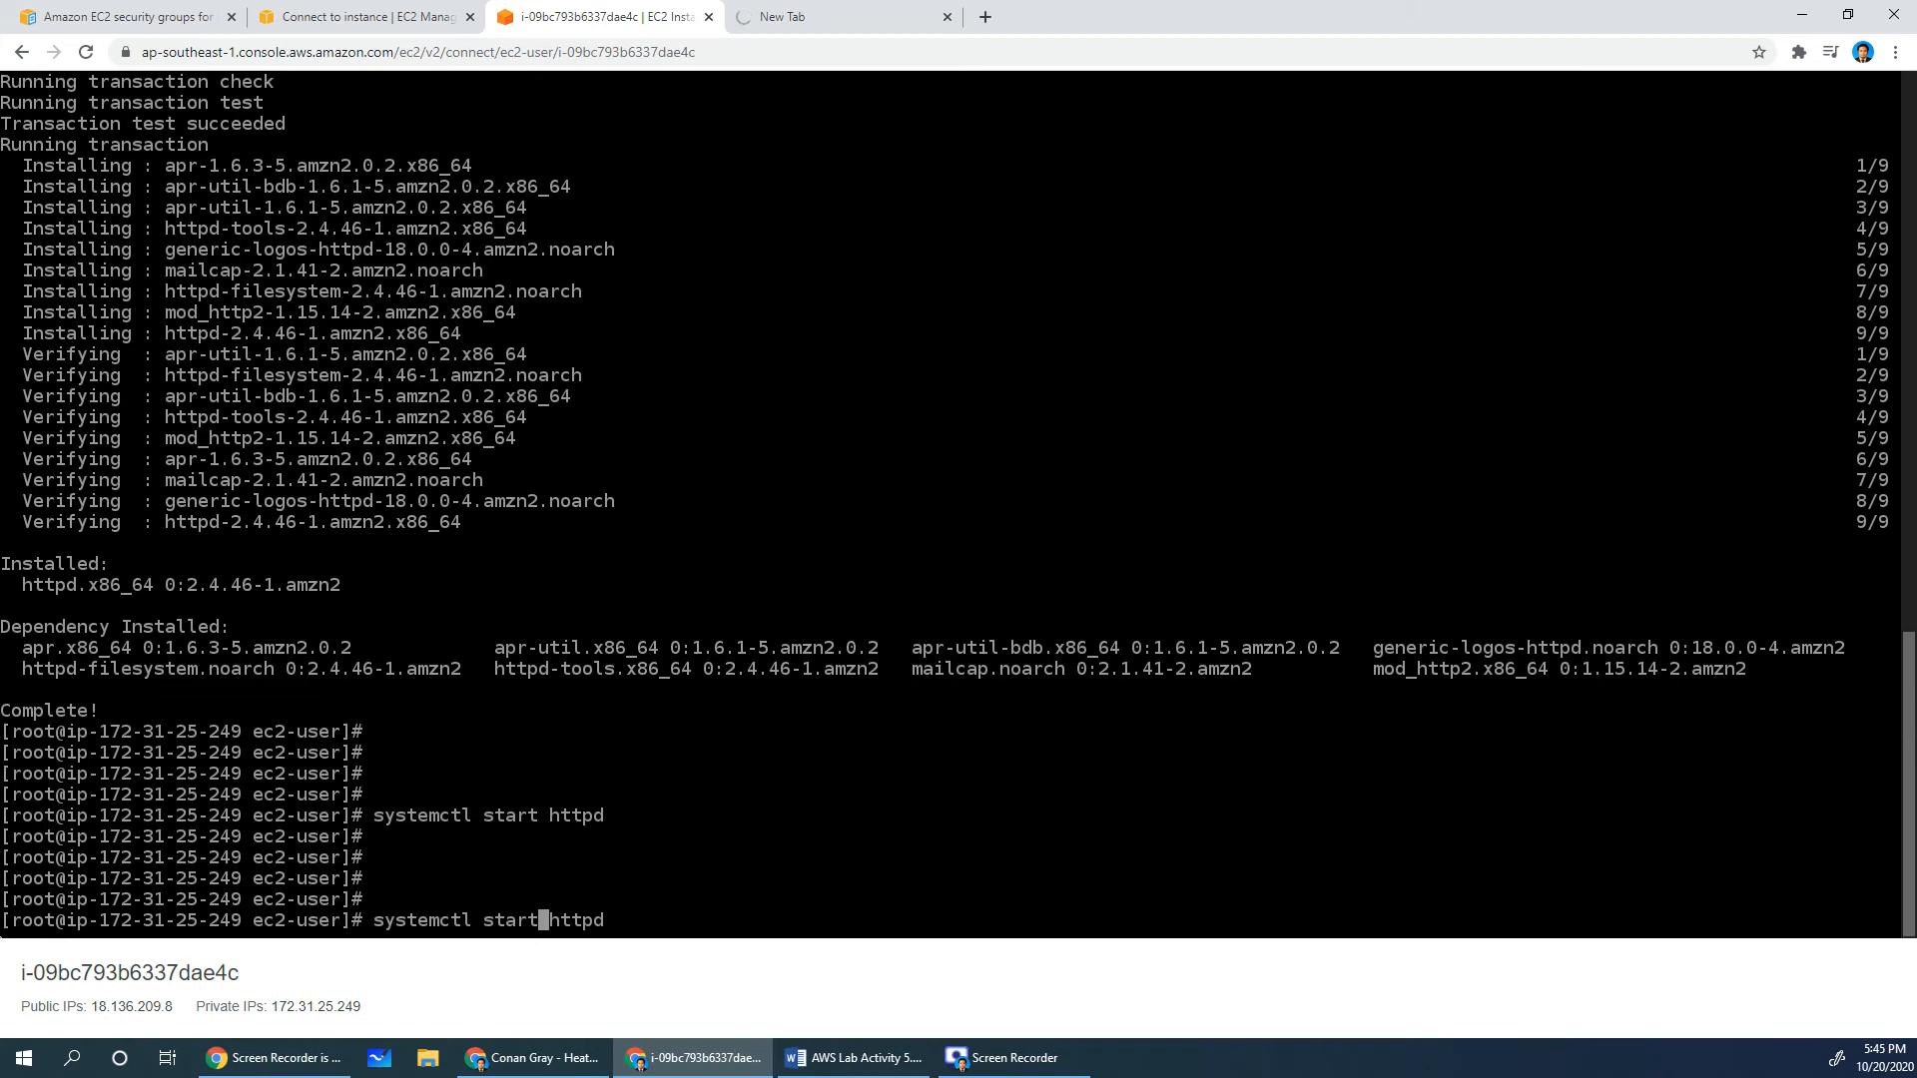
{"action": "key", "text": "BackSpace"}
{"action": "key", "text": "BackSpace"}
{"action": "key", "text": "BackSpace"}
{"action": "key", "text": "BackSpace"}
{"action": "type", "text": "tatus"}
{"action": "key", "text": "Return"}
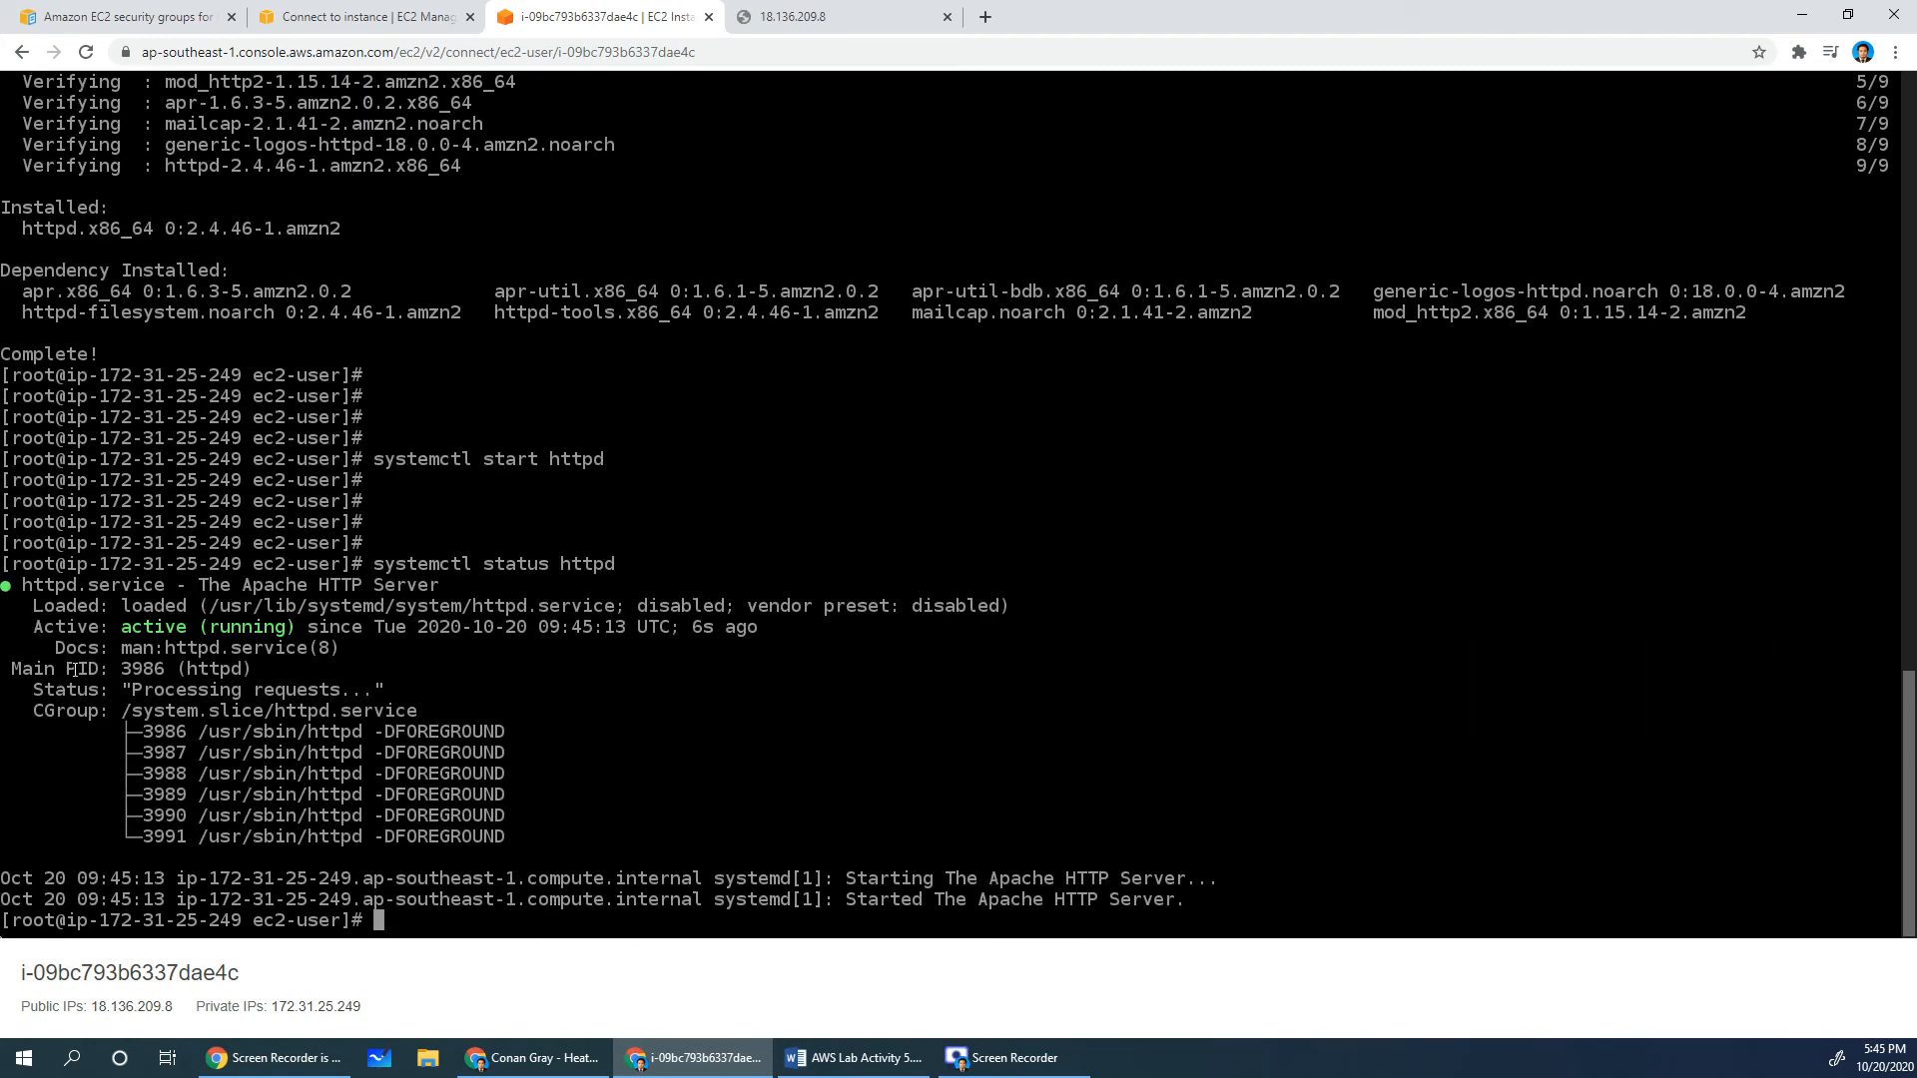
{"action": "left_click_drag", "start_coordinate": [122, 627], "coordinate": [281, 633]}
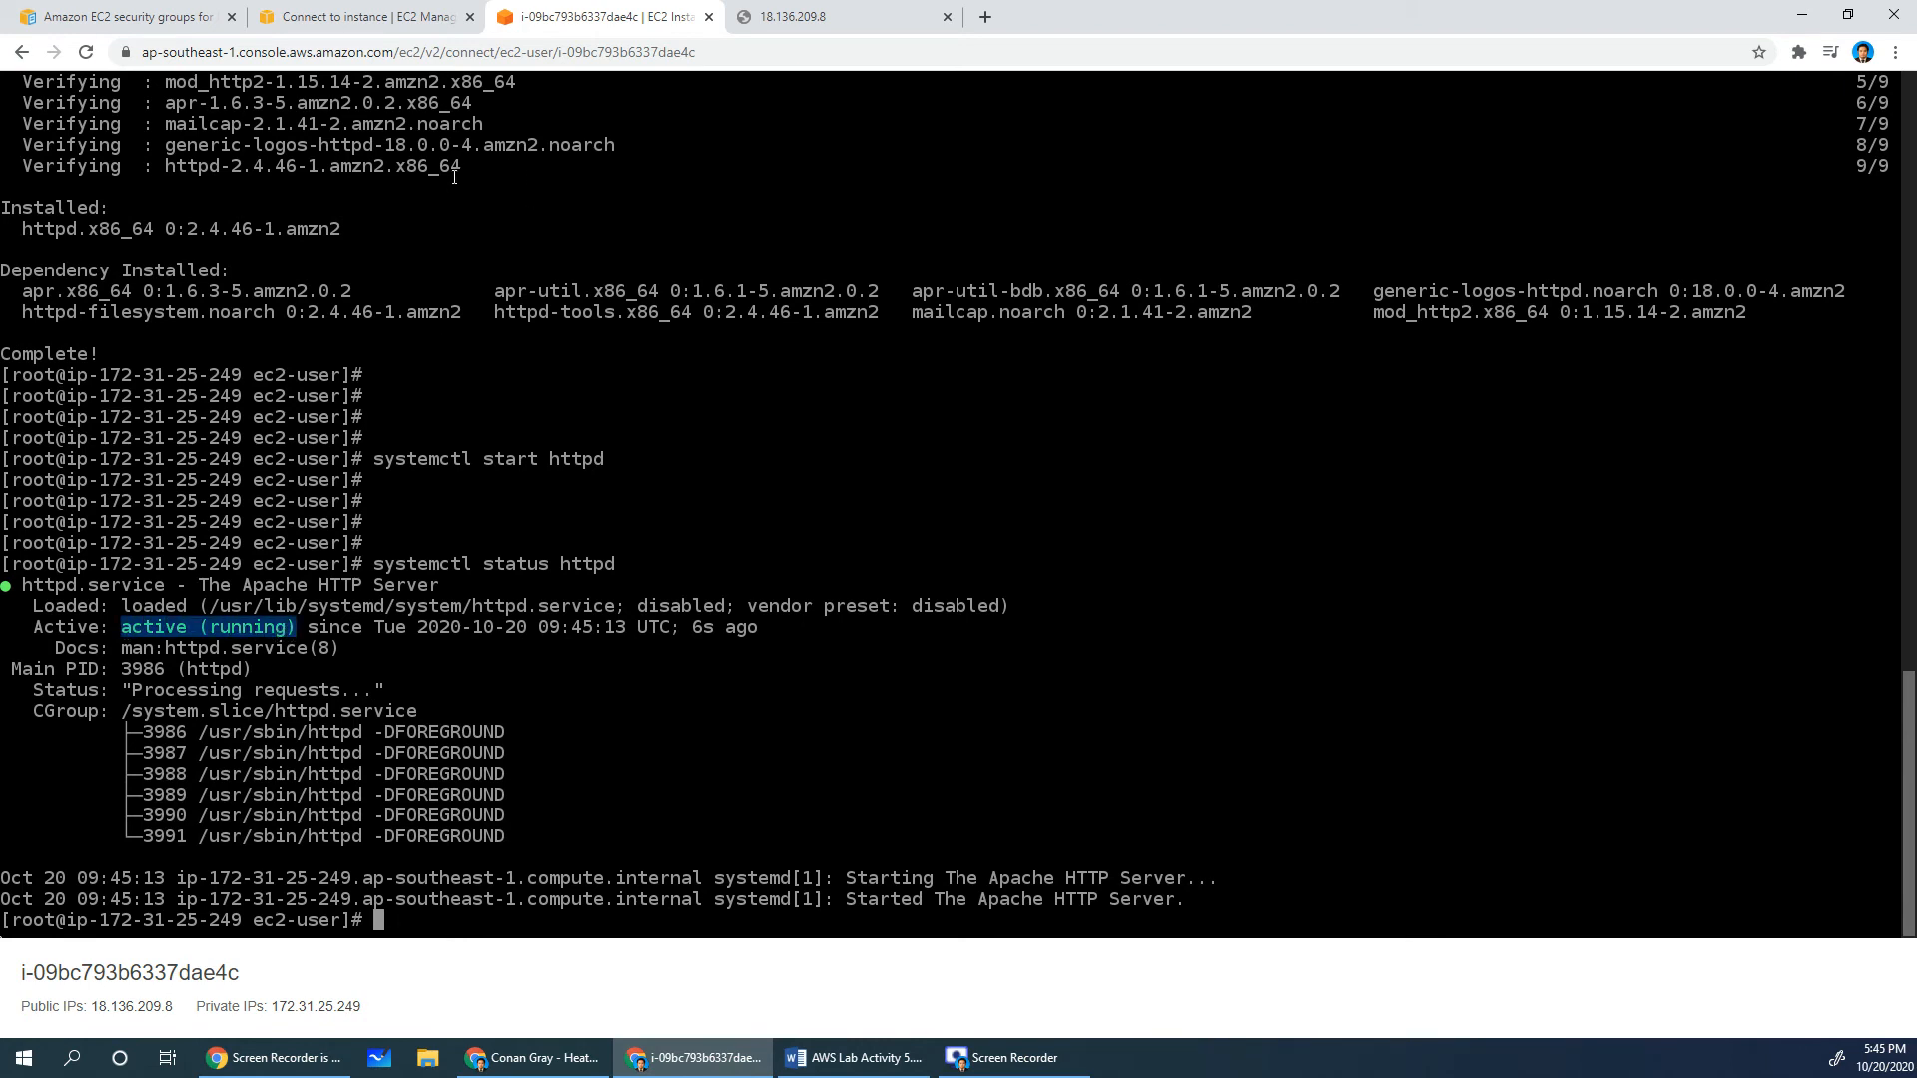
Reload the 18.136.209.8 page to test web access and return to the EC2 console
{"action": "left_click", "coordinate": [786, 30]}
{"action": "left_click", "coordinate": [86, 51]}
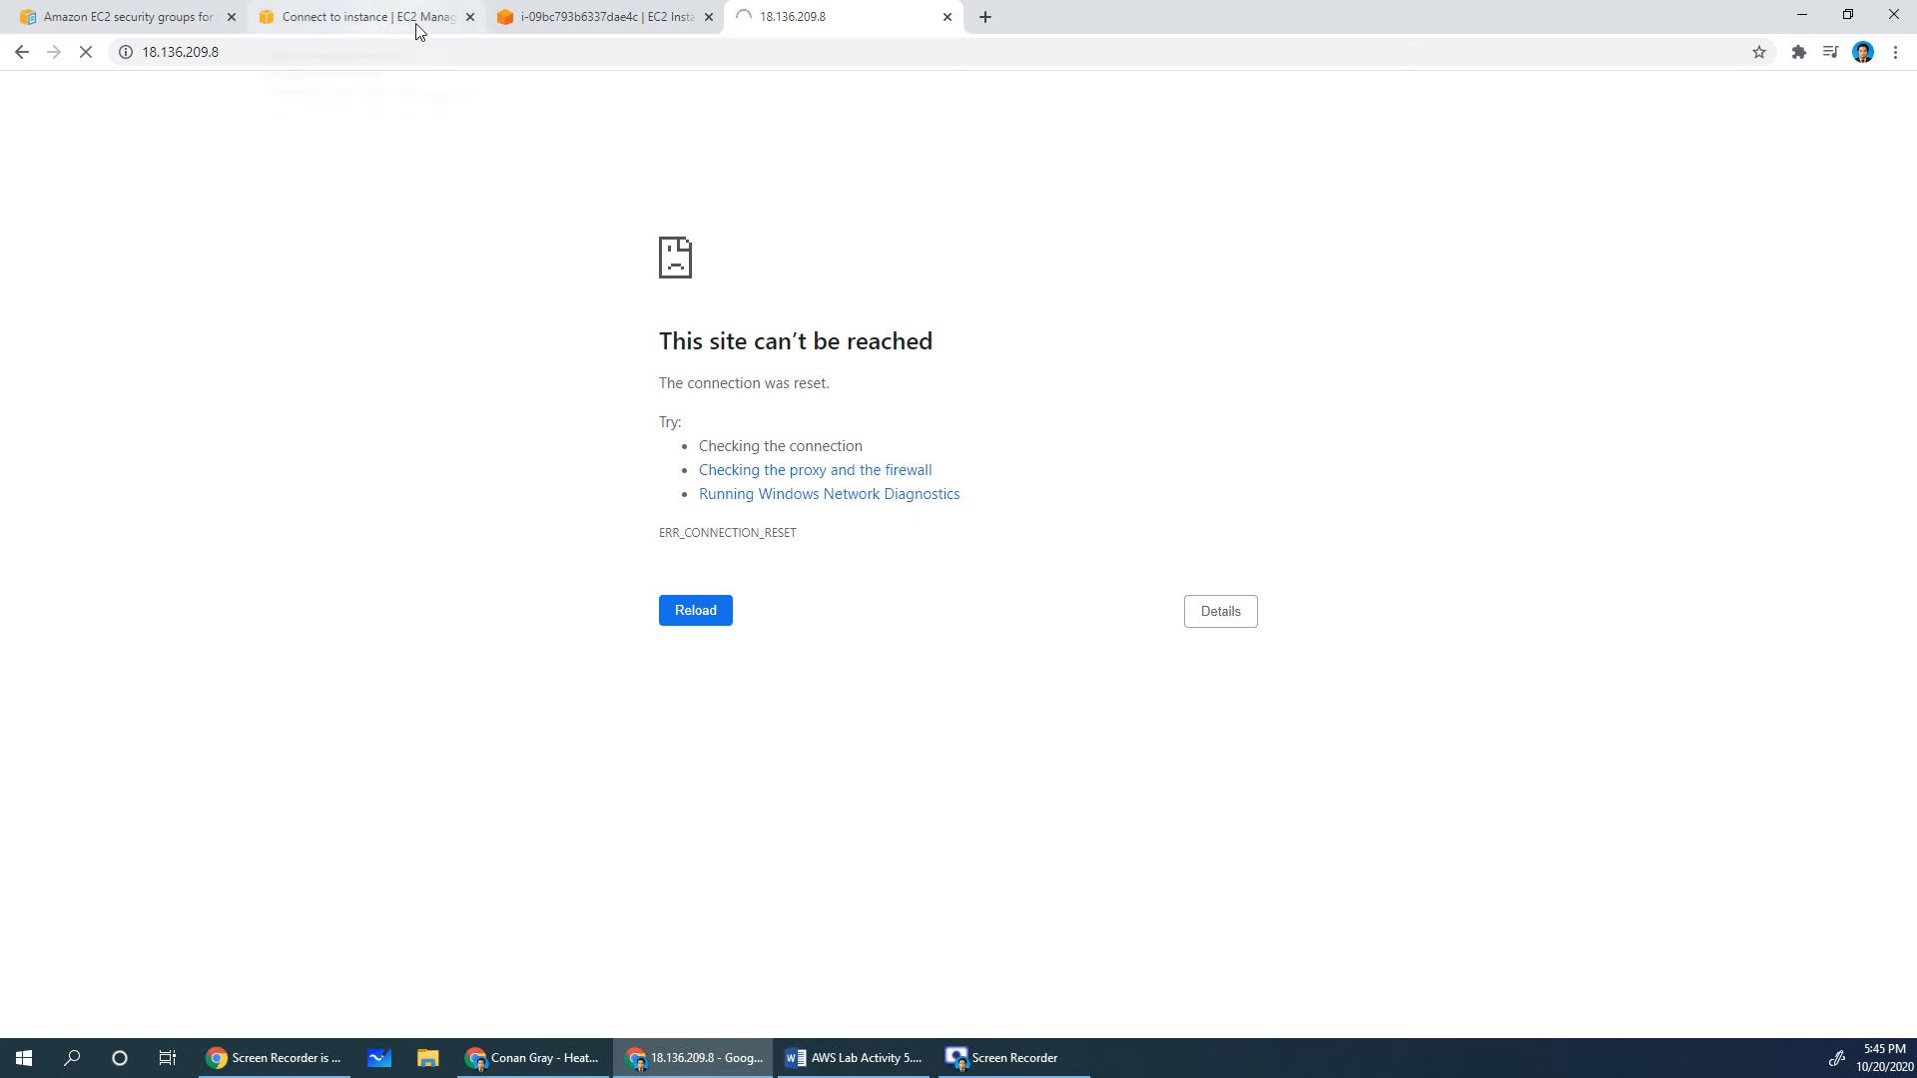
{"action": "left_click", "coordinate": [354, 20]}
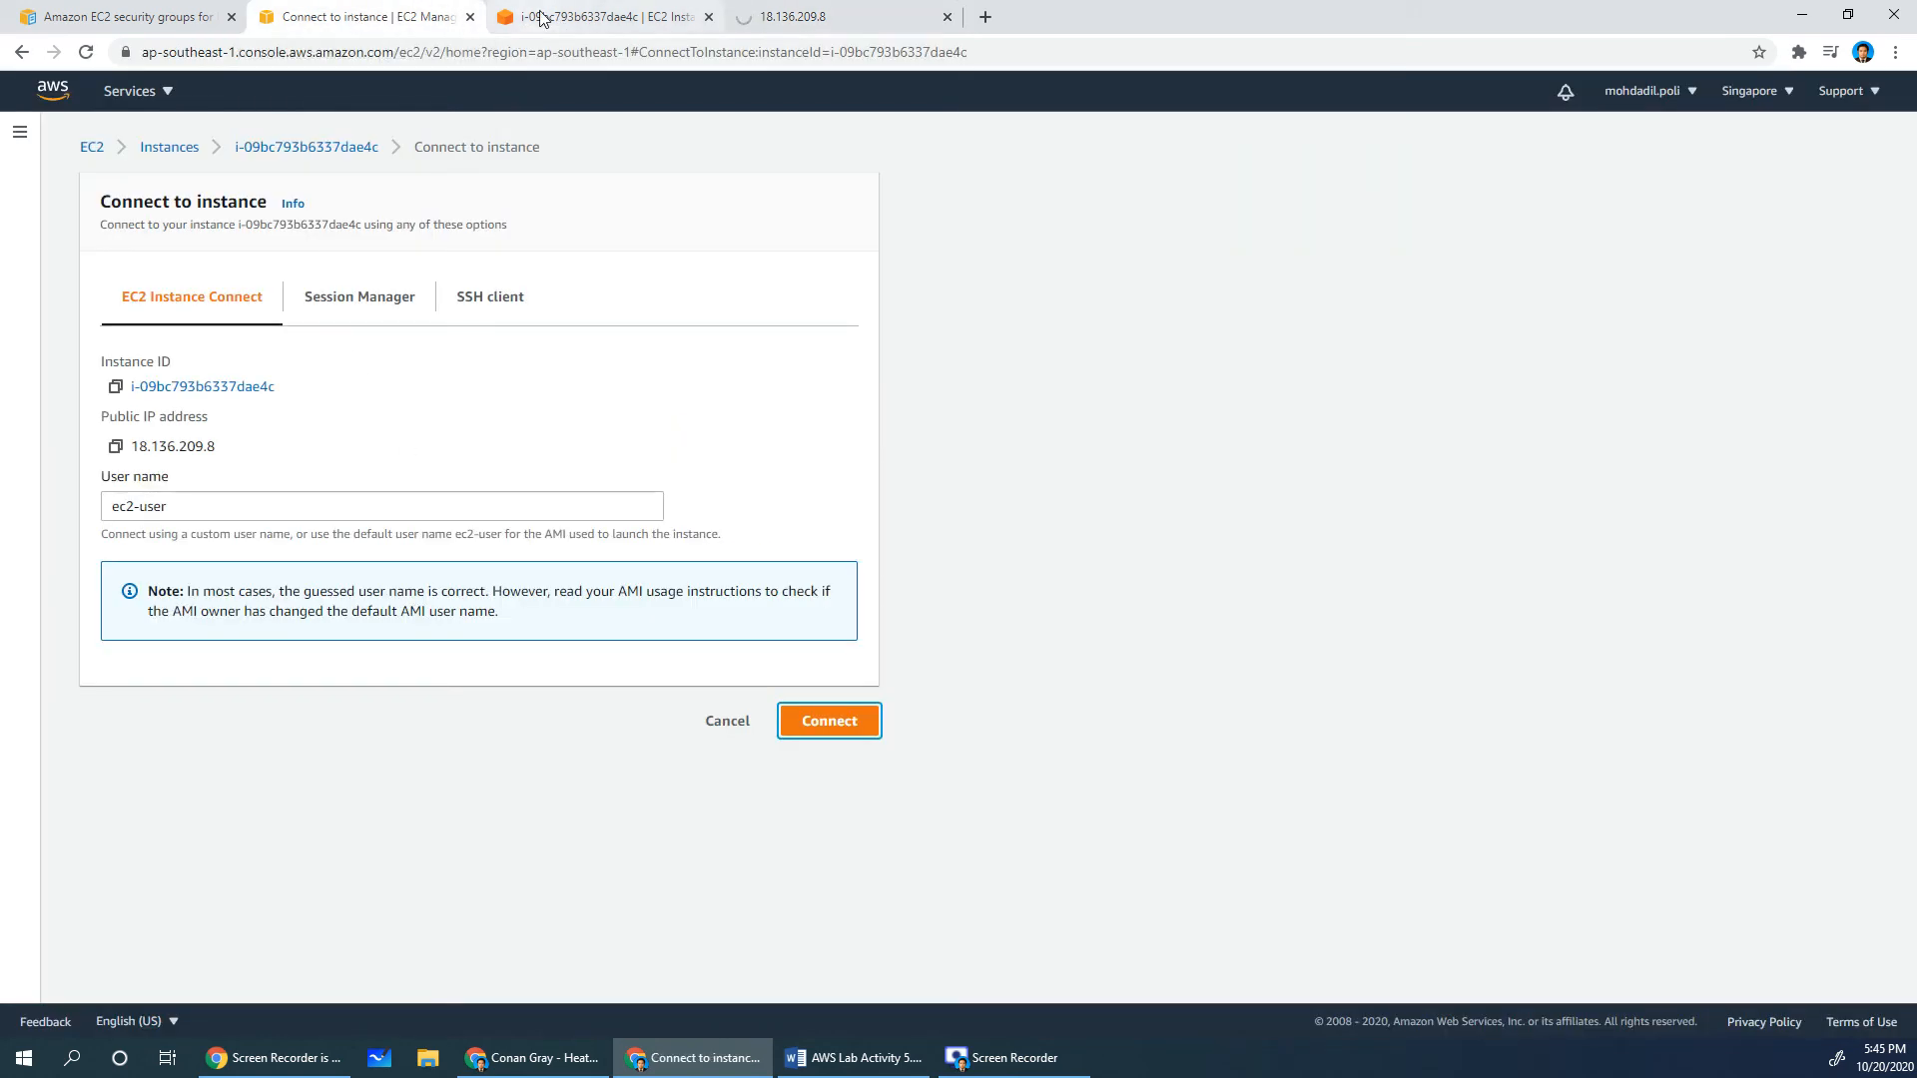
Open the inbound rules of the Web-SG security group for editing
{"action": "left_click", "coordinate": [126, 20]}
{"action": "left_click", "coordinate": [382, 20]}
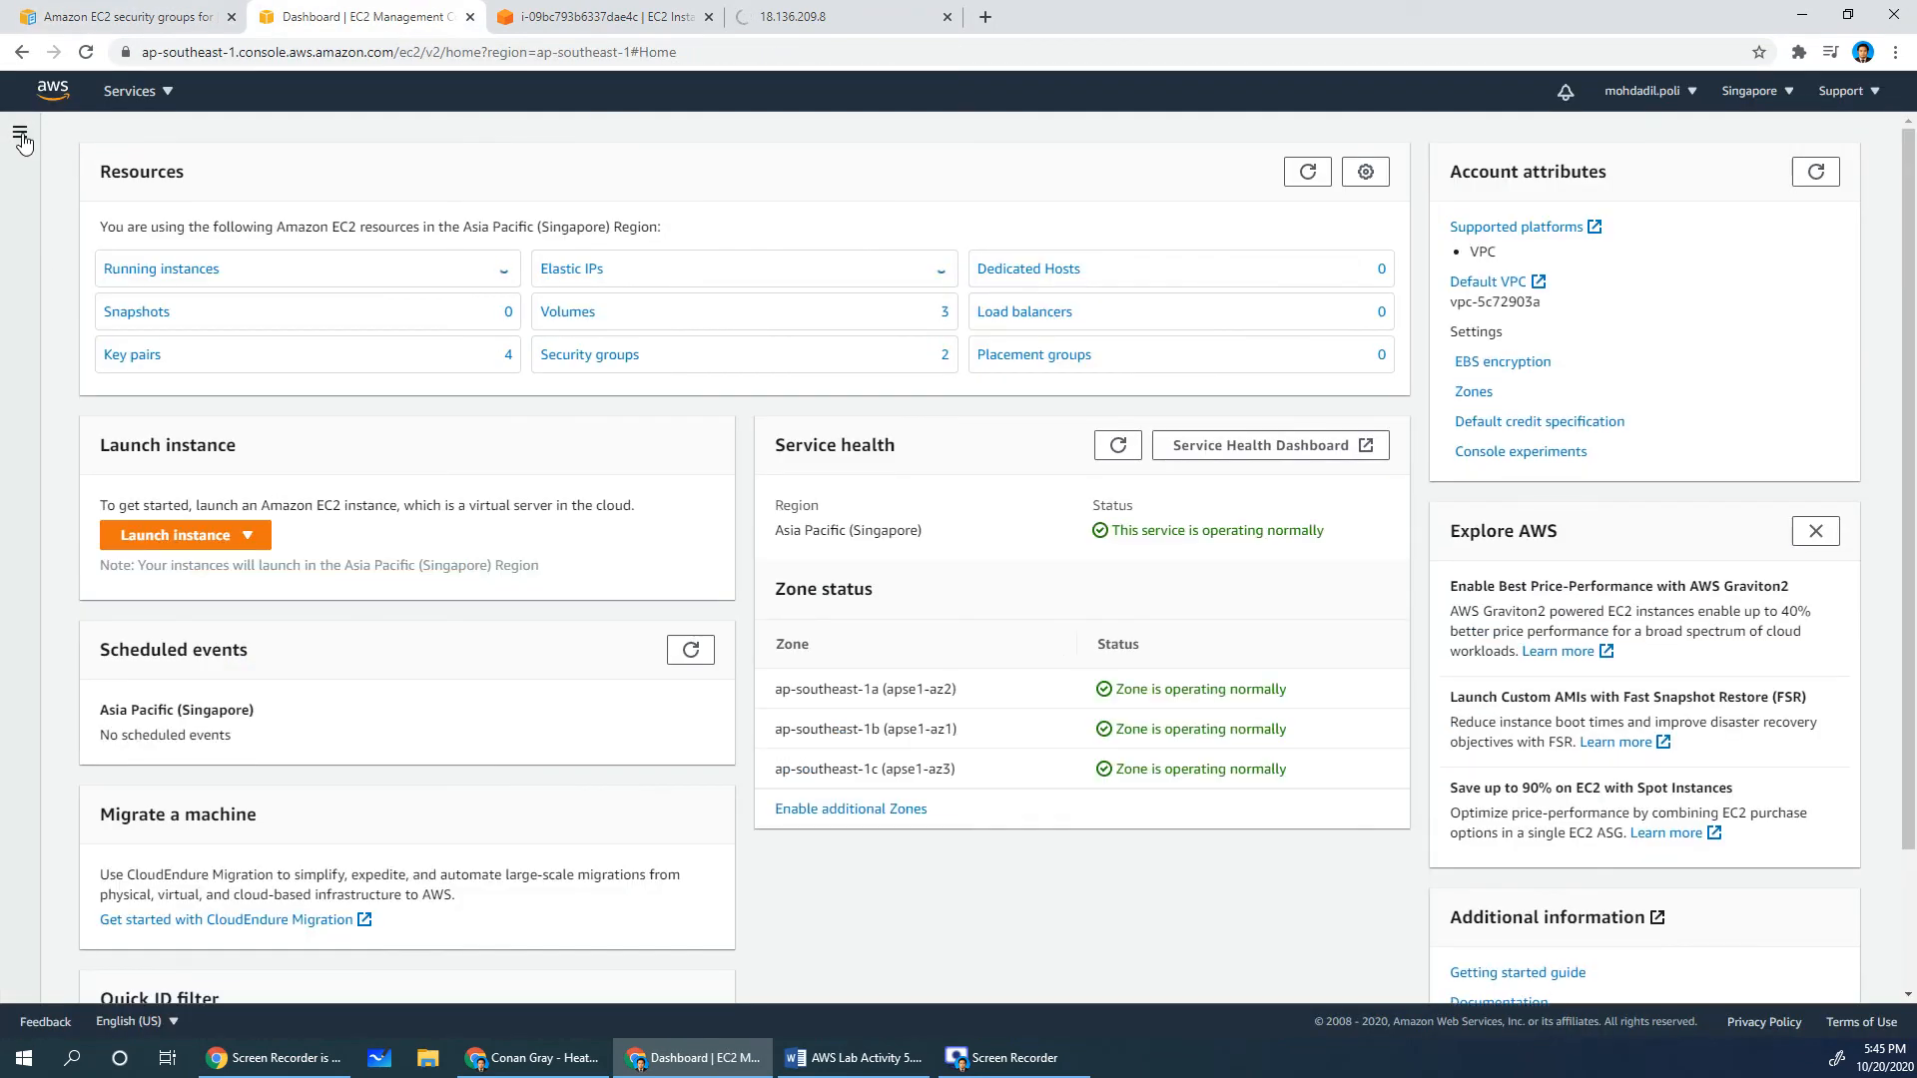
{"action": "left_click", "coordinate": [21, 137]}
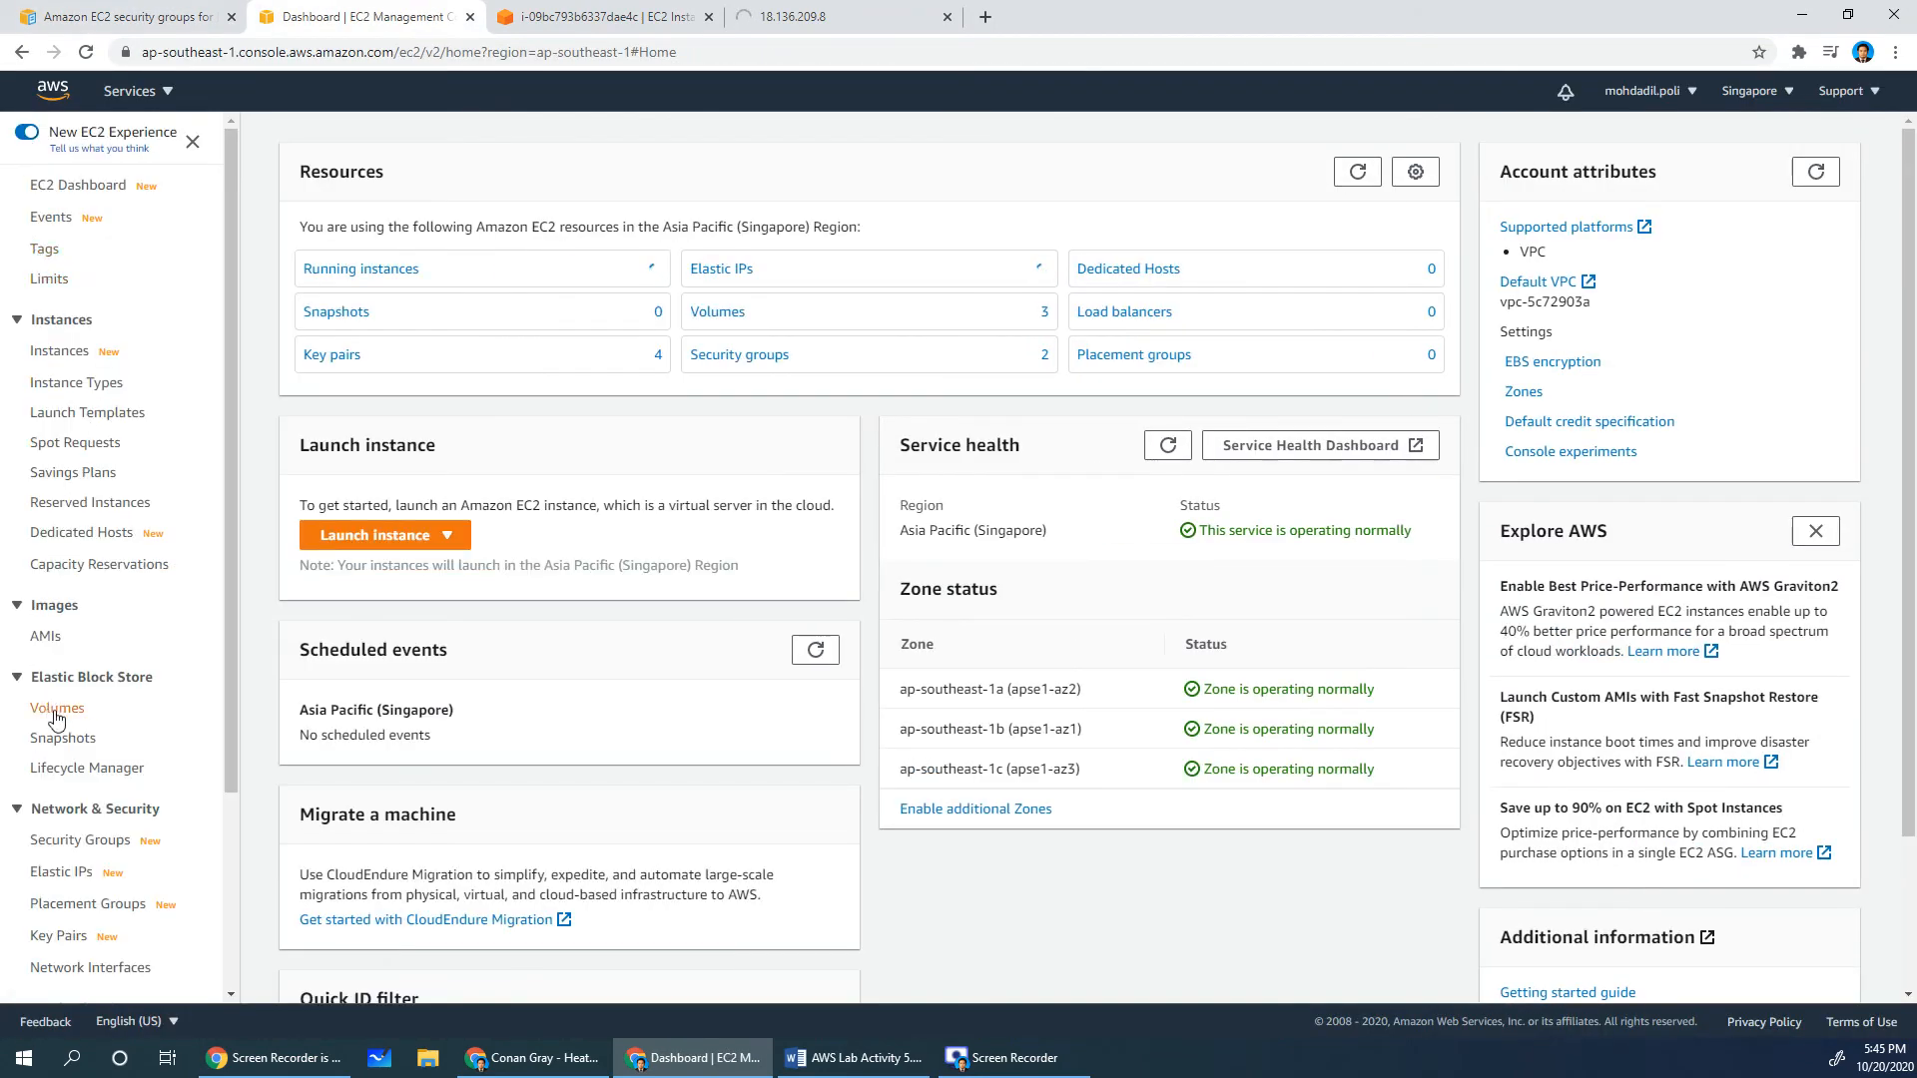
{"action": "left_click", "coordinate": [65, 844]}
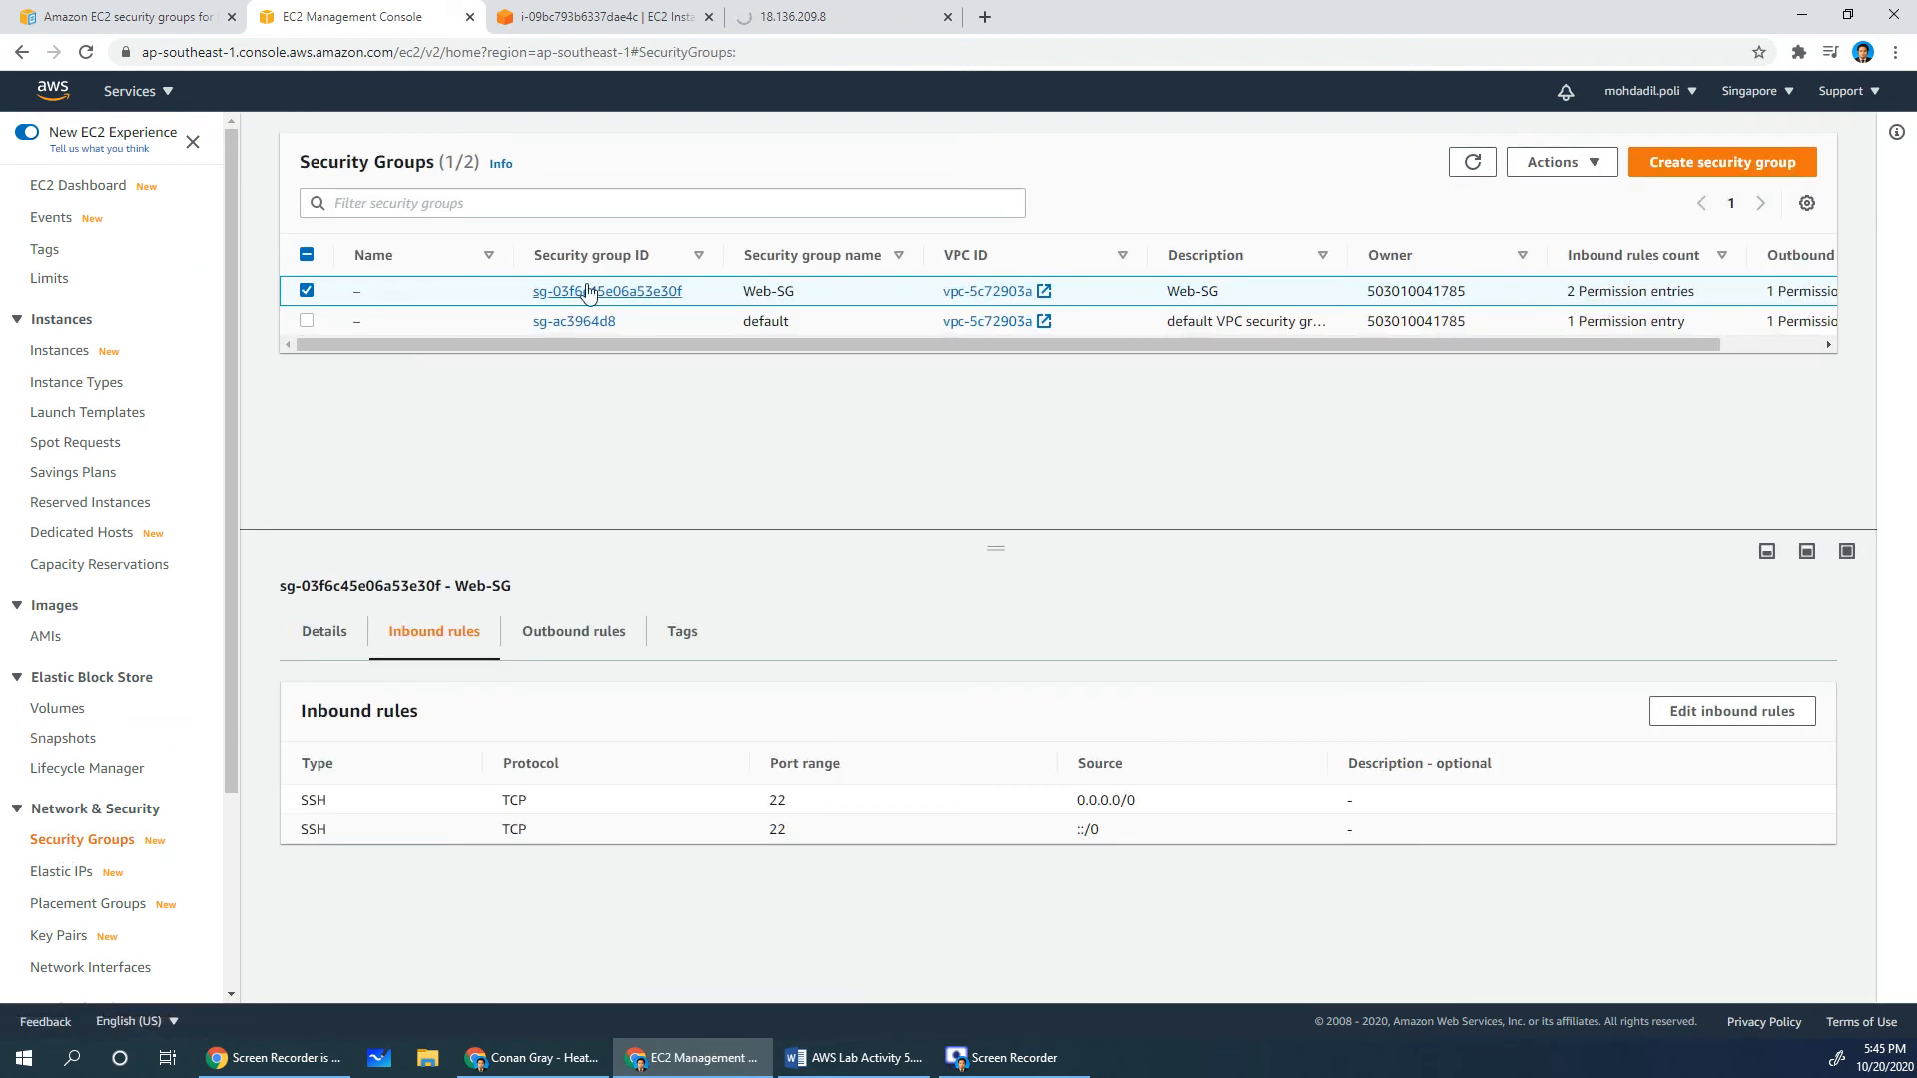
{"action": "right_click", "coordinate": [757, 298]}
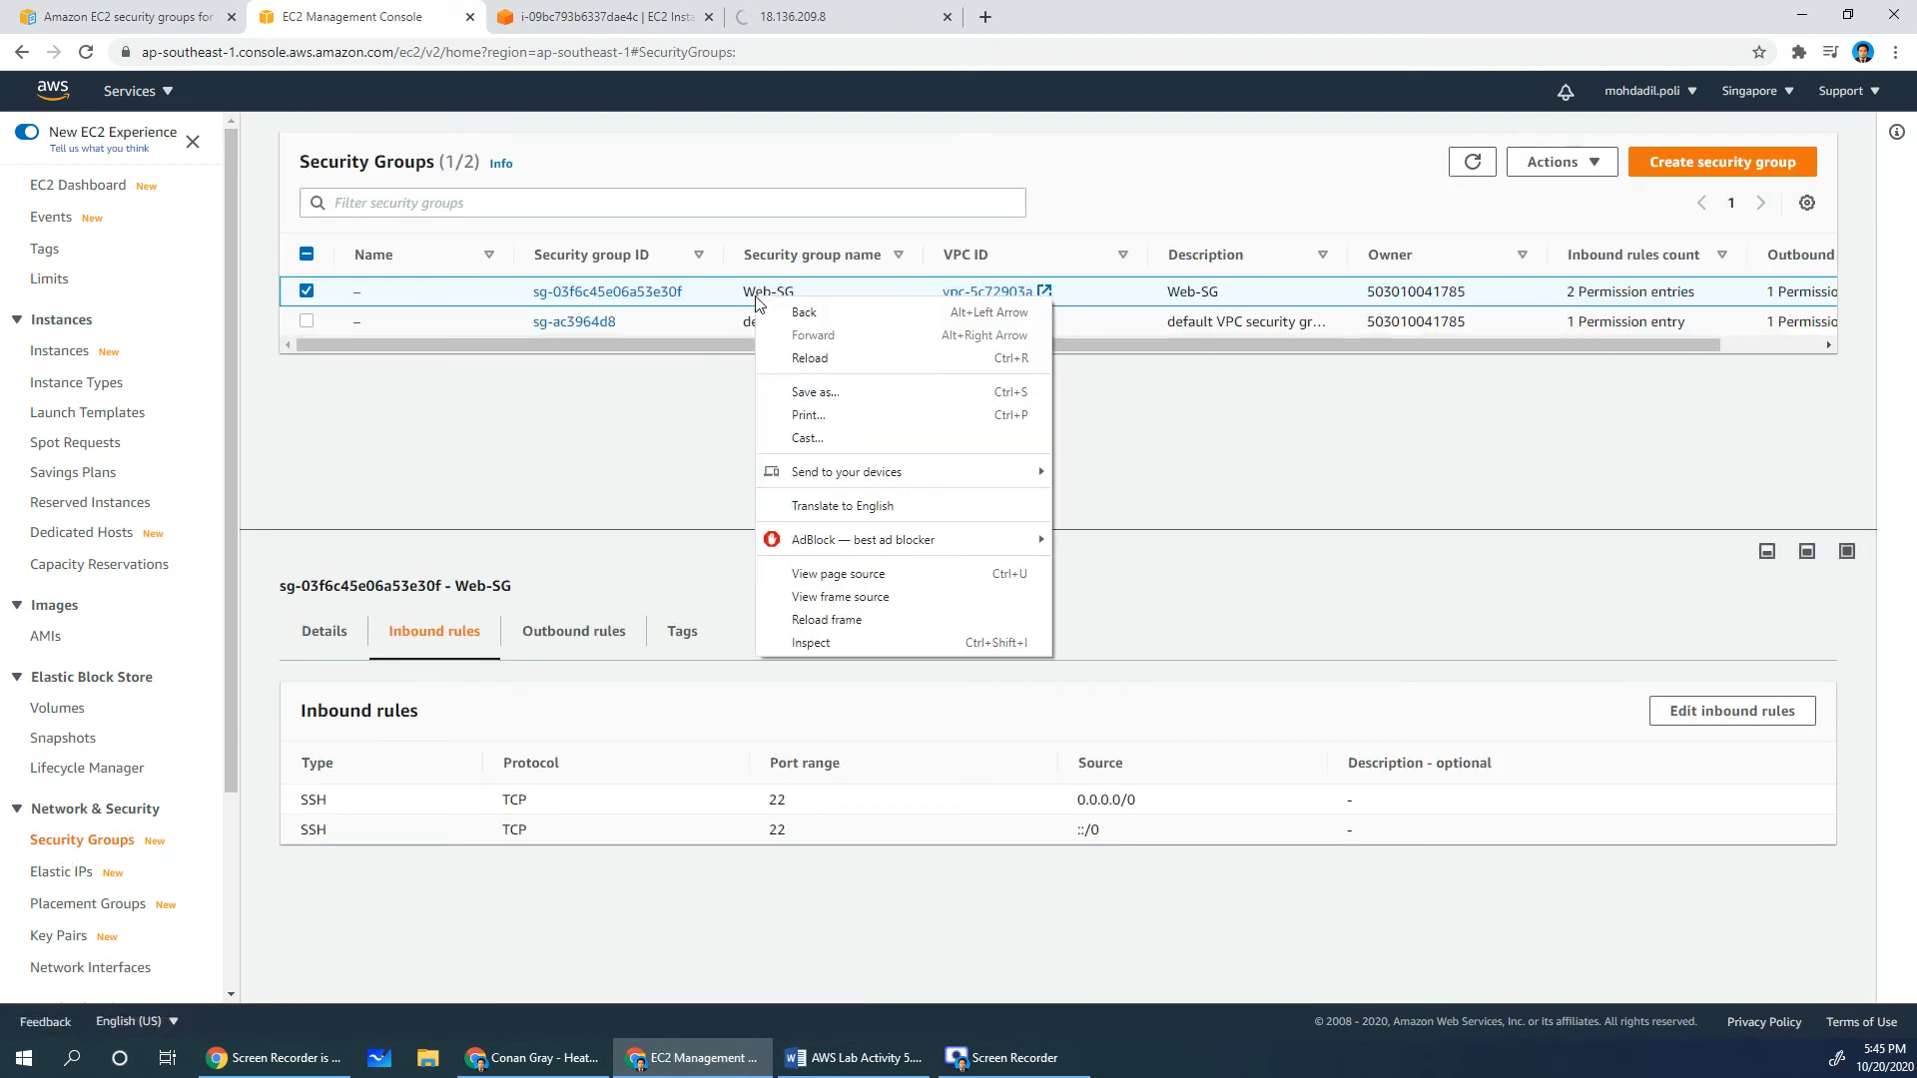
{"action": "left_click", "coordinate": [380, 296]}
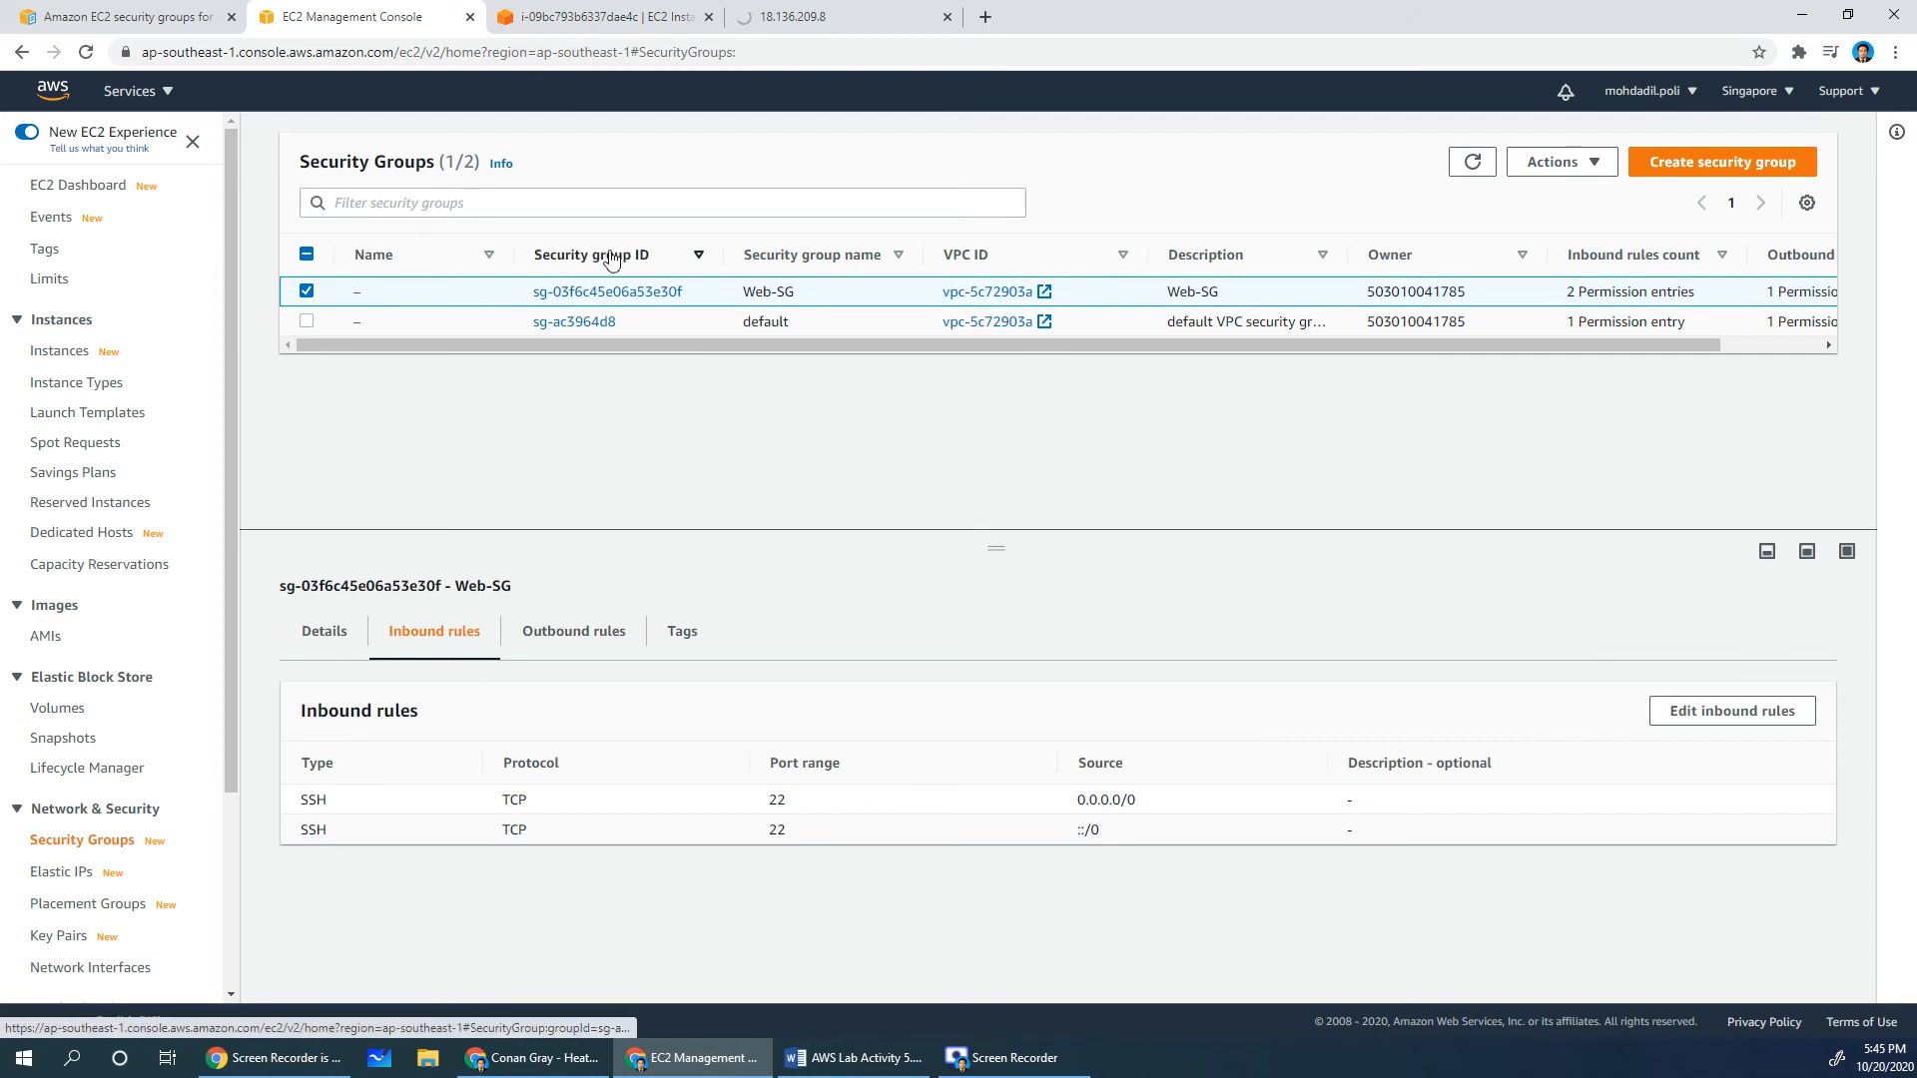
{"action": "left_click", "coordinate": [1732, 715]}
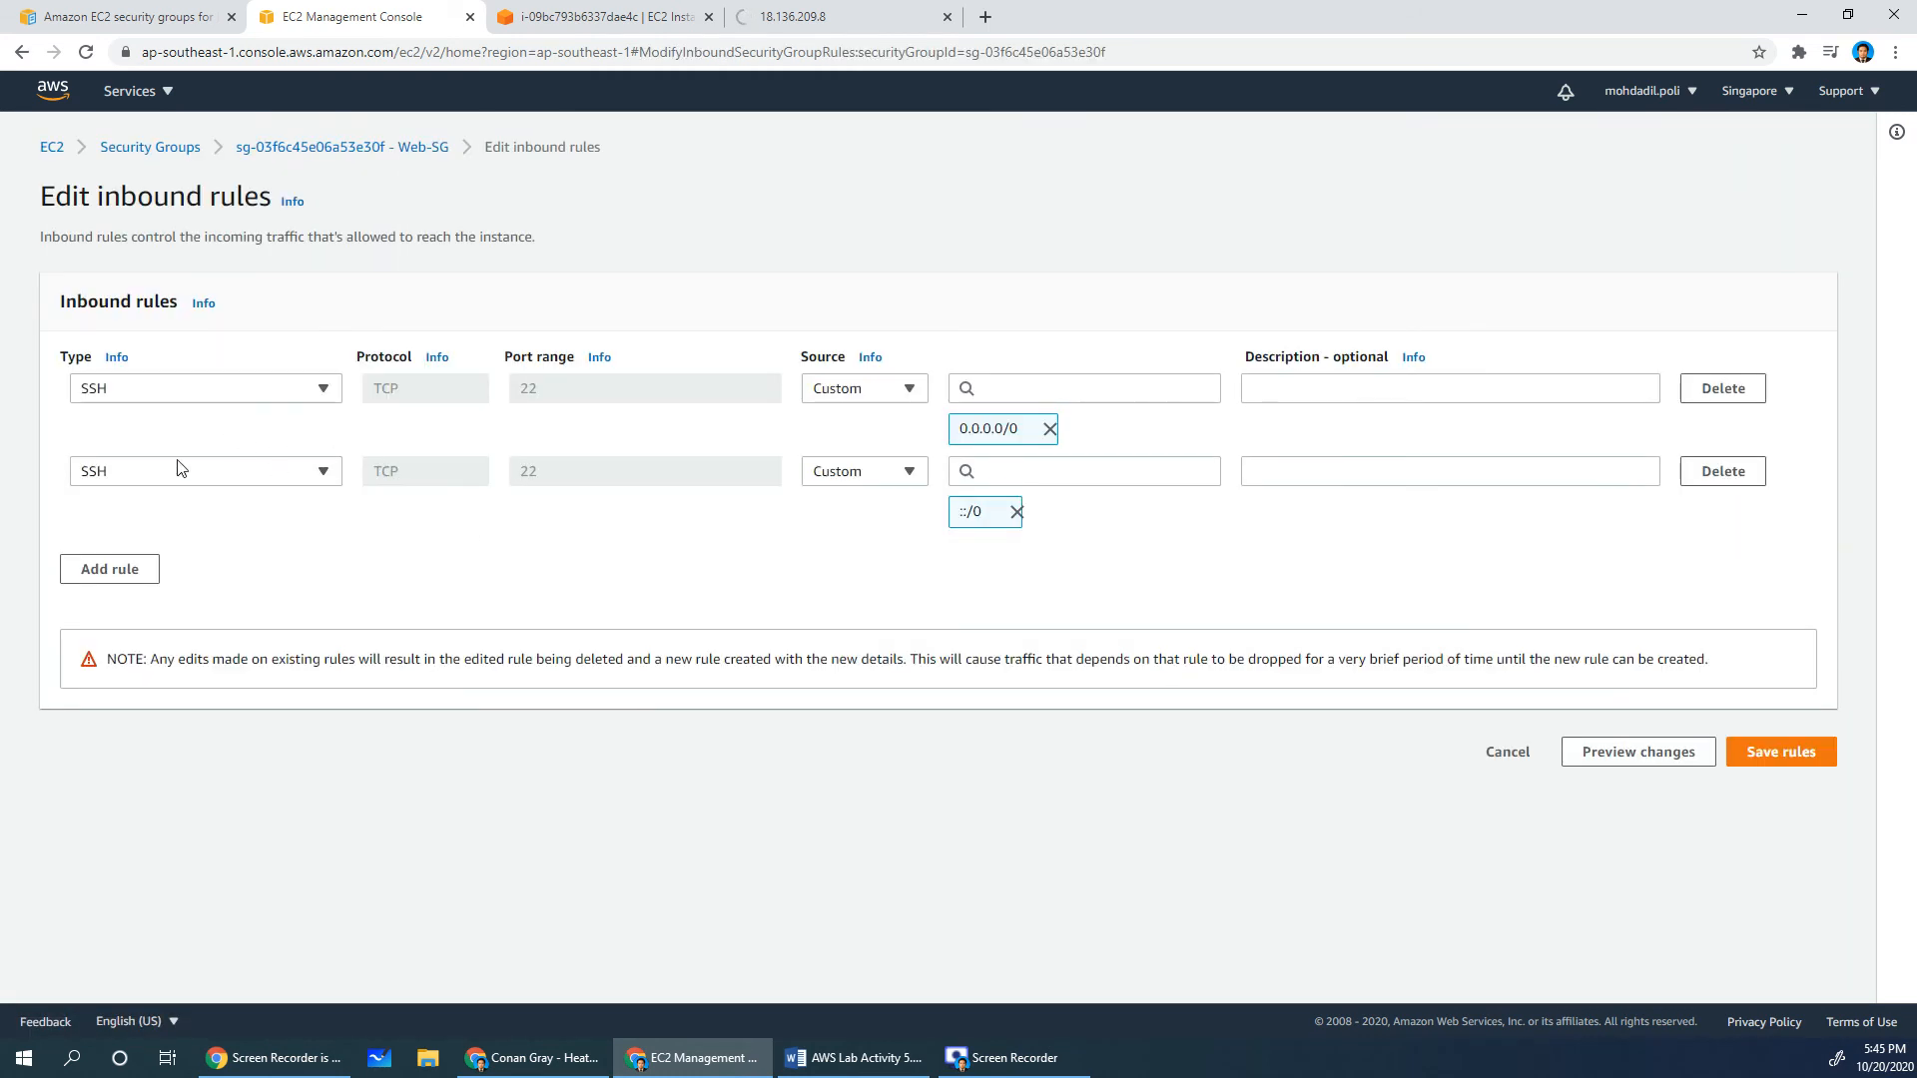
Add an inbound rule of type HTTP with its source set to Anywhere
{"action": "left_click", "coordinate": [107, 571]}
{"action": "left_click", "coordinate": [140, 554]}
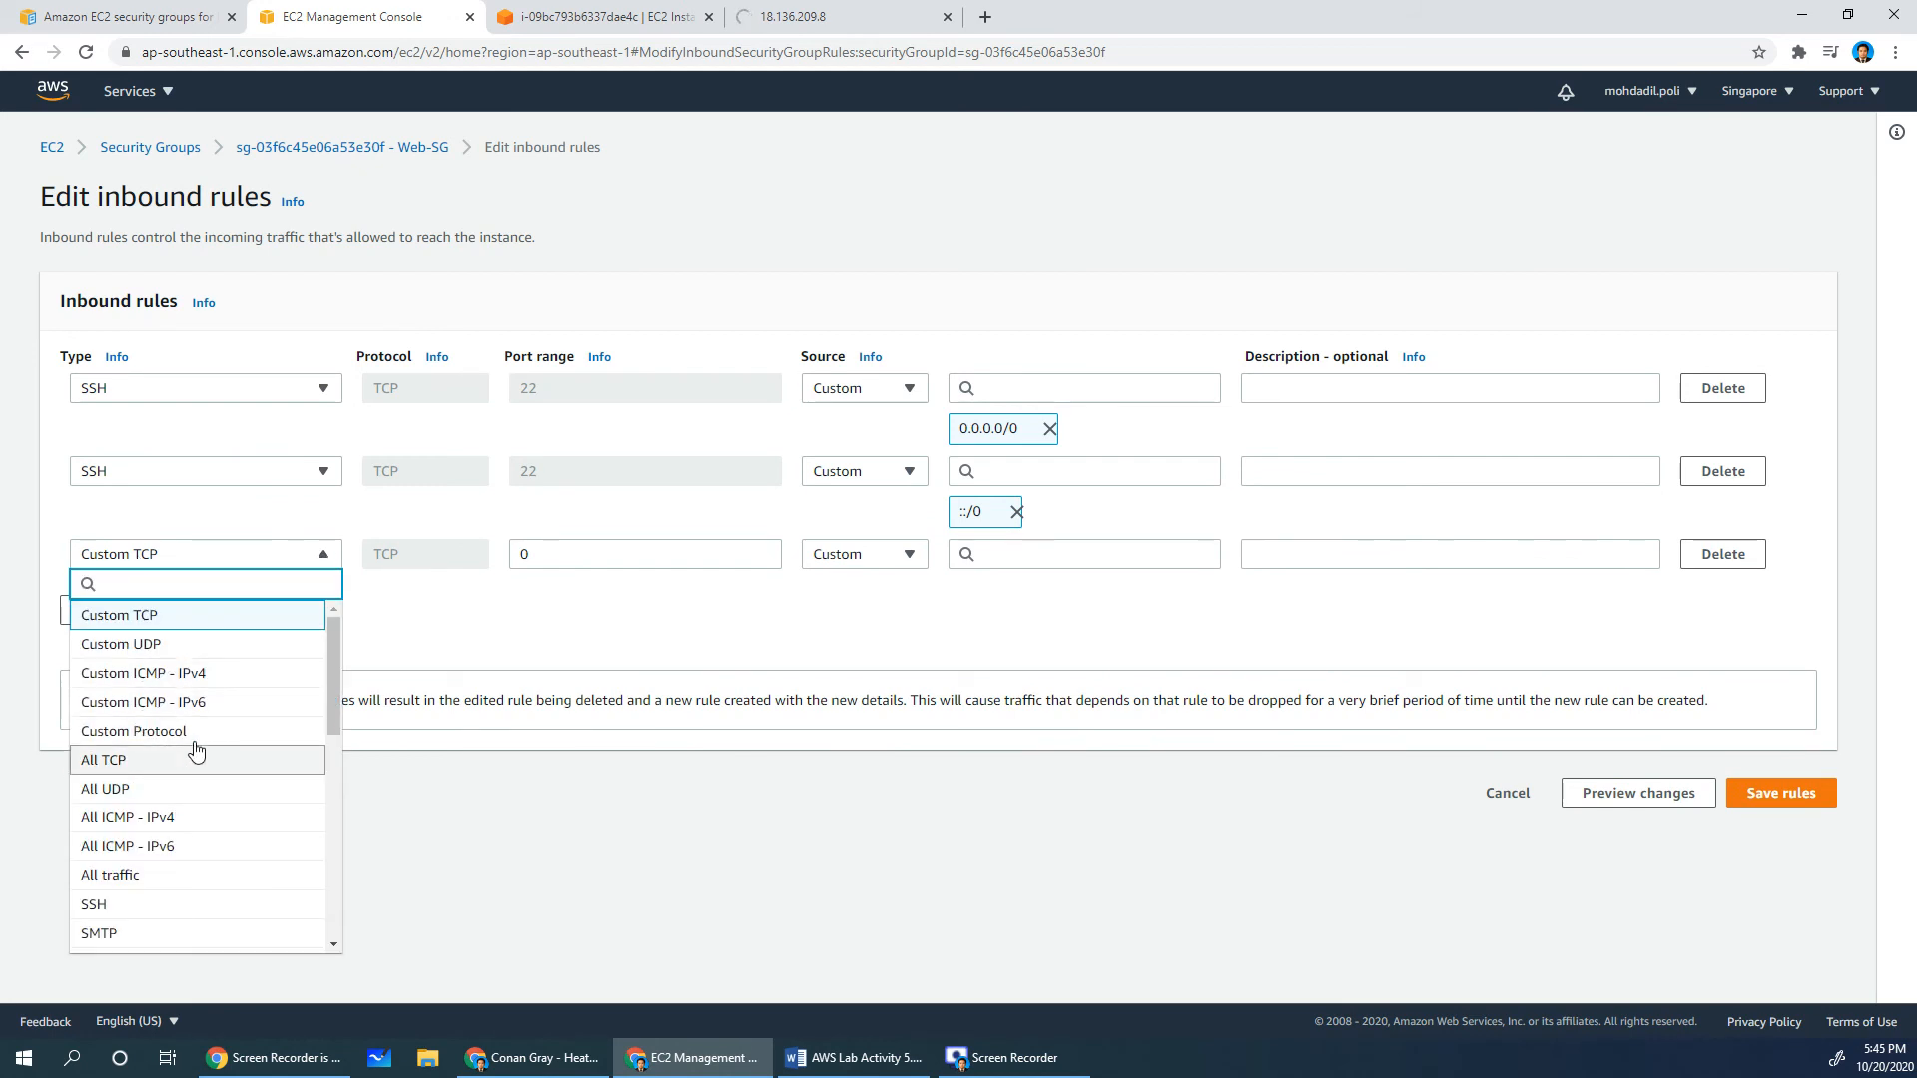
{"action": "scroll", "coordinate": [185, 779], "scroll_direction": "down", "scroll_amount": 3}
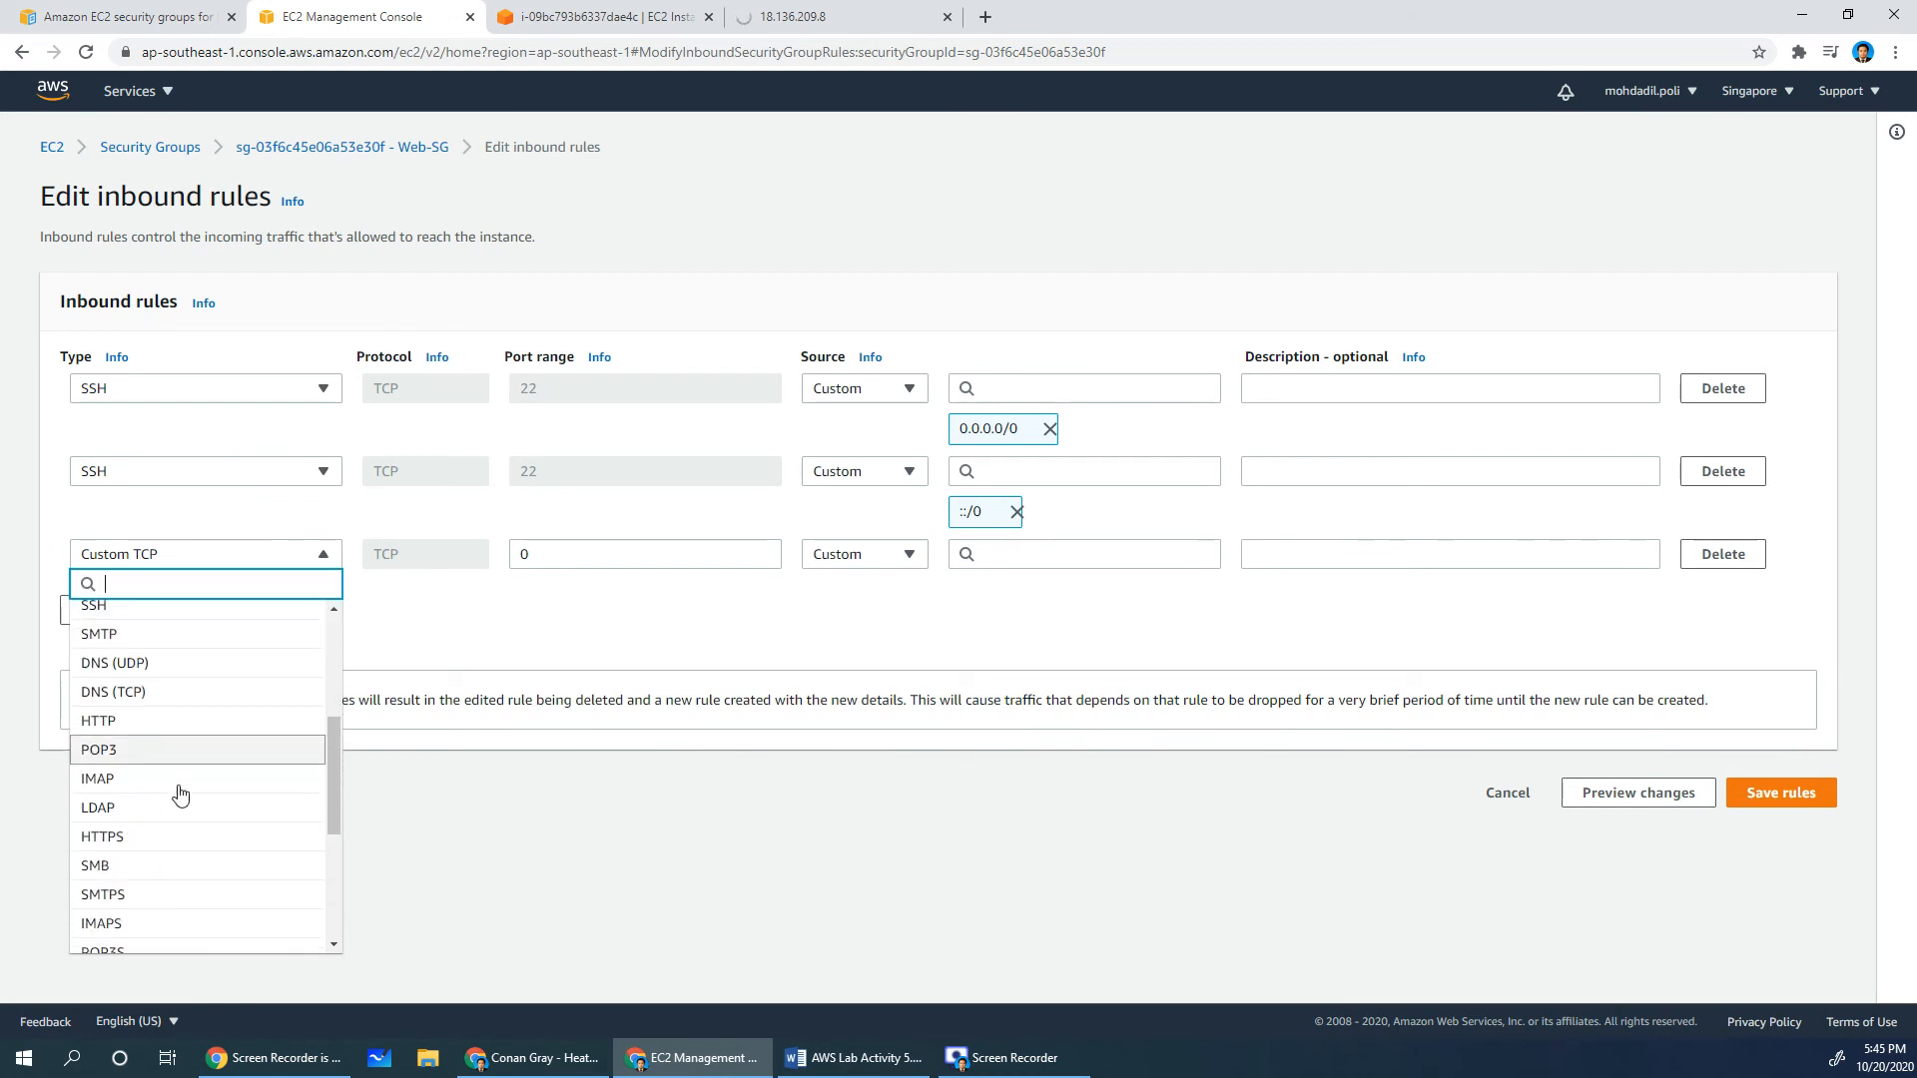
{"action": "left_click", "coordinate": [126, 734]}
{"action": "left_click_drag", "start_coordinate": [527, 557], "coordinate": [566, 564]}
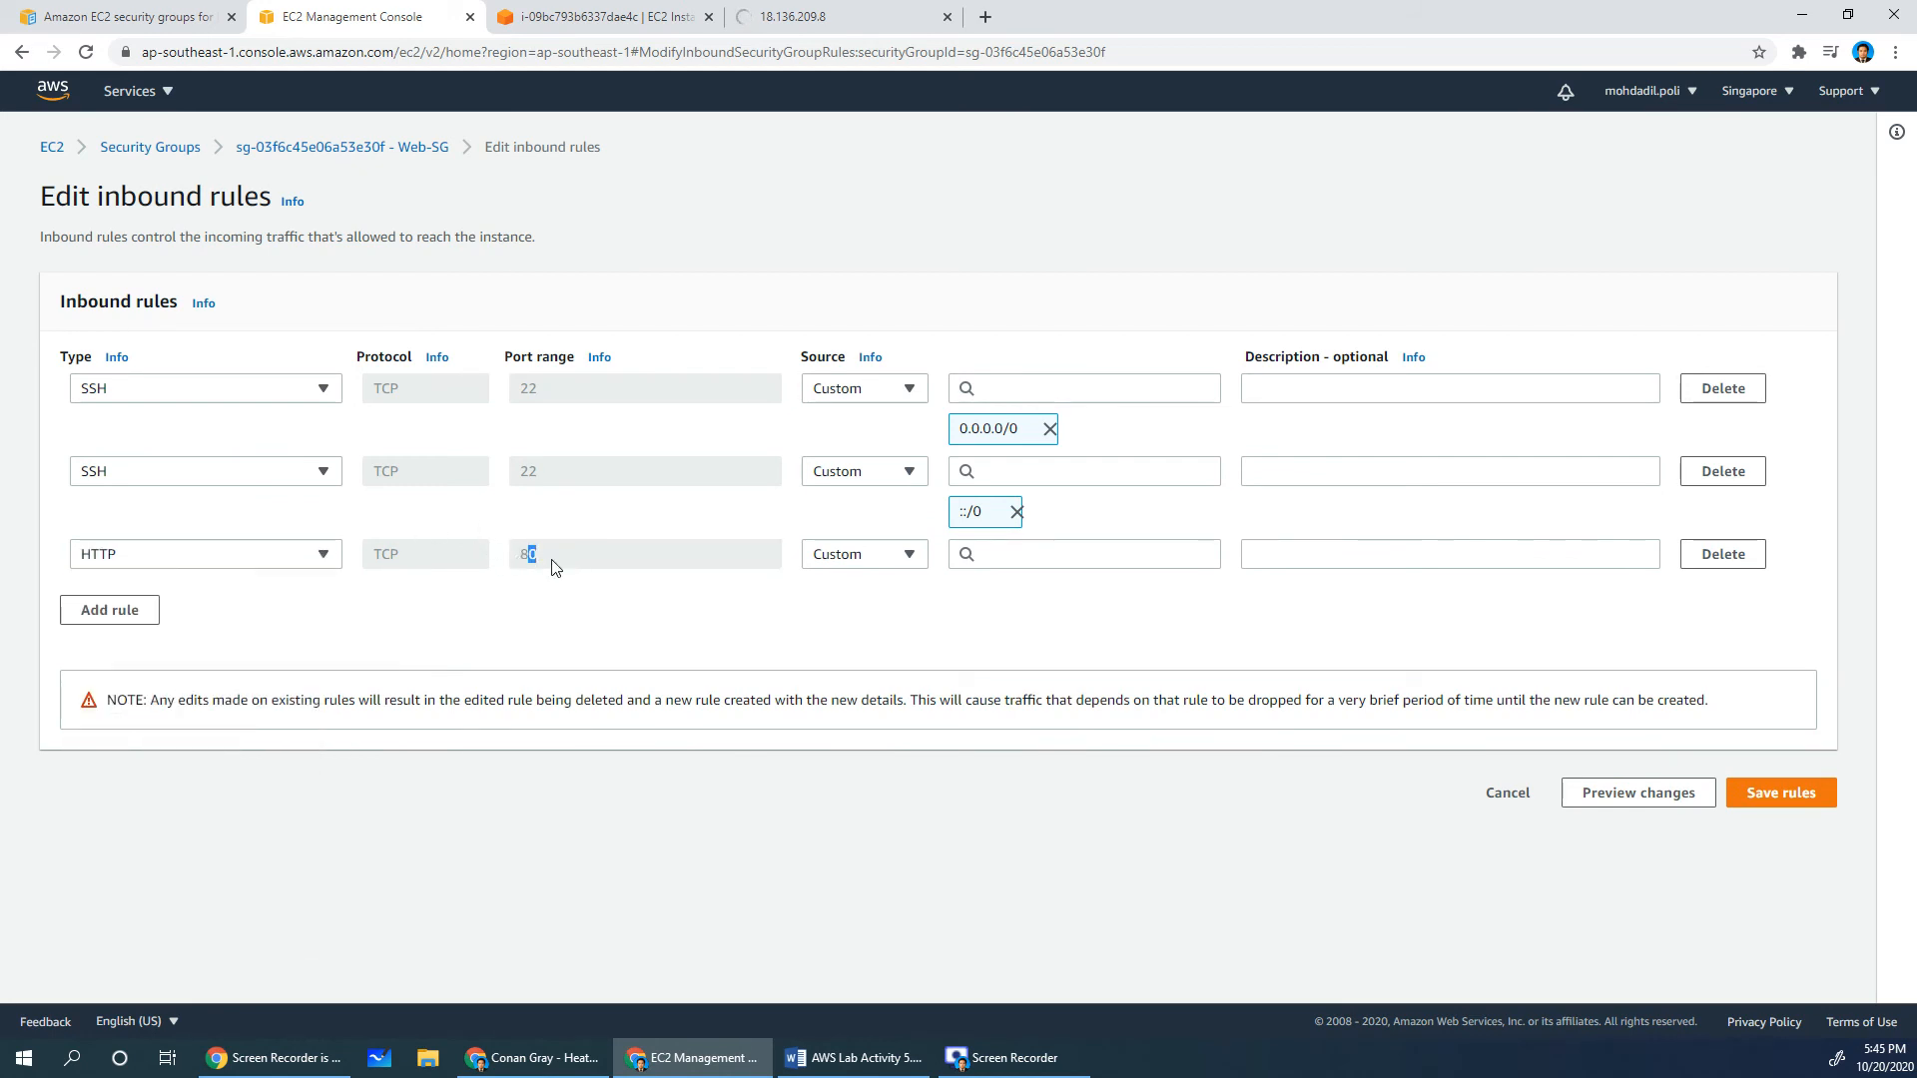
{"action": "left_click", "coordinate": [864, 565]}
{"action": "left_click", "coordinate": [845, 615]}
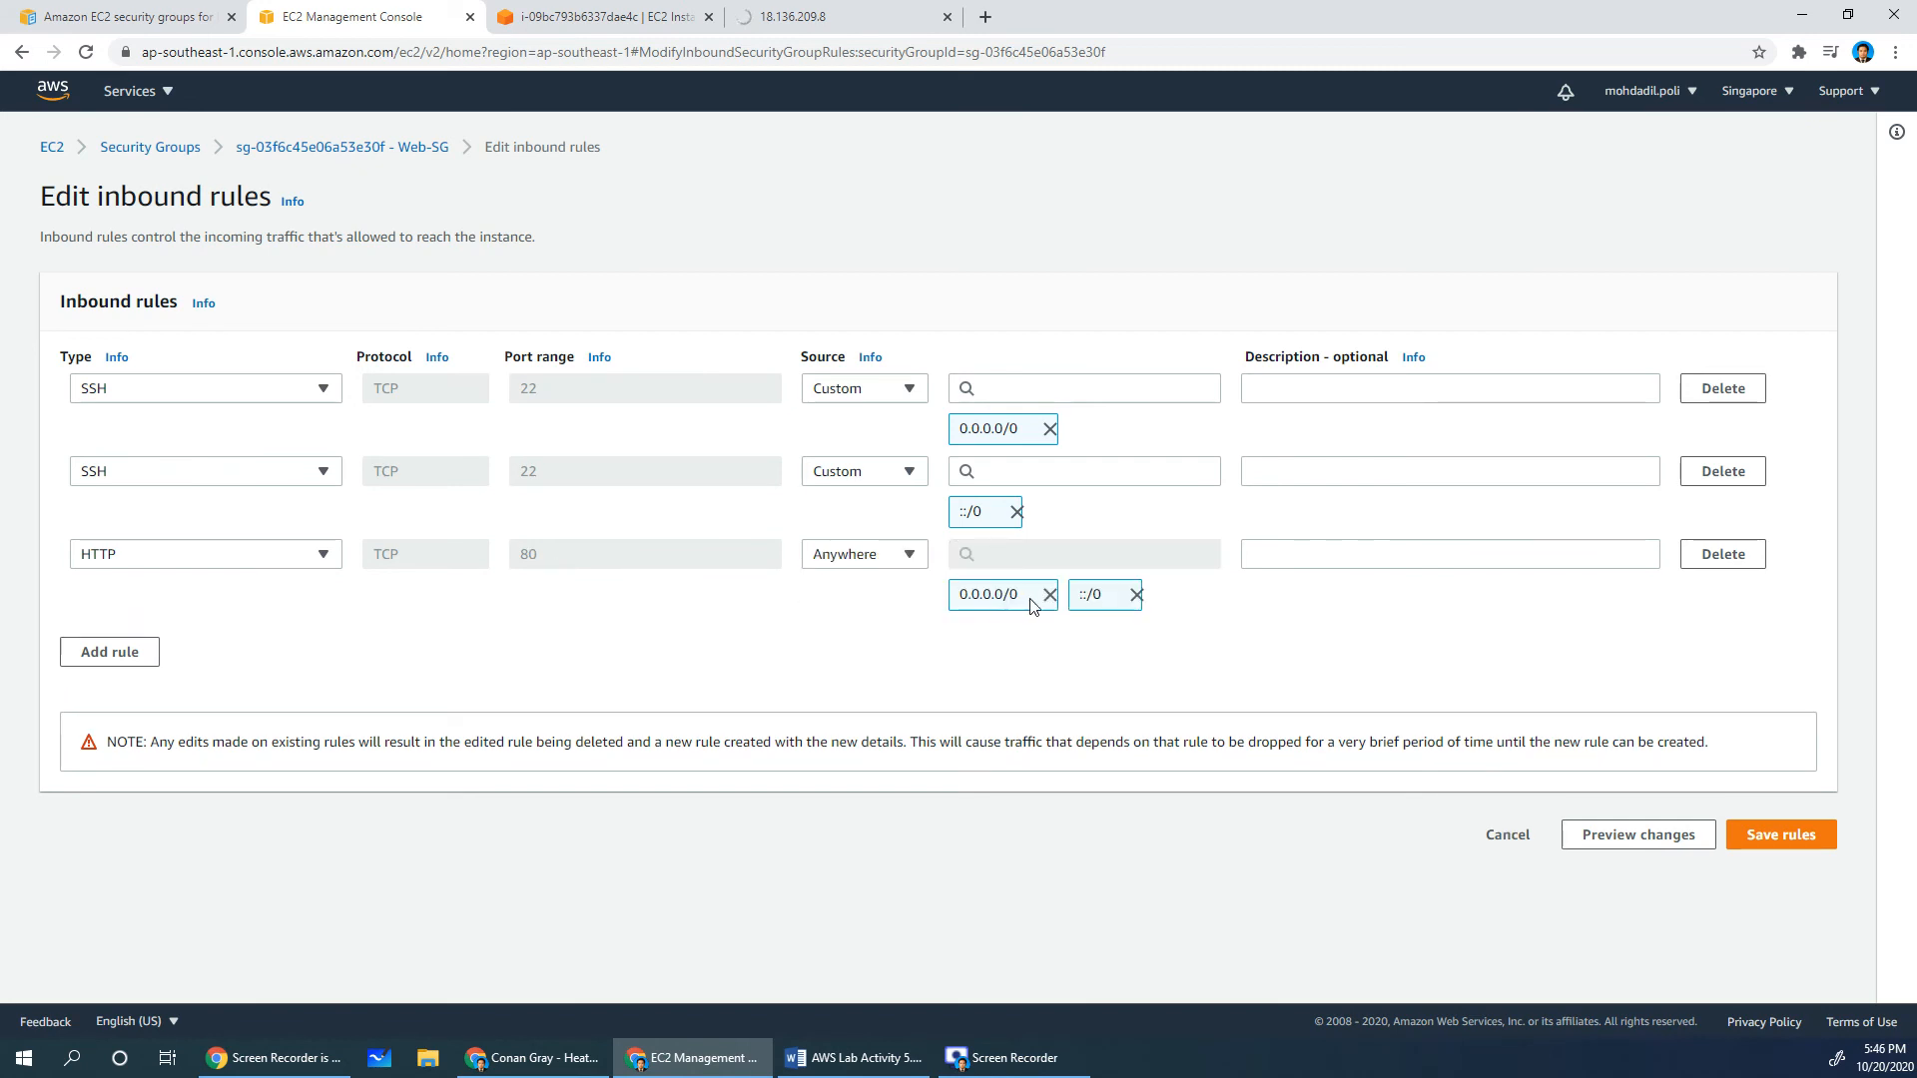
Save the Web-SG inbound rules and reload the 18.136.209.8 page to test web access
{"action": "left_click", "coordinate": [1786, 837]}
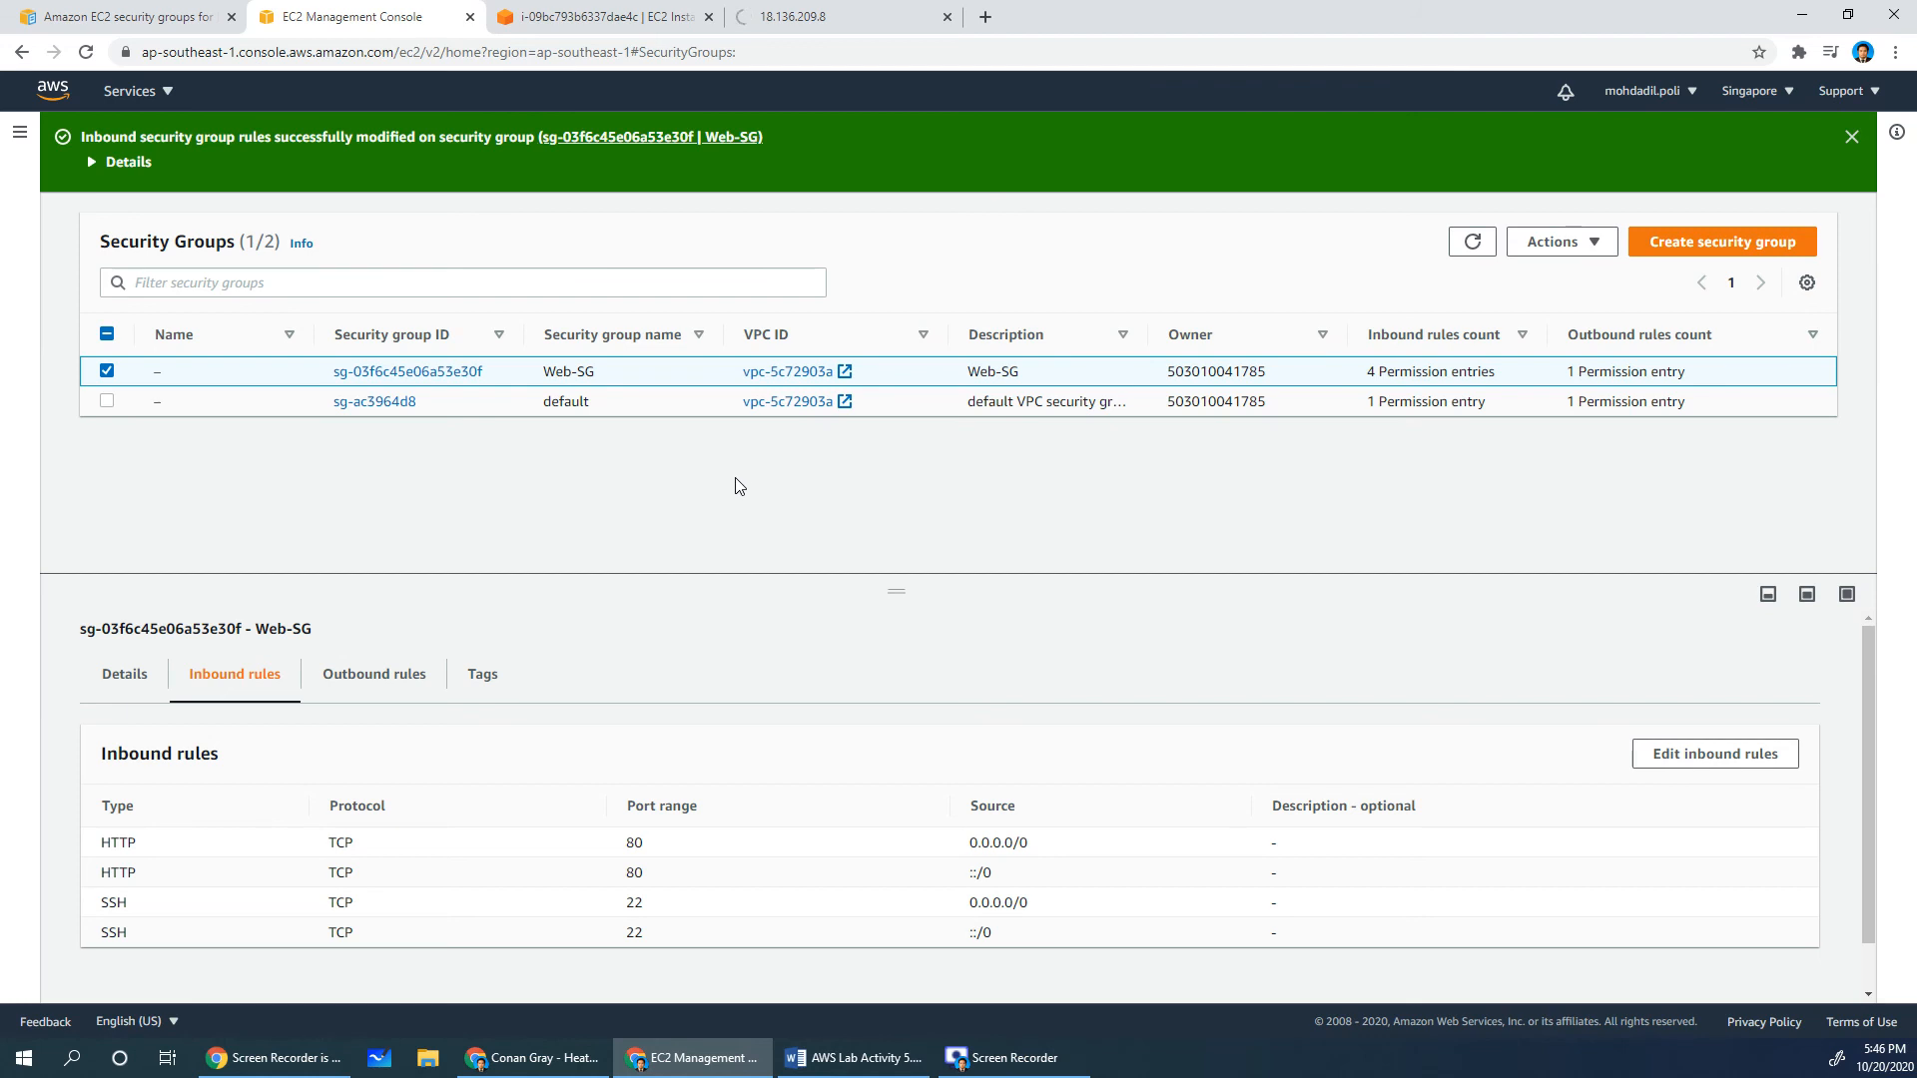
{"action": "left_click", "coordinate": [839, 17]}
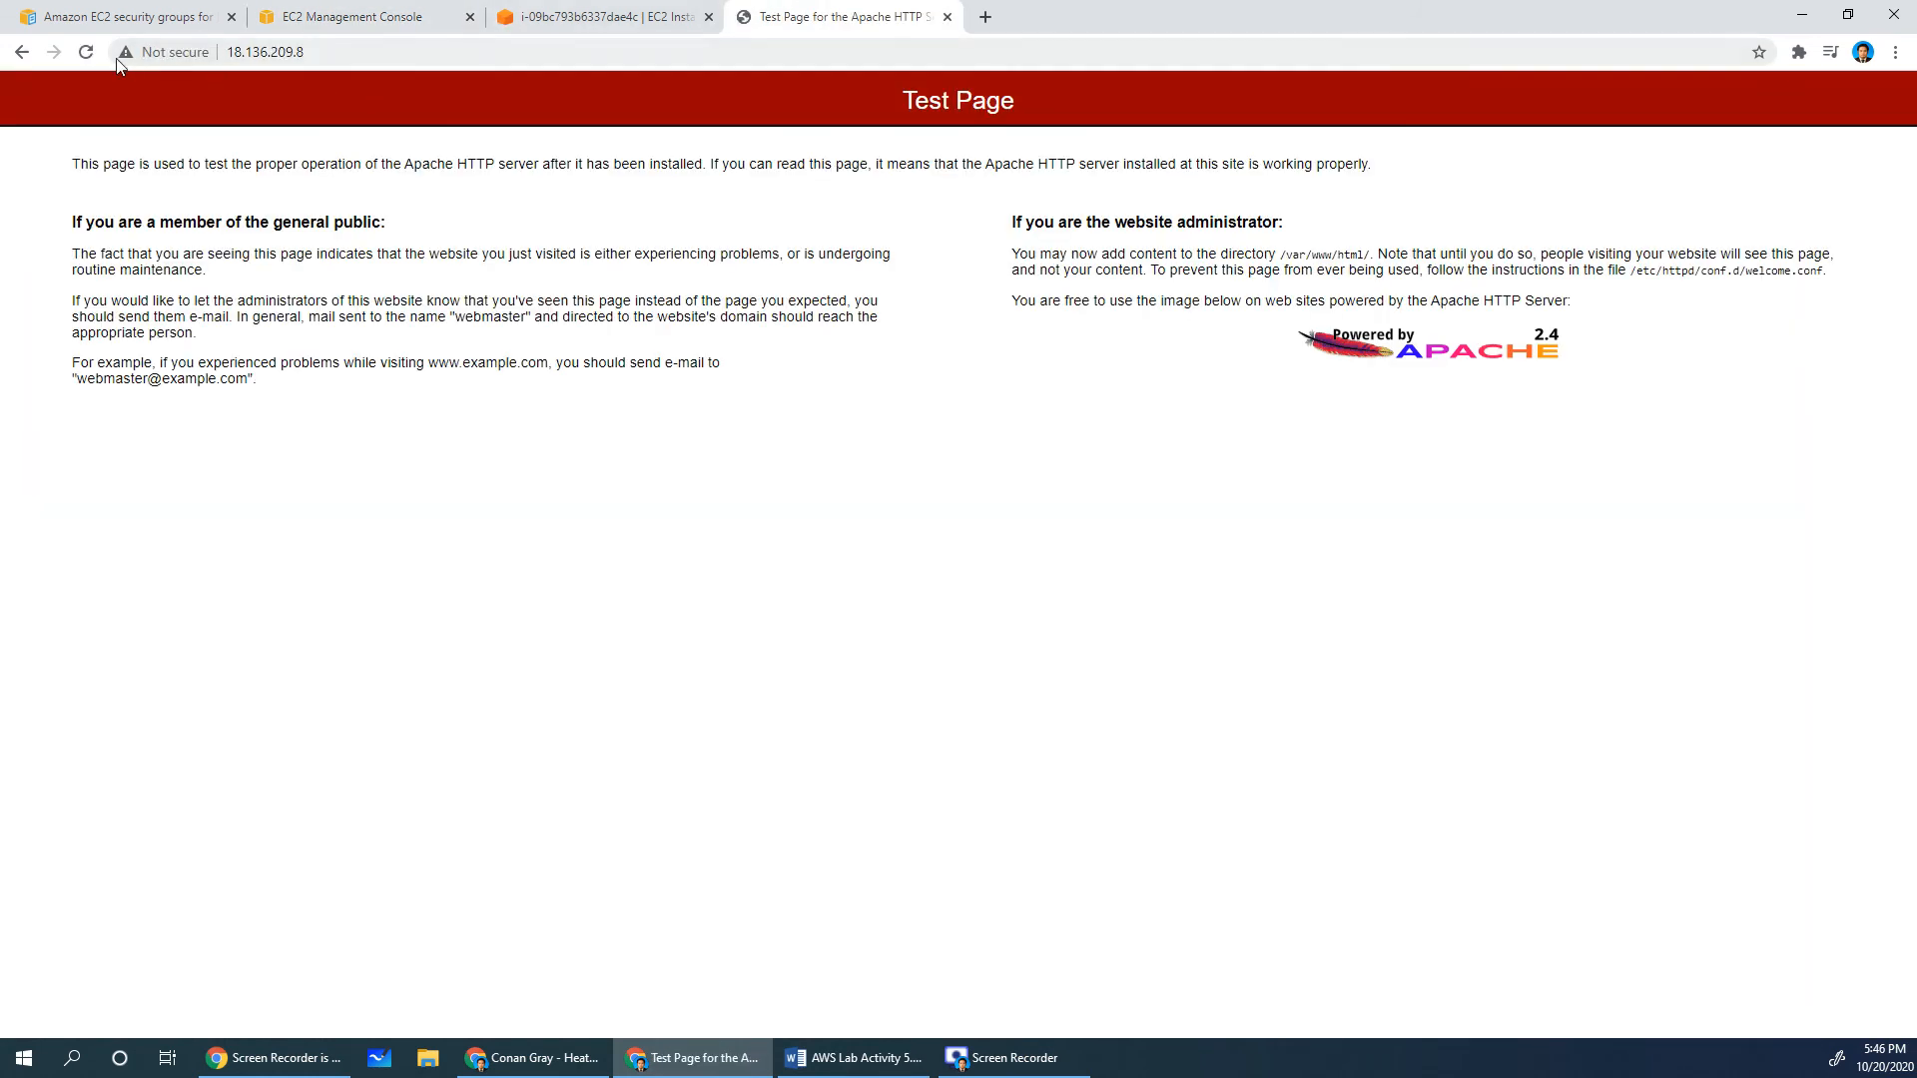
{"action": "left_click", "coordinate": [86, 52]}
Return to the EC2 console and highlight the HTTP entries among the Web-SG inbound rules
{"action": "left_click", "coordinate": [120, 17]}
{"action": "left_click", "coordinate": [359, 17]}
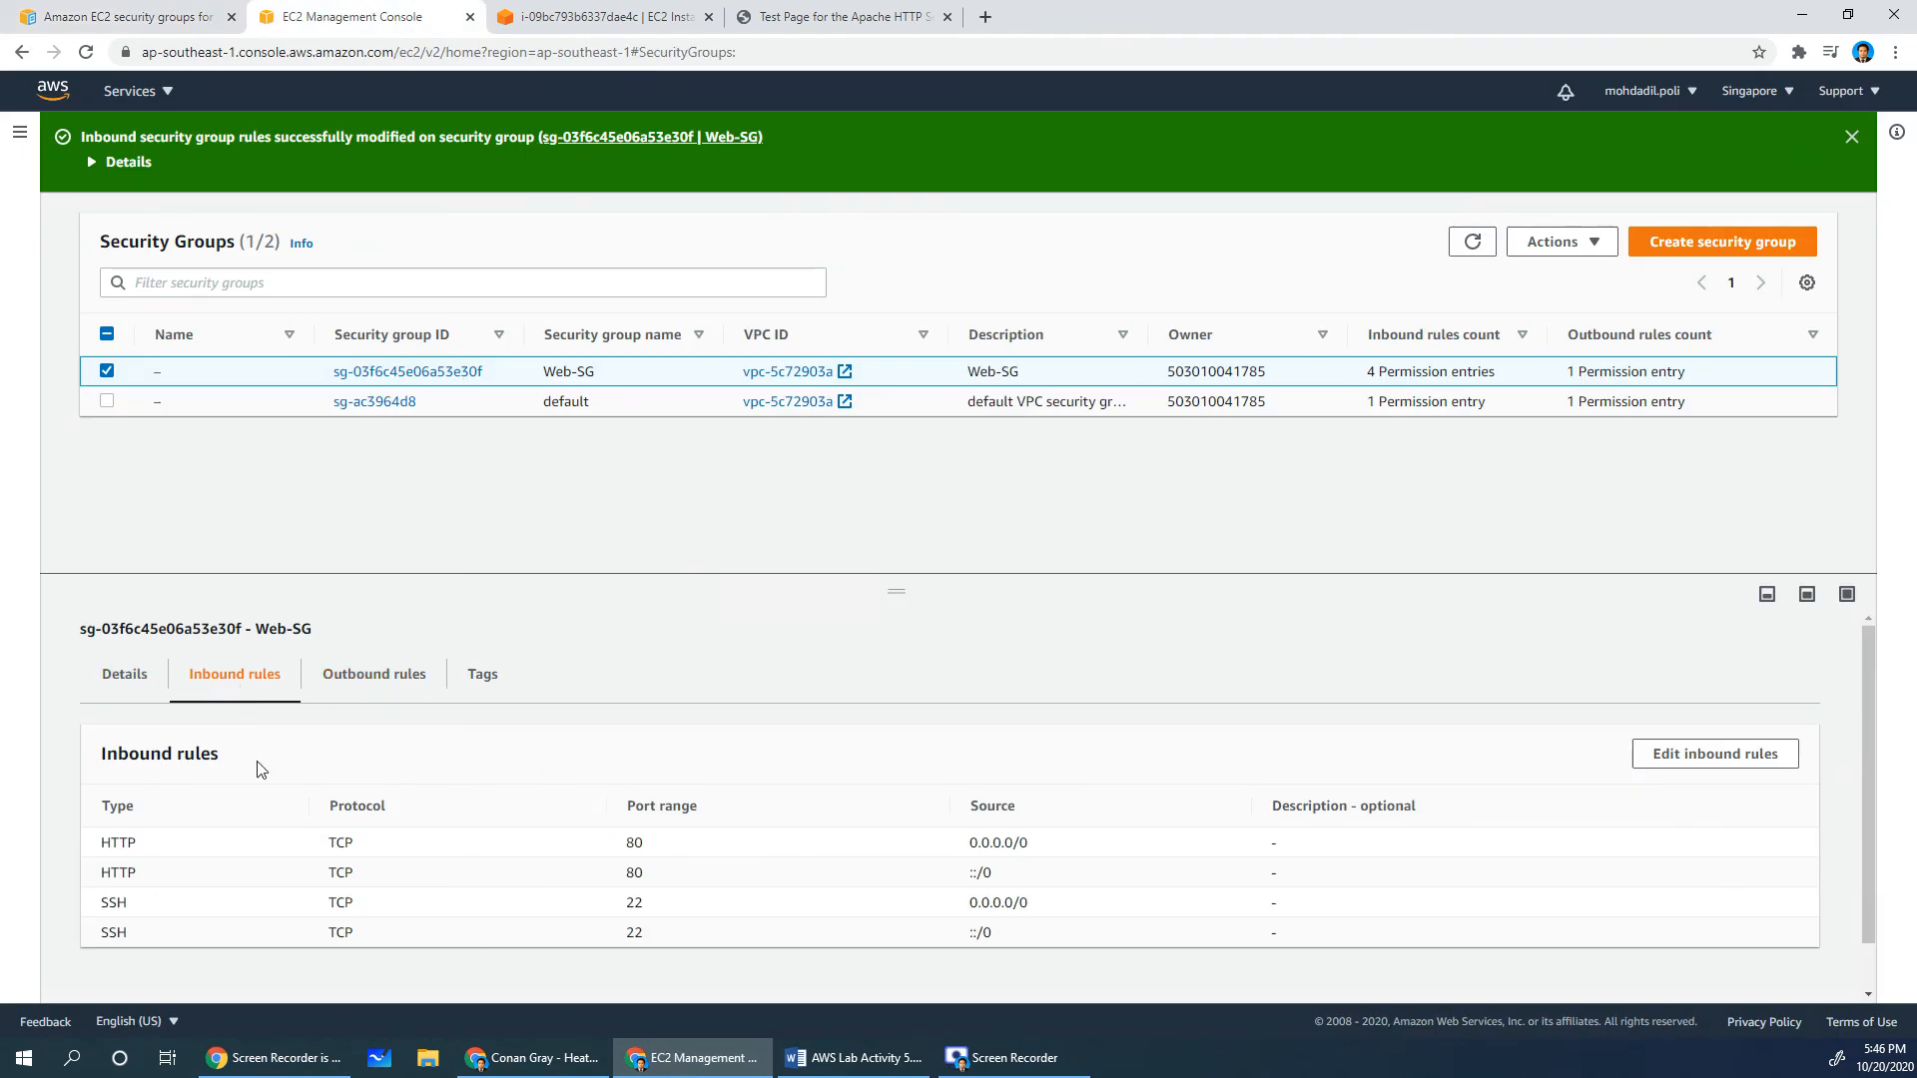
{"action": "scroll", "coordinate": [219, 859], "scroll_direction": "down", "scroll_amount": 1}
{"action": "left_click_drag", "start_coordinate": [109, 796], "coordinate": [1009, 828]}
{"action": "left_click", "coordinate": [1008, 829]}
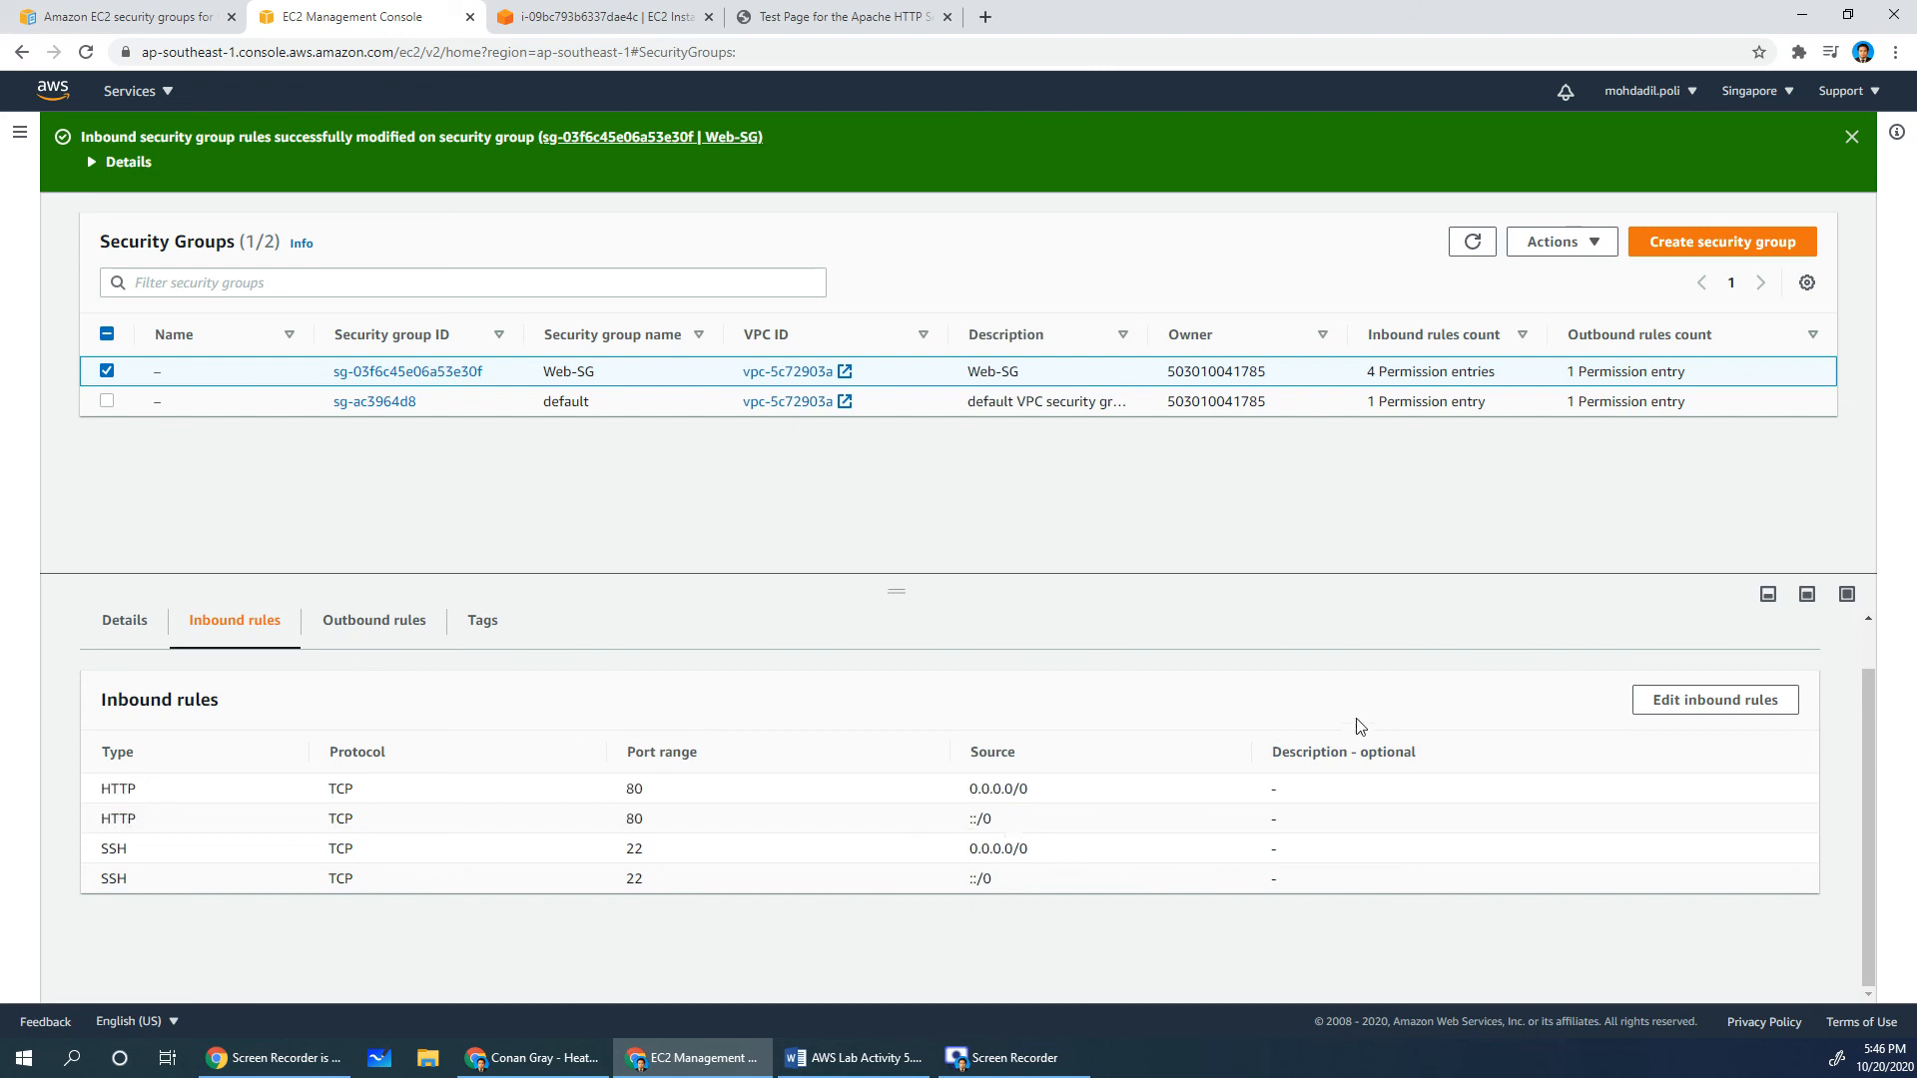
Delete both HTTP inbound rules from the Web-SG security group and save the rules
{"action": "left_click", "coordinate": [1719, 699]}
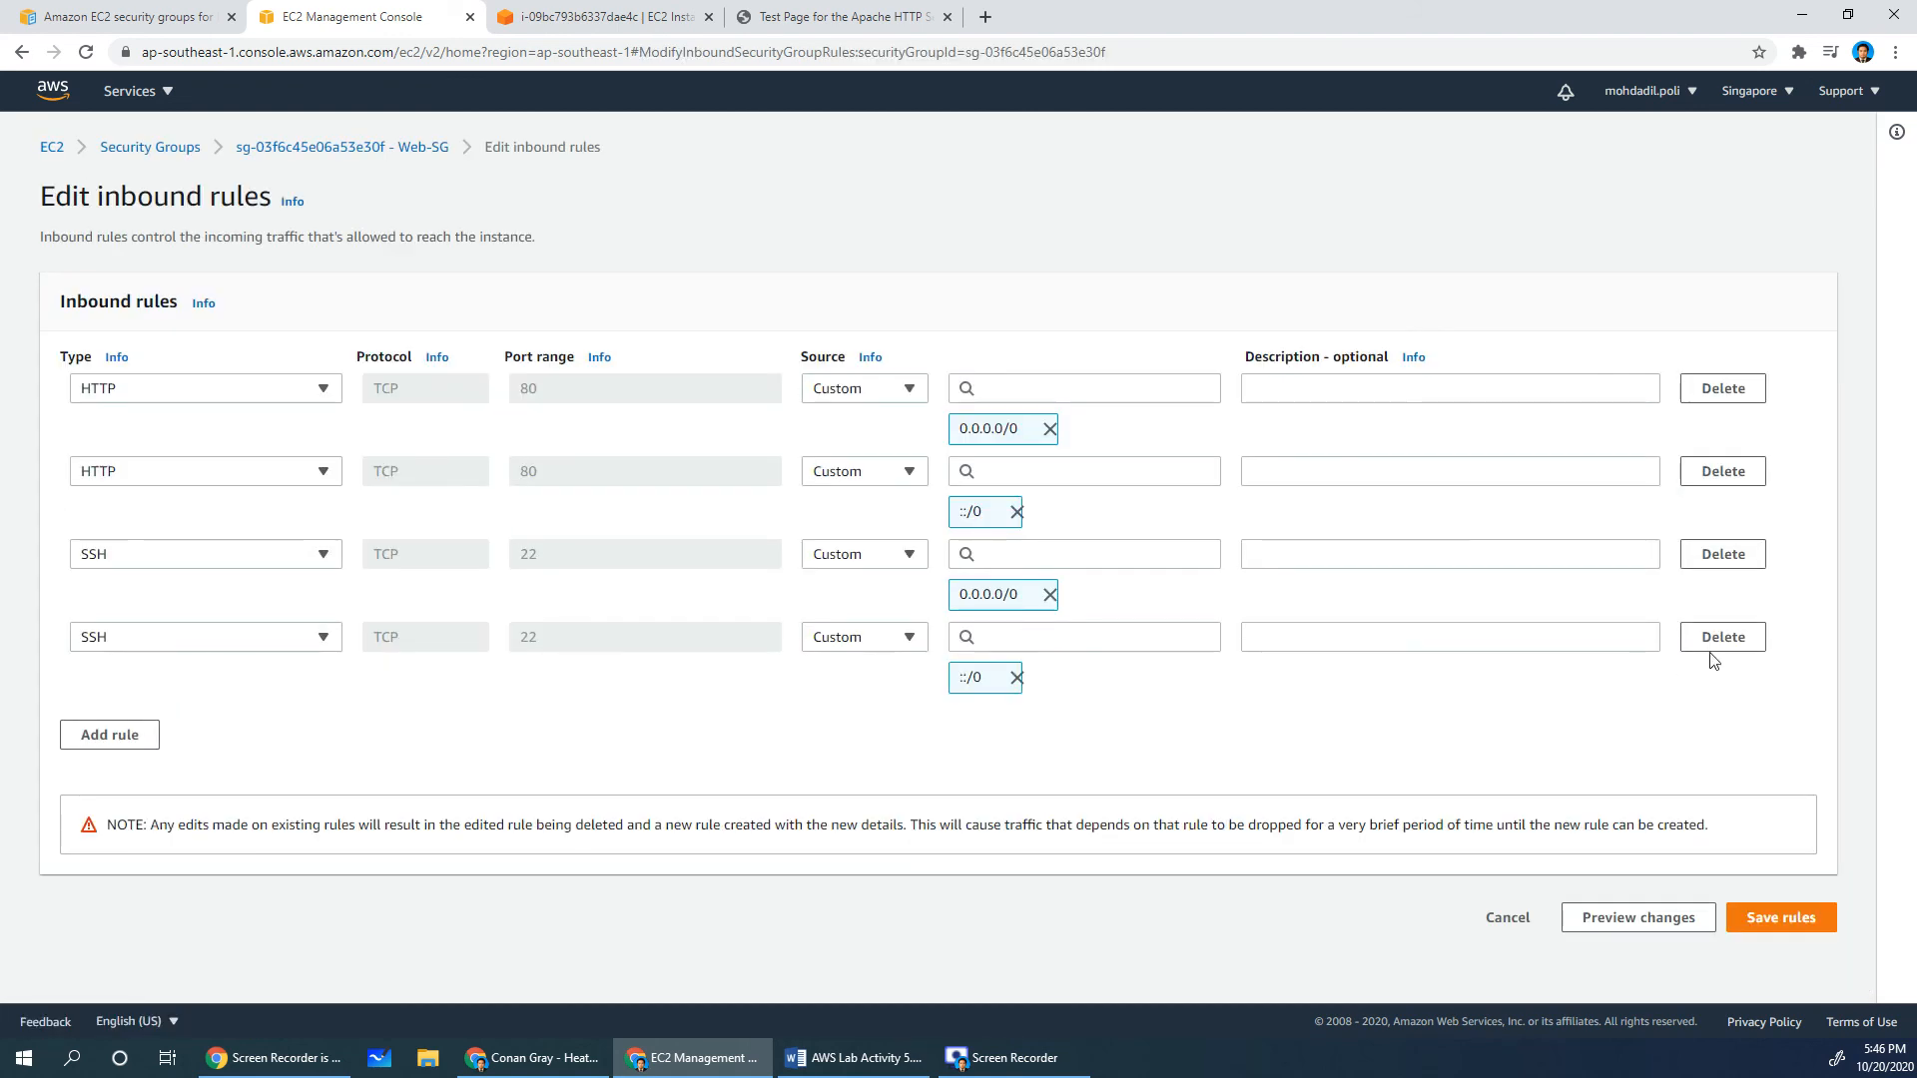
{"action": "left_click", "coordinate": [1714, 391]}
{"action": "left_click", "coordinate": [1716, 392]}
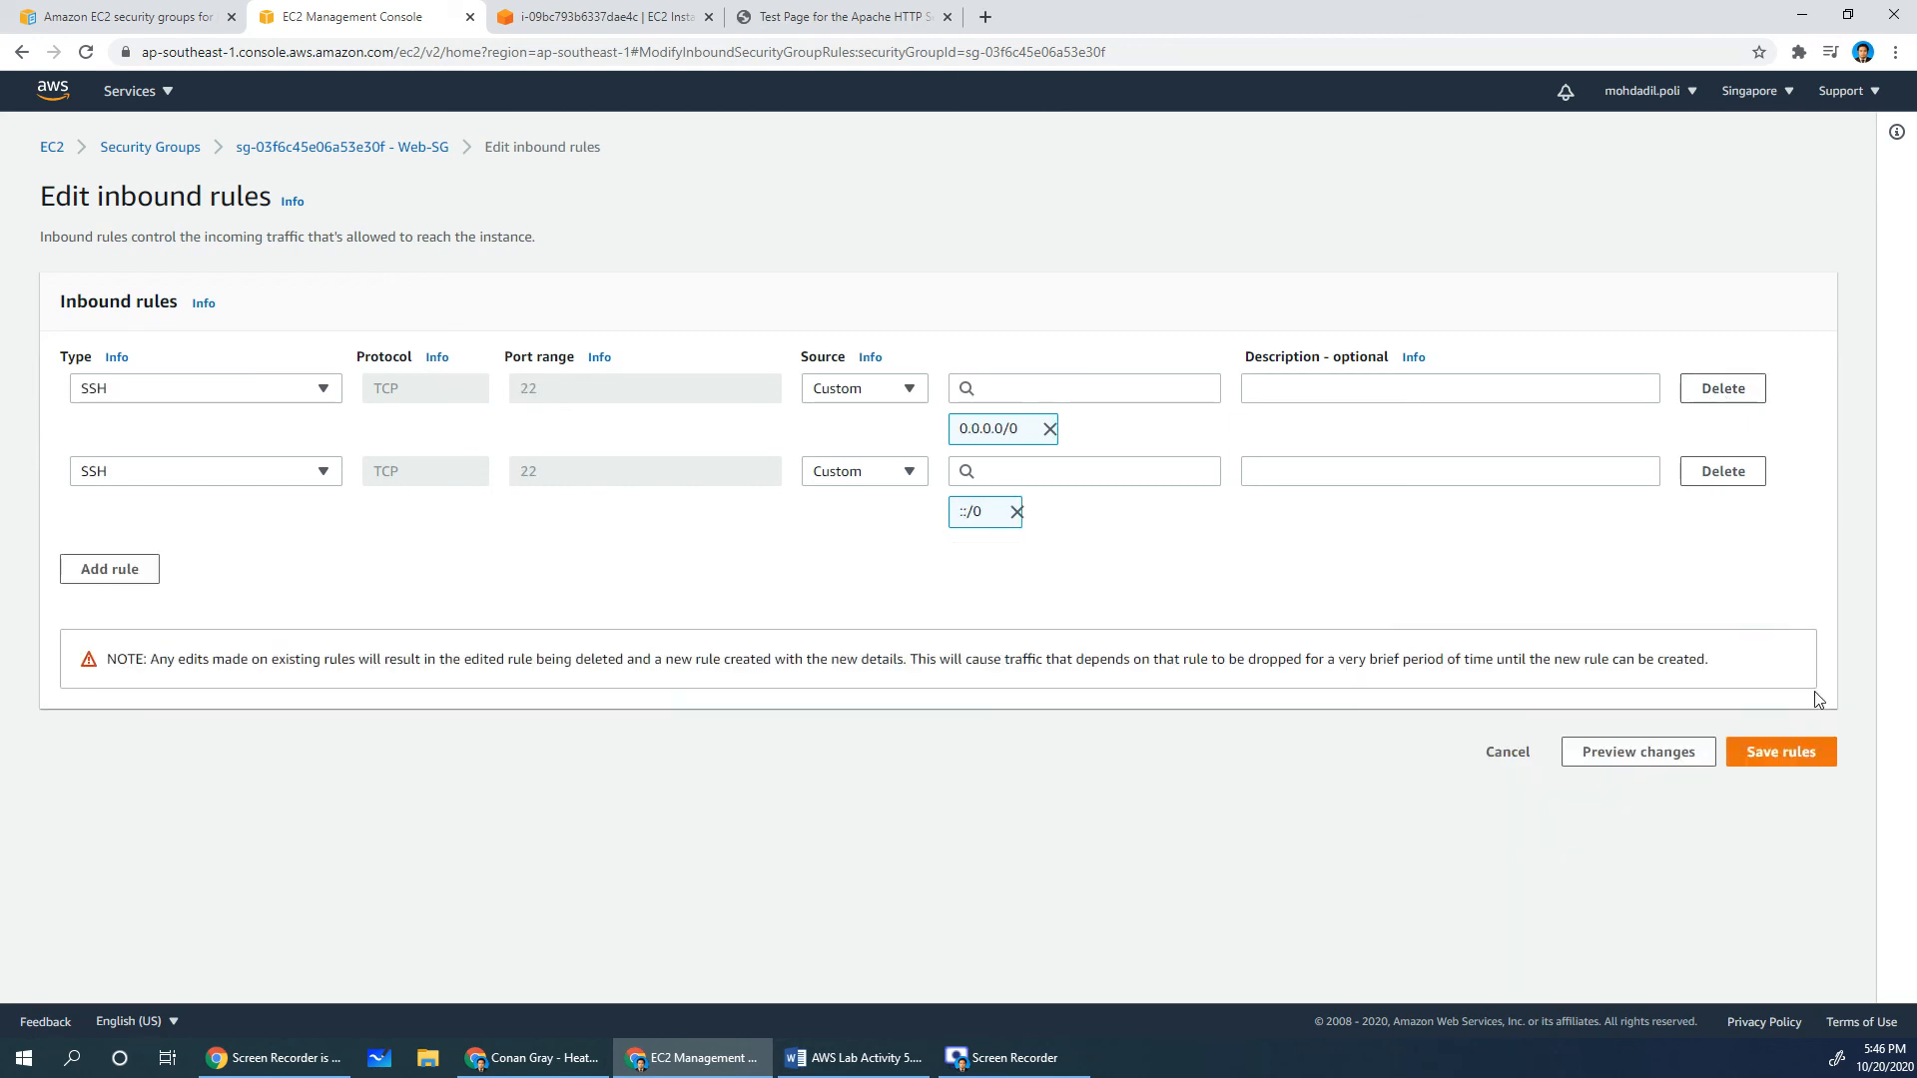
{"action": "left_click", "coordinate": [1781, 753]}
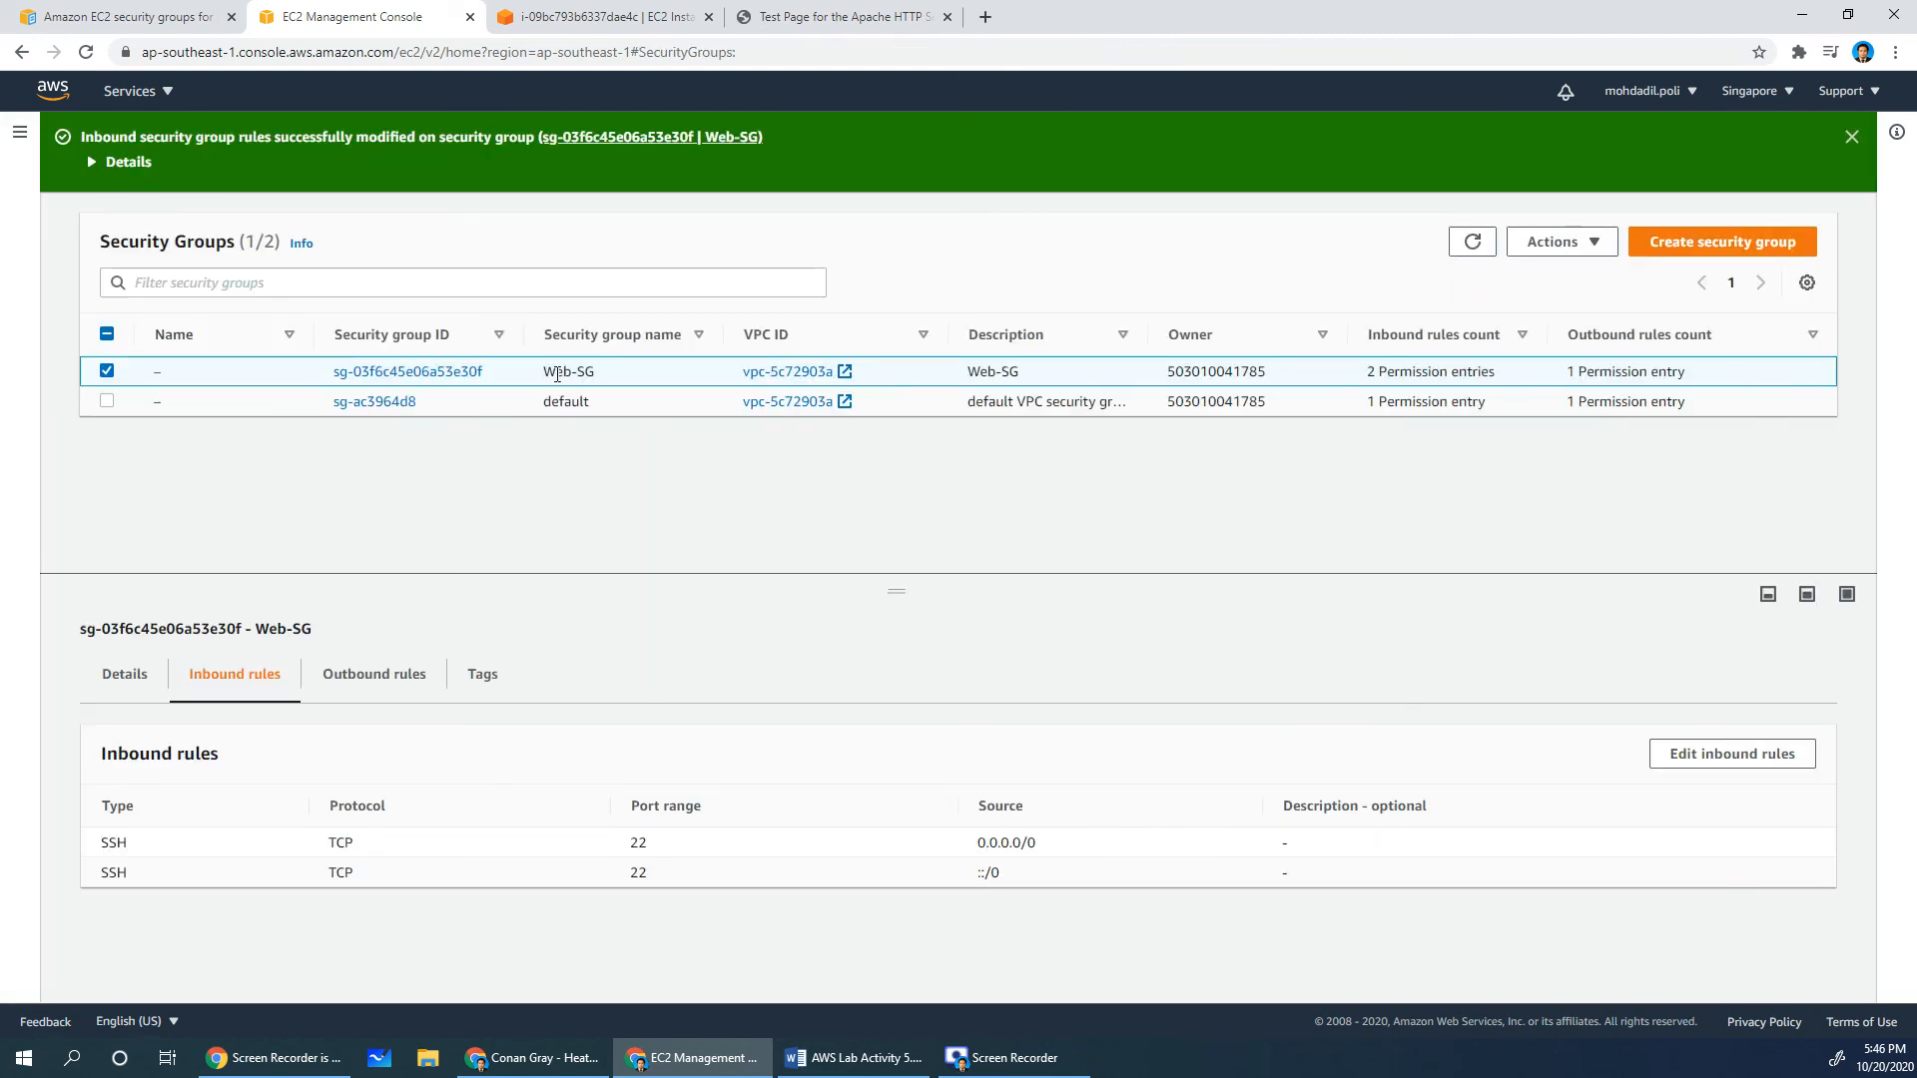
Highlight the SSH inbound rules of Web-SG and reload the 18.136.209.8 page to retest web access
{"action": "left_click_drag", "start_coordinate": [97, 843], "coordinate": [1300, 890]}
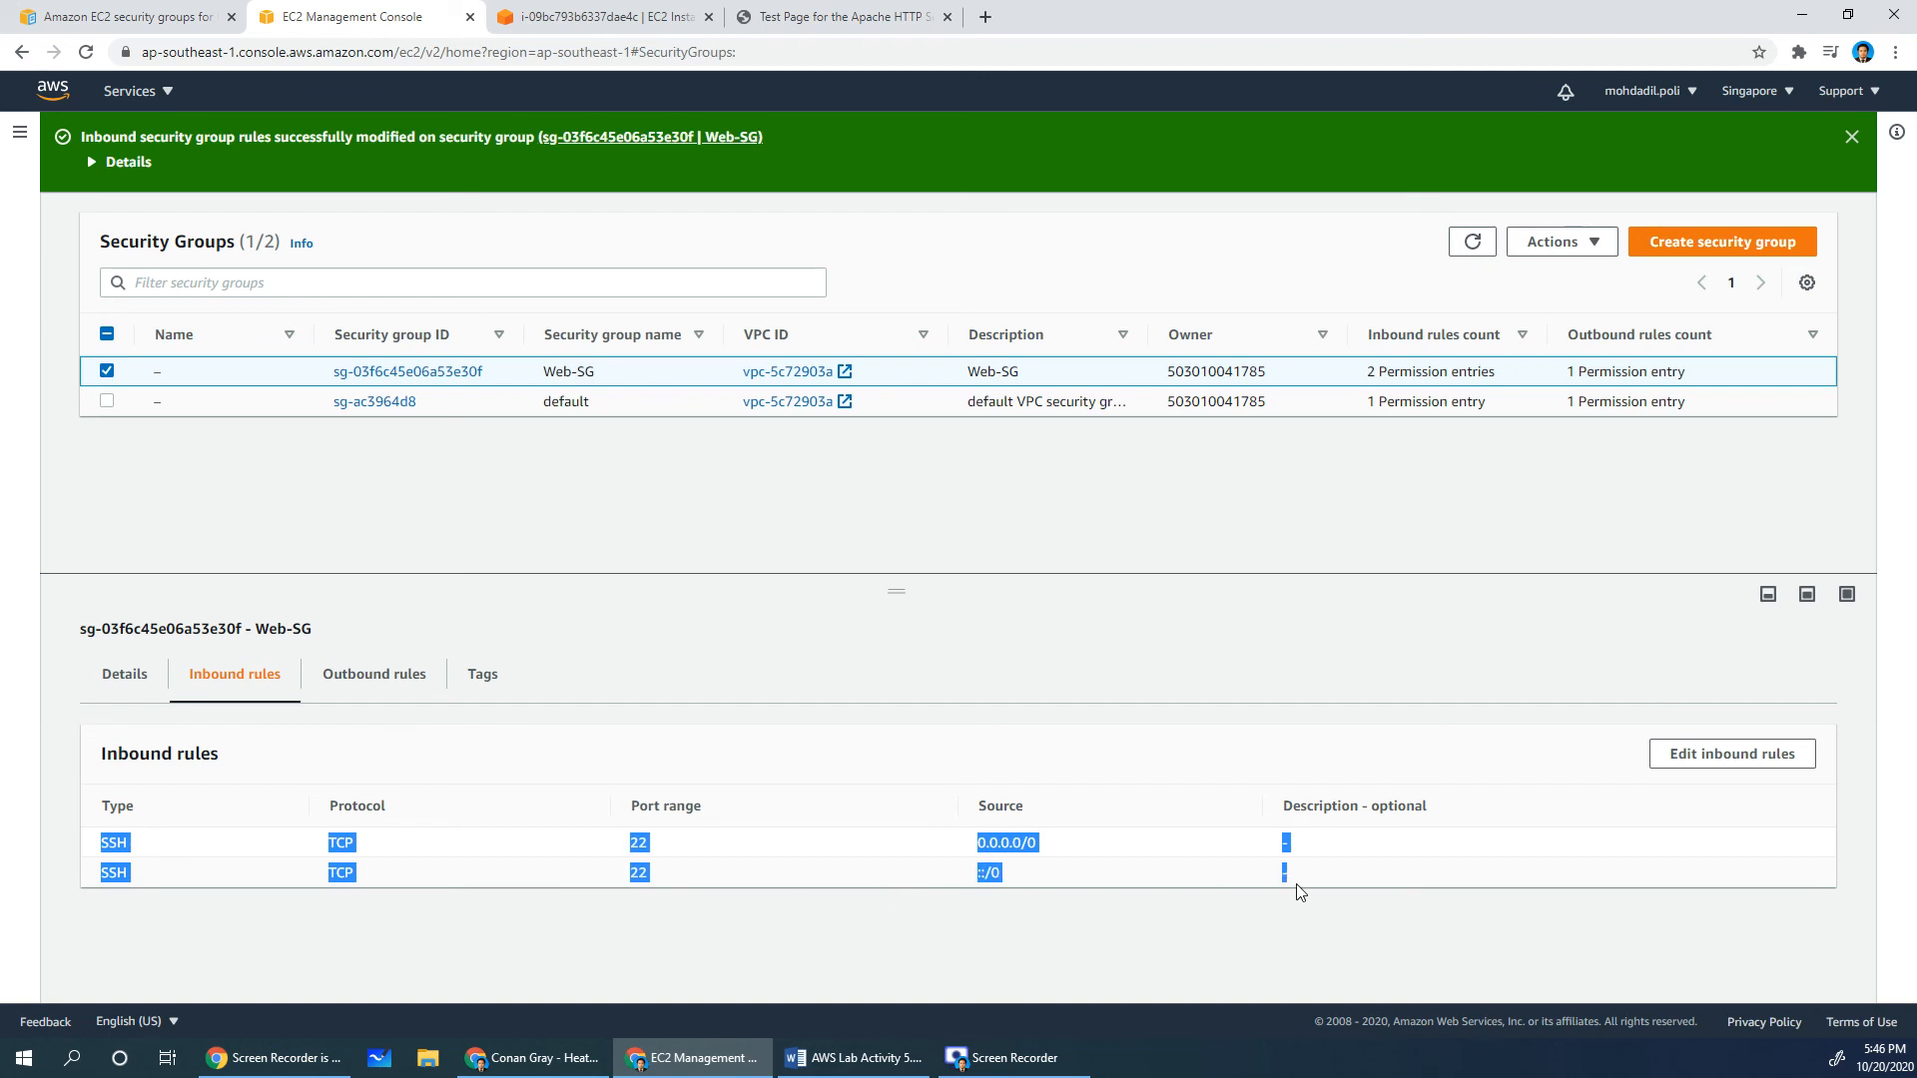
{"action": "left_click", "coordinate": [844, 17]}
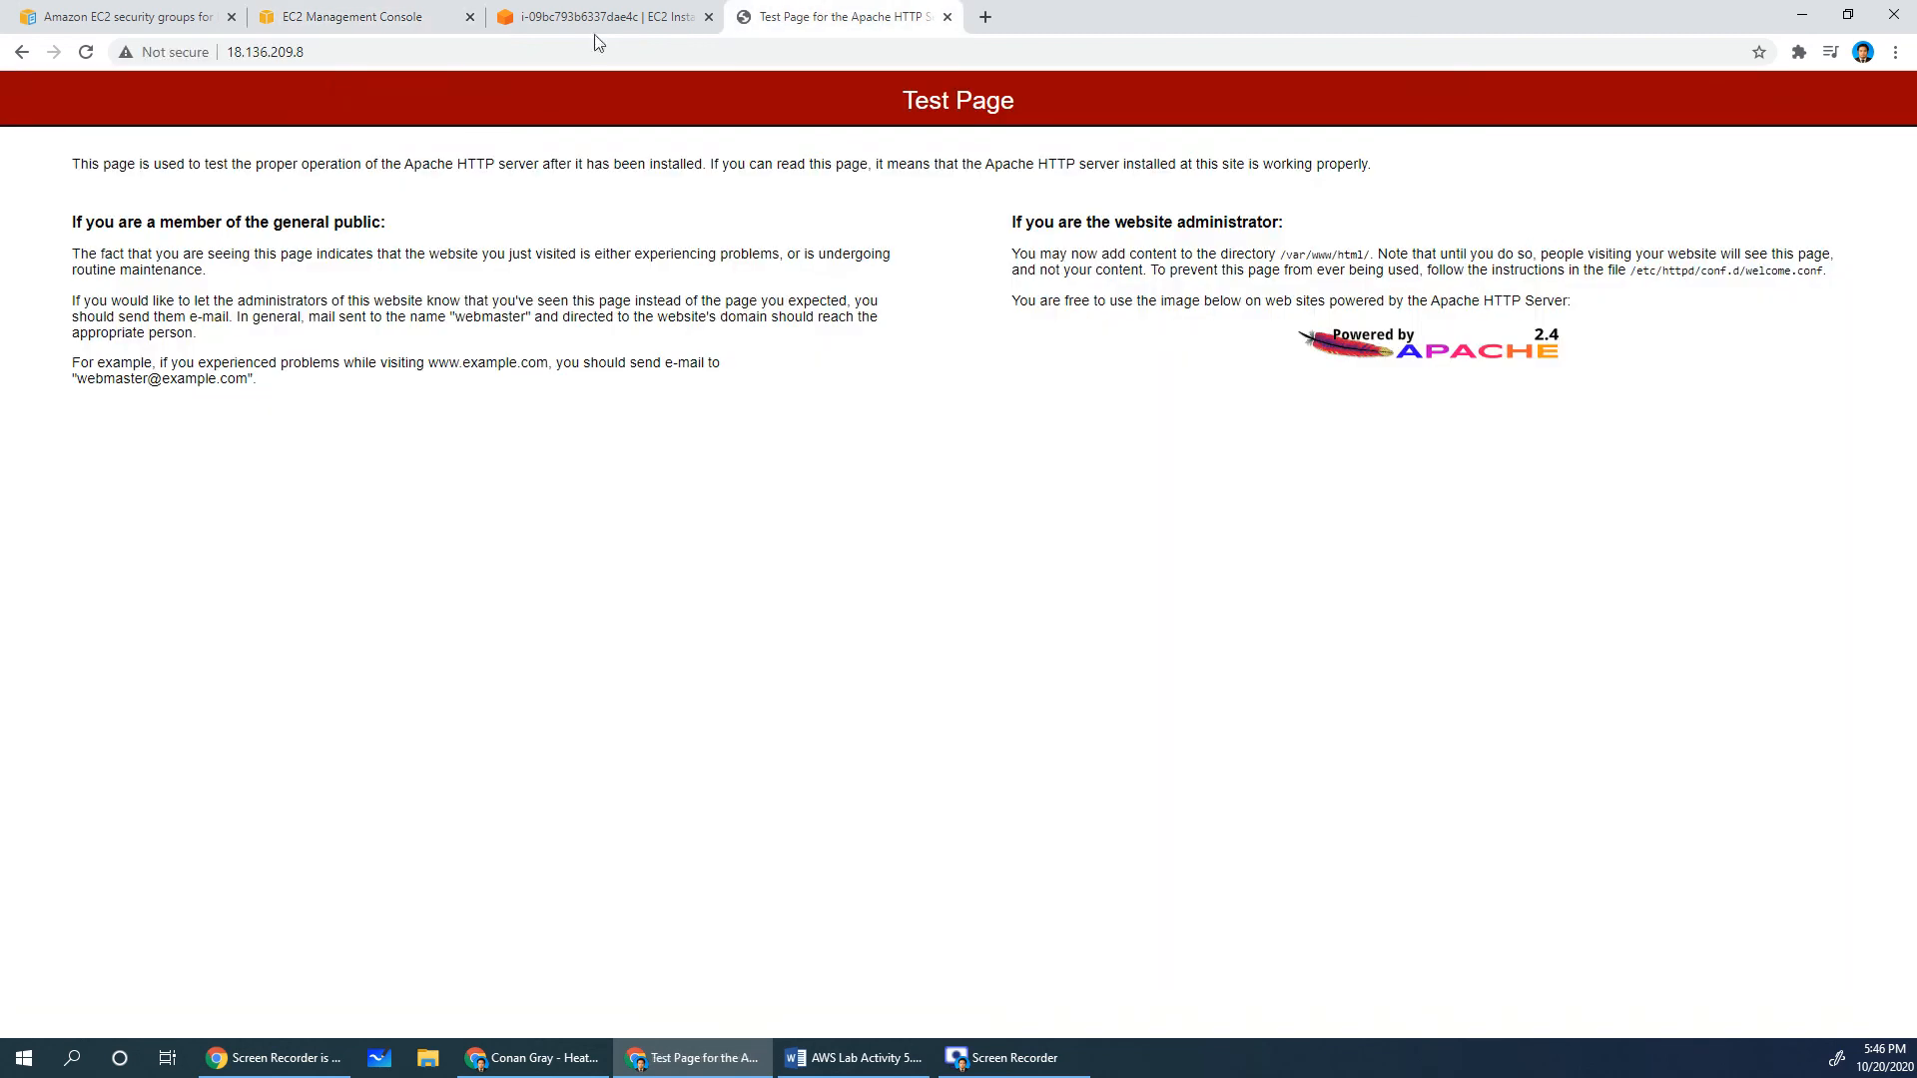
{"action": "left_click", "coordinate": [87, 58]}
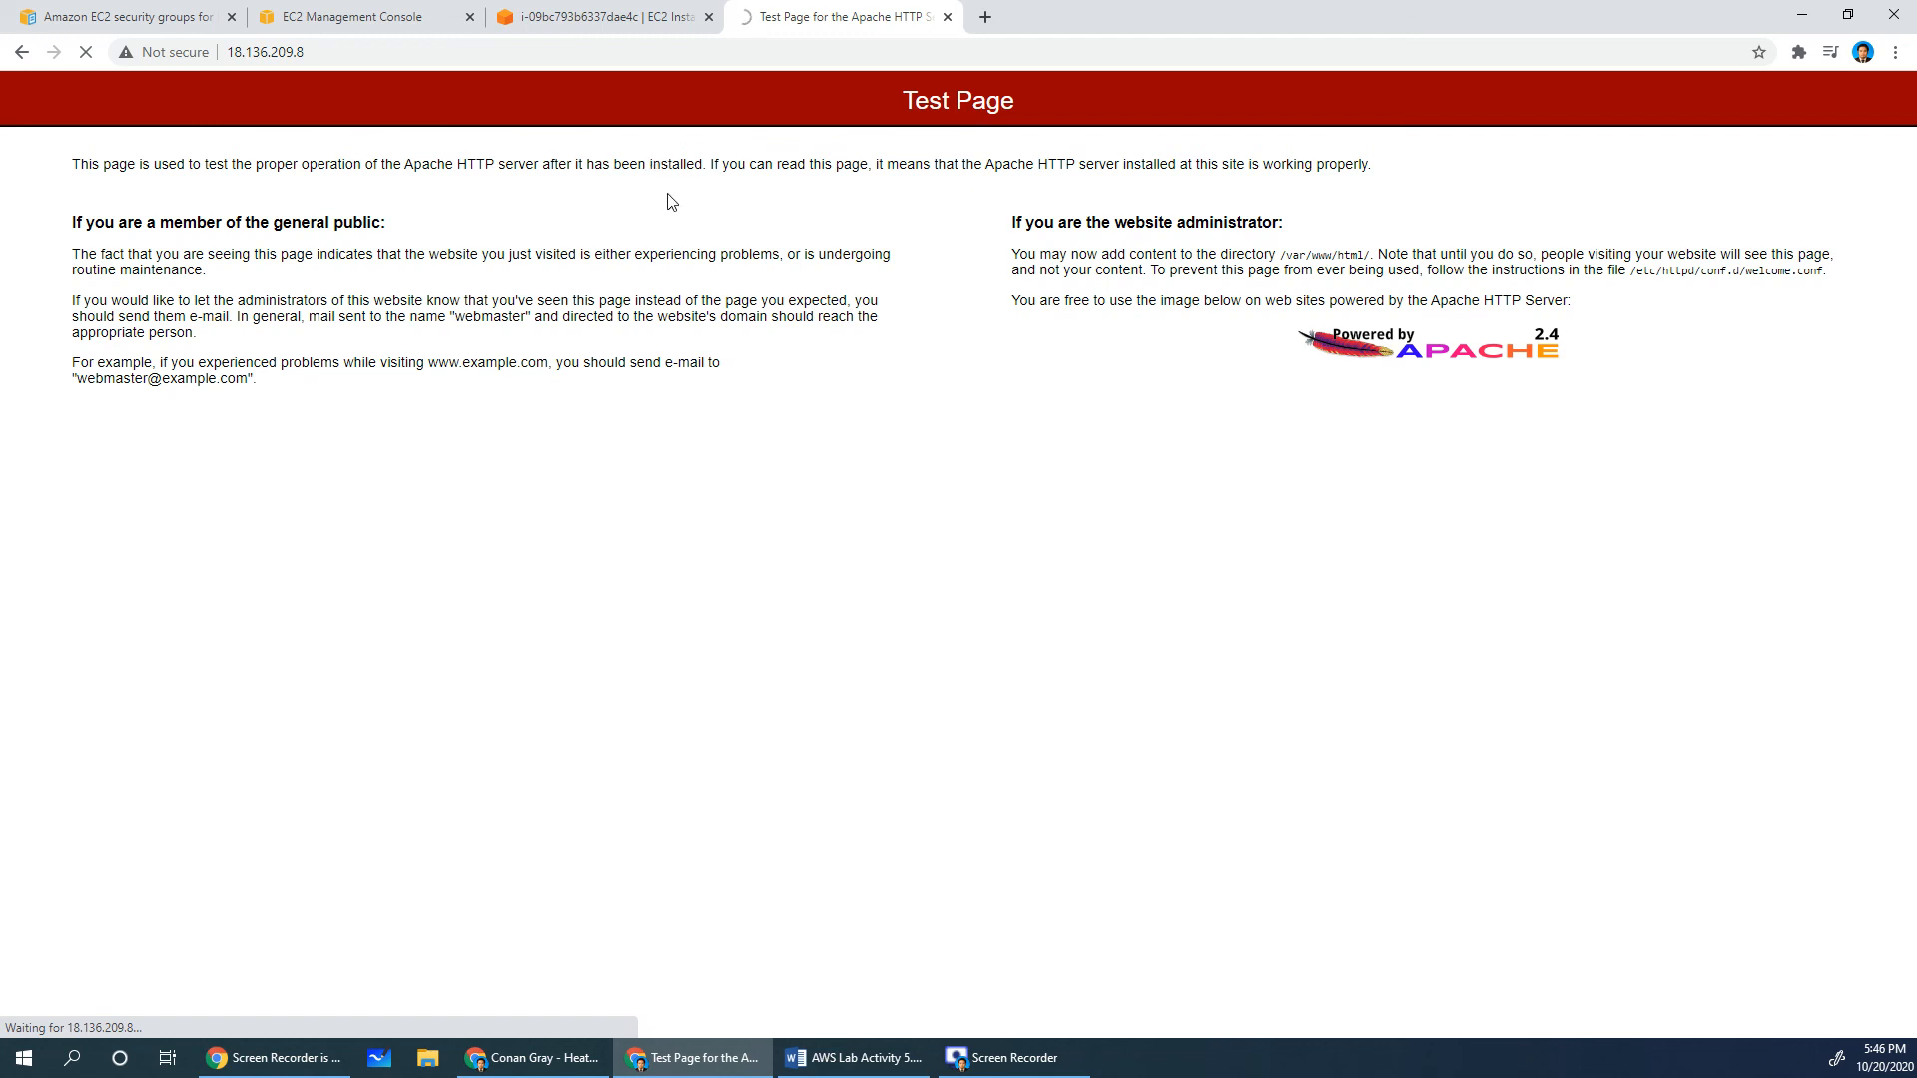
Return to the EC2 console and open the inbound rules of Web-SG for editing
{"action": "left_click", "coordinate": [345, 22]}
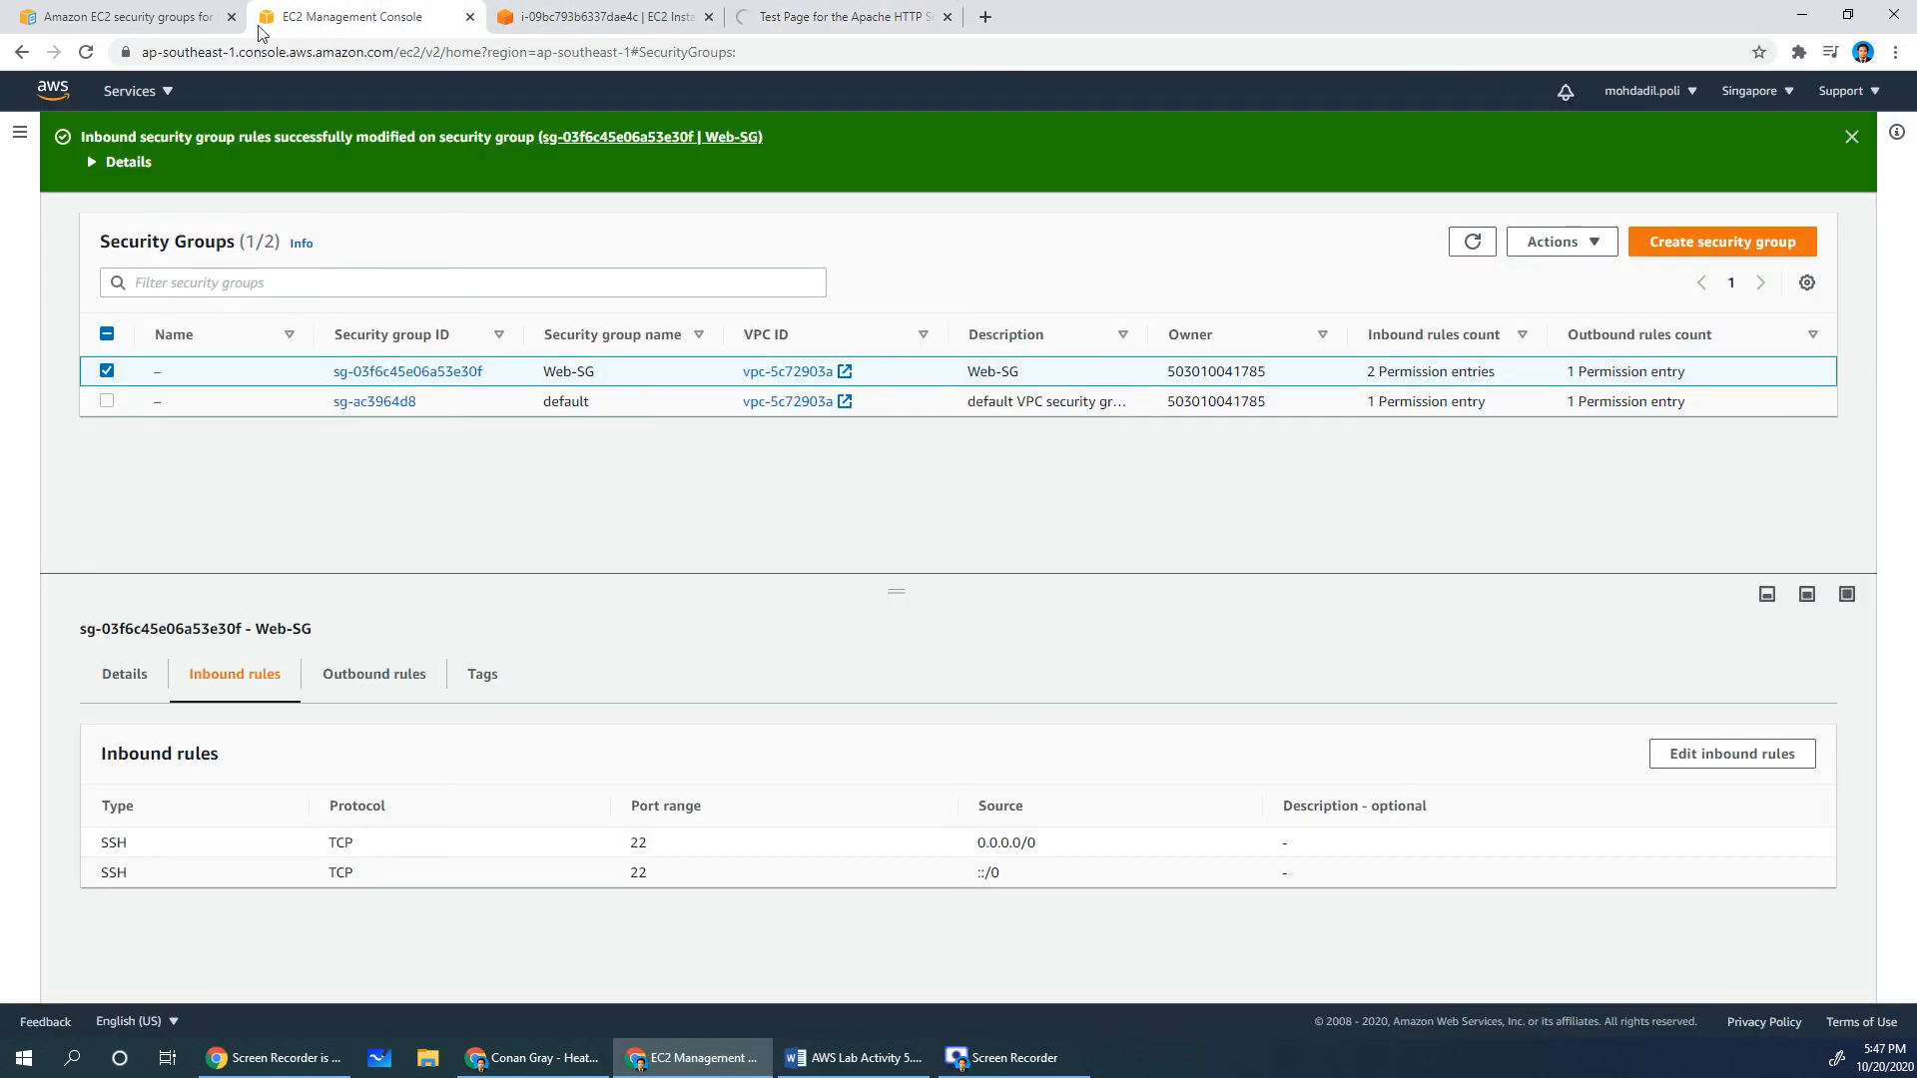
{"action": "right_click", "coordinate": [564, 372]}
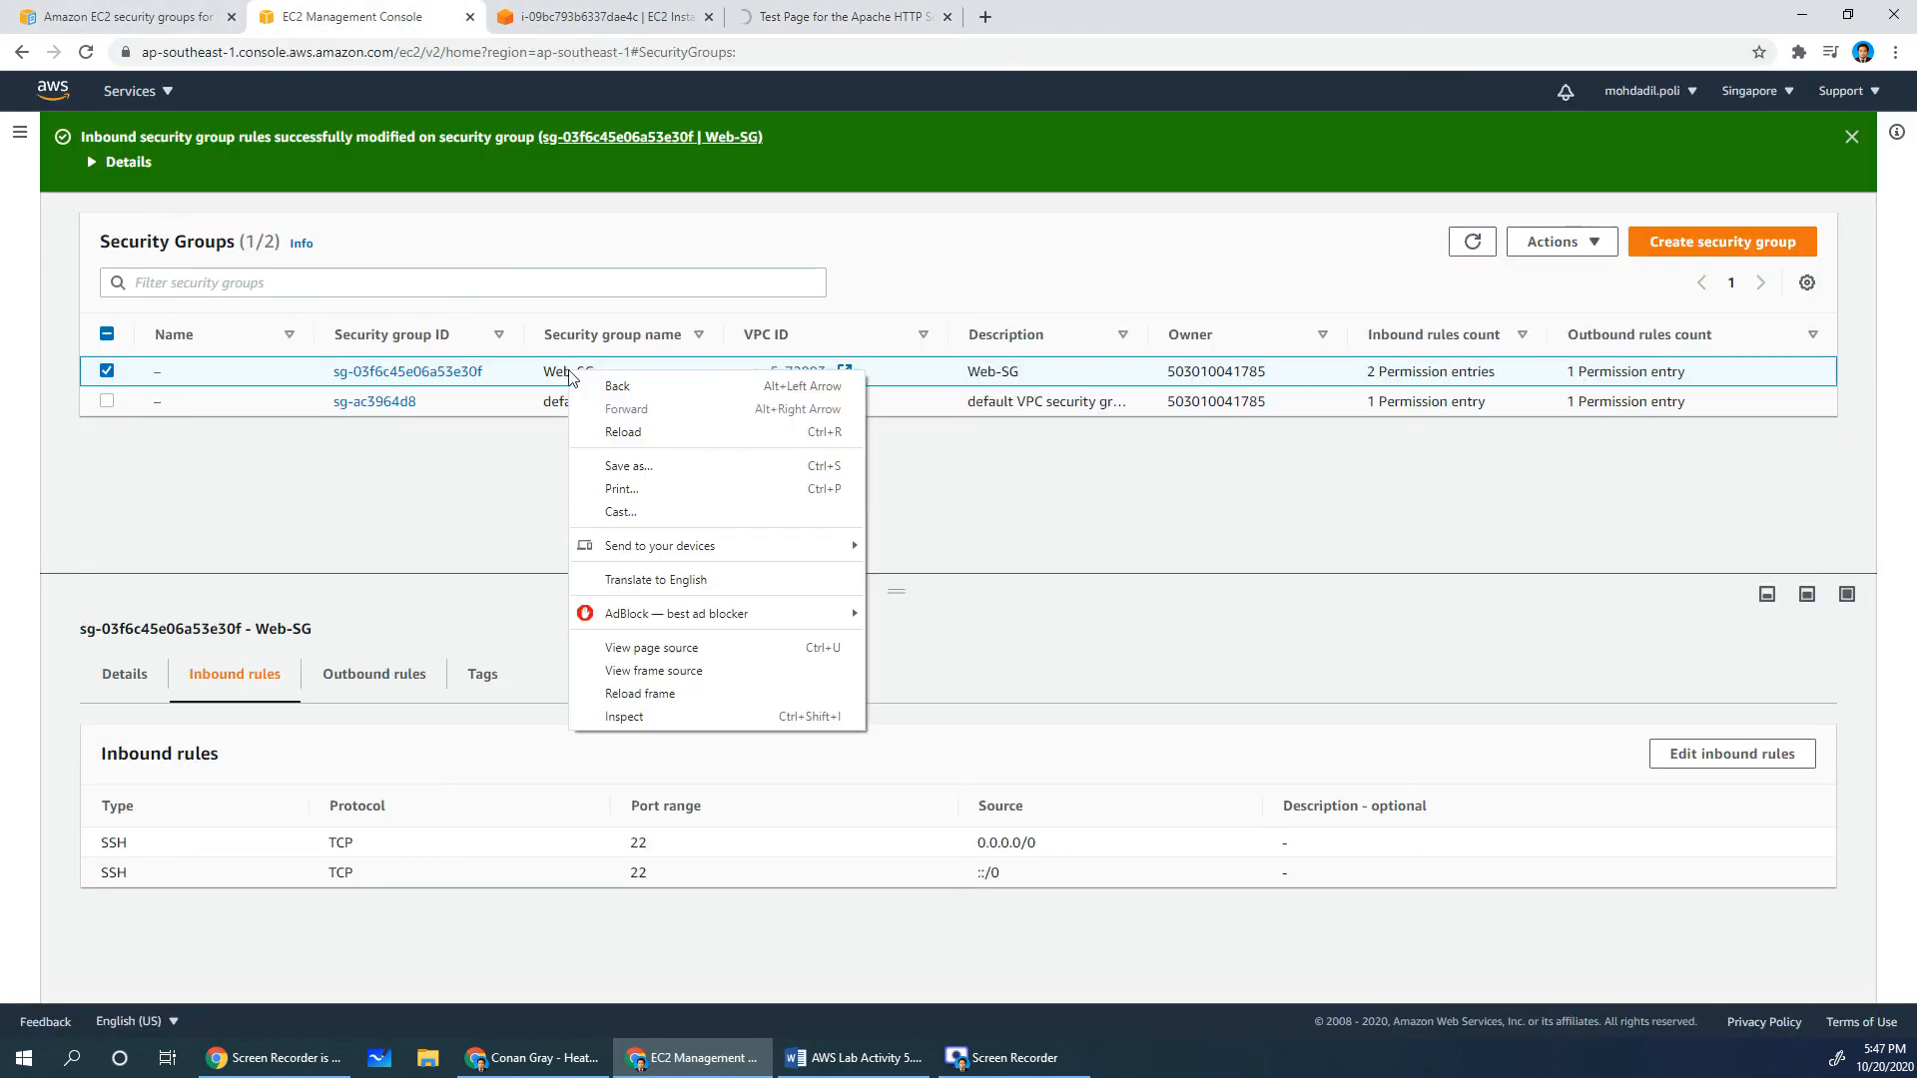
{"action": "left_click", "coordinate": [507, 510]}
{"action": "left_click", "coordinate": [1692, 777]}
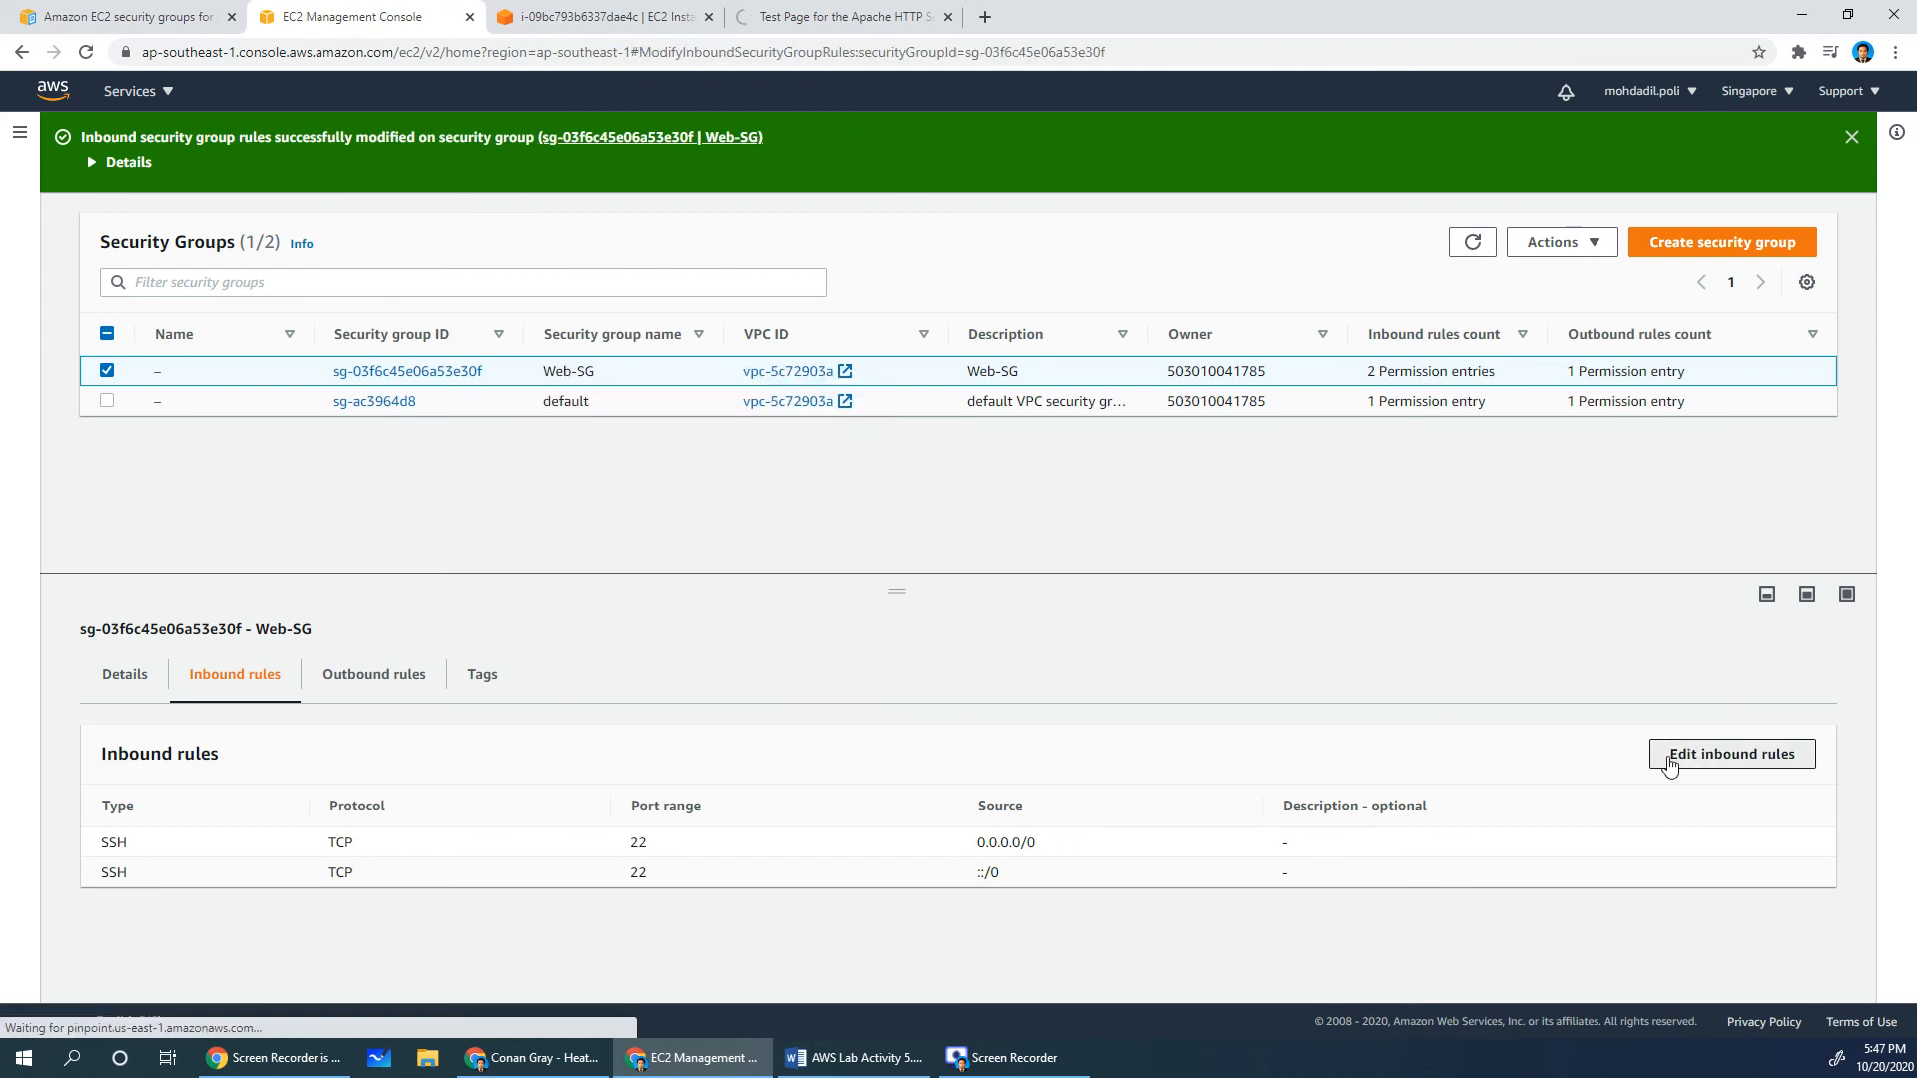
Add an HTTP inbound rule with source Anywhere to Web-SG and save the rules
{"action": "left_click", "coordinate": [95, 566]}
{"action": "left_click", "coordinate": [194, 564]}
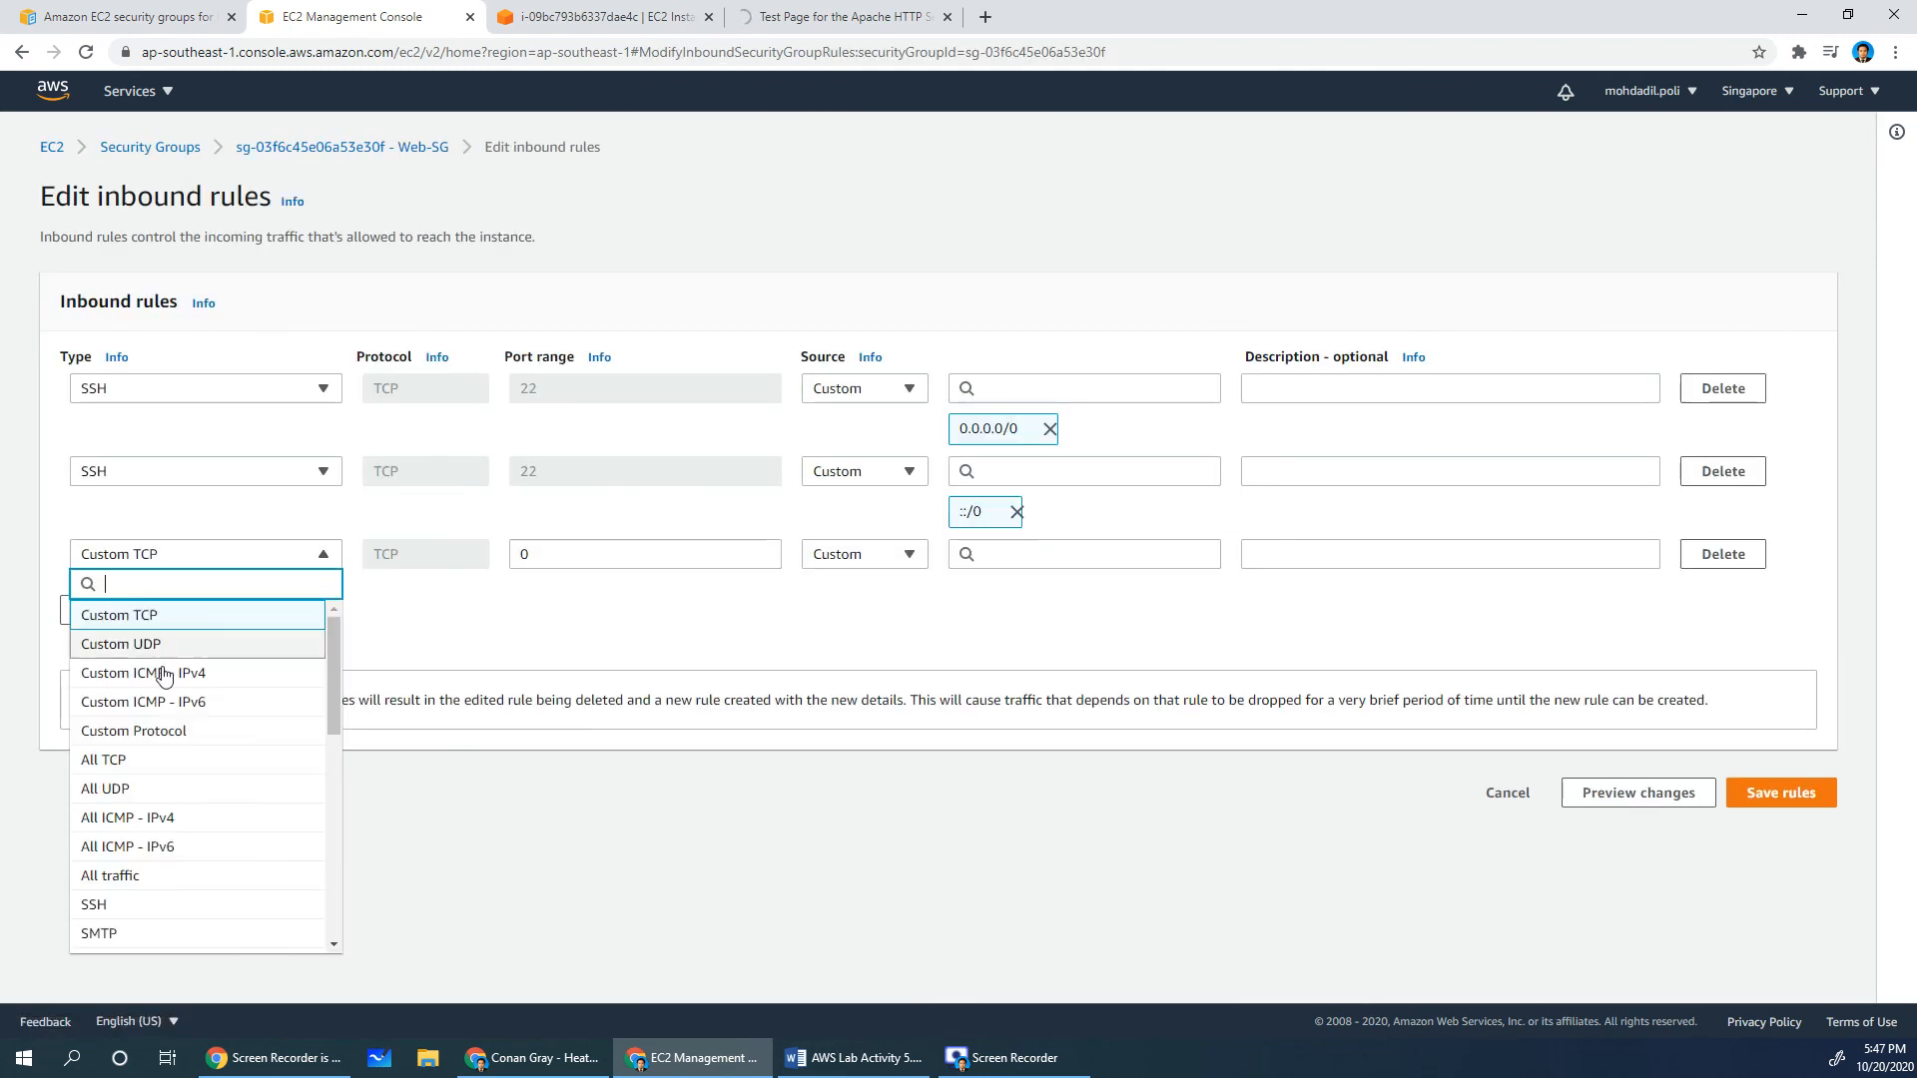
{"action": "scroll", "coordinate": [150, 839], "scroll_direction": "down", "scroll_amount": 1}
{"action": "scroll", "coordinate": [135, 904], "scroll_direction": "down", "scroll_amount": 1}
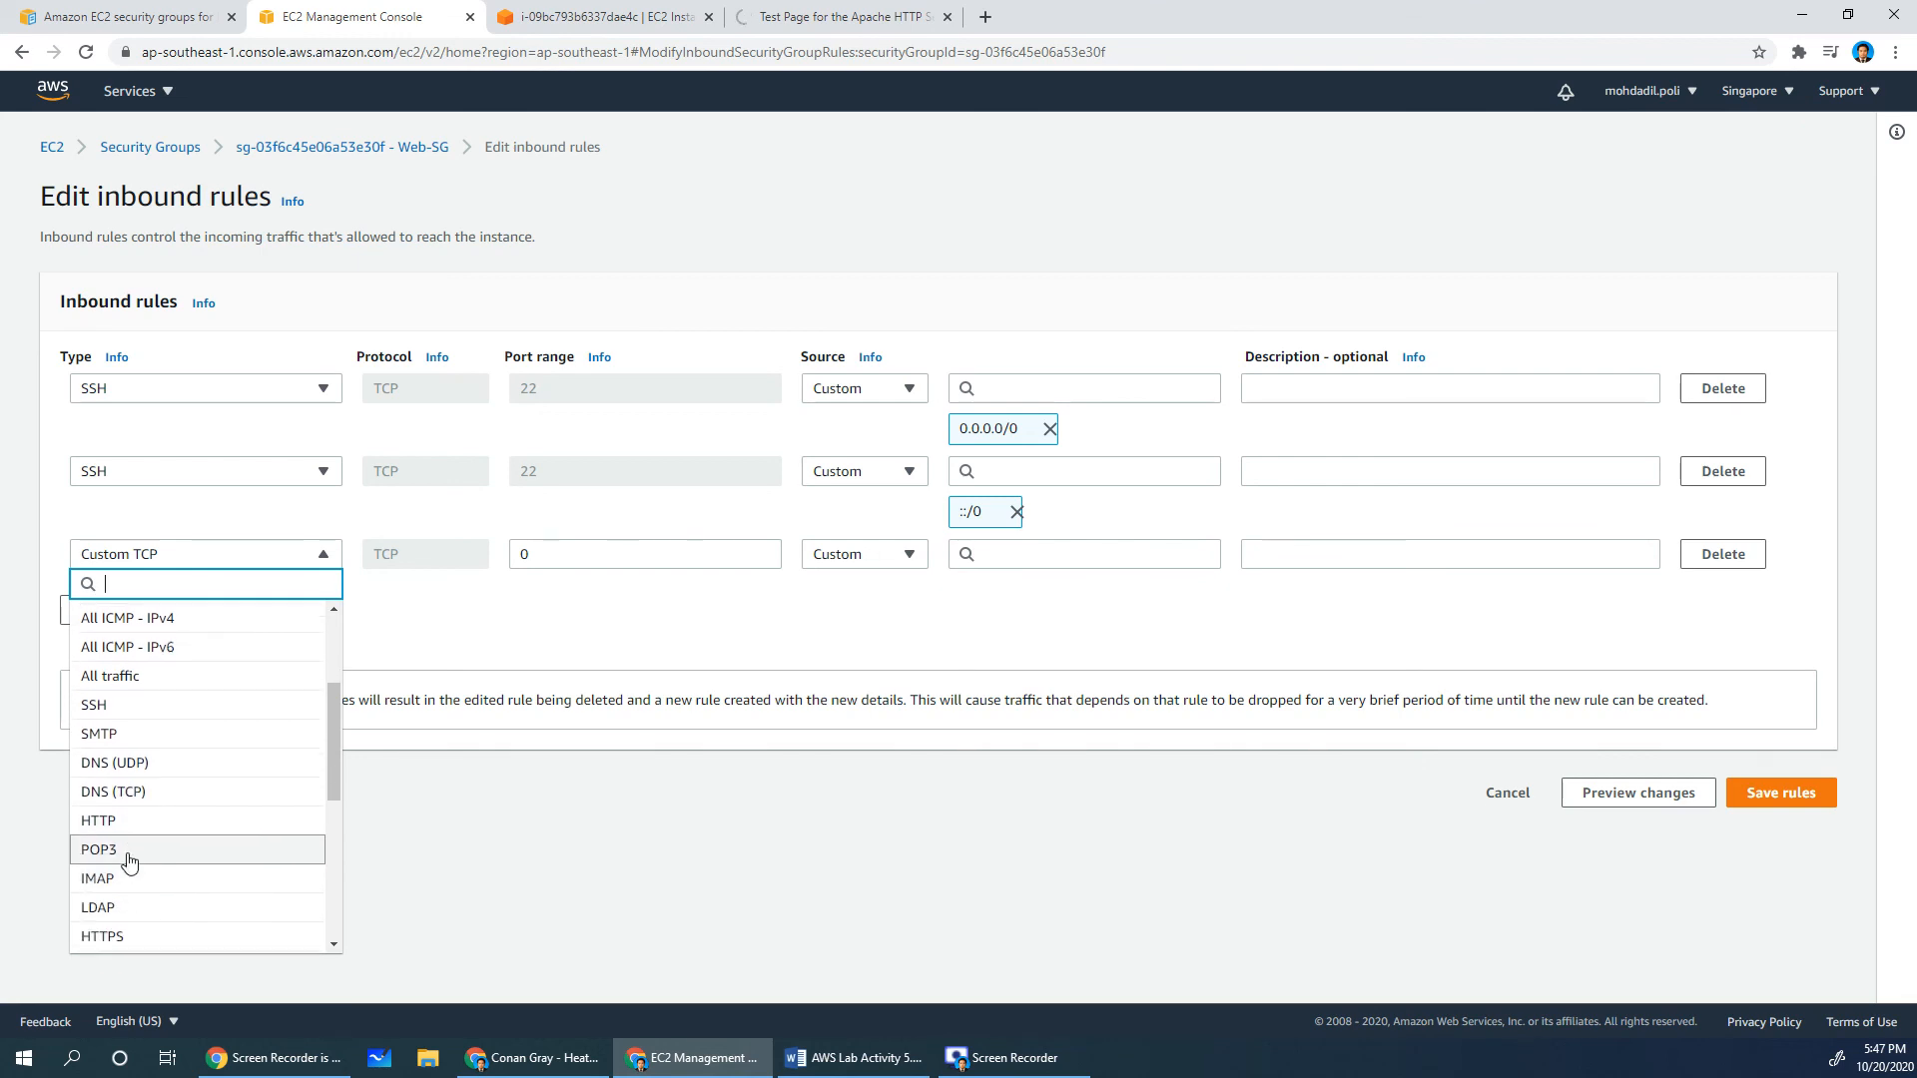
{"action": "left_click", "coordinate": [129, 847]}
{"action": "left_click", "coordinate": [858, 556]}
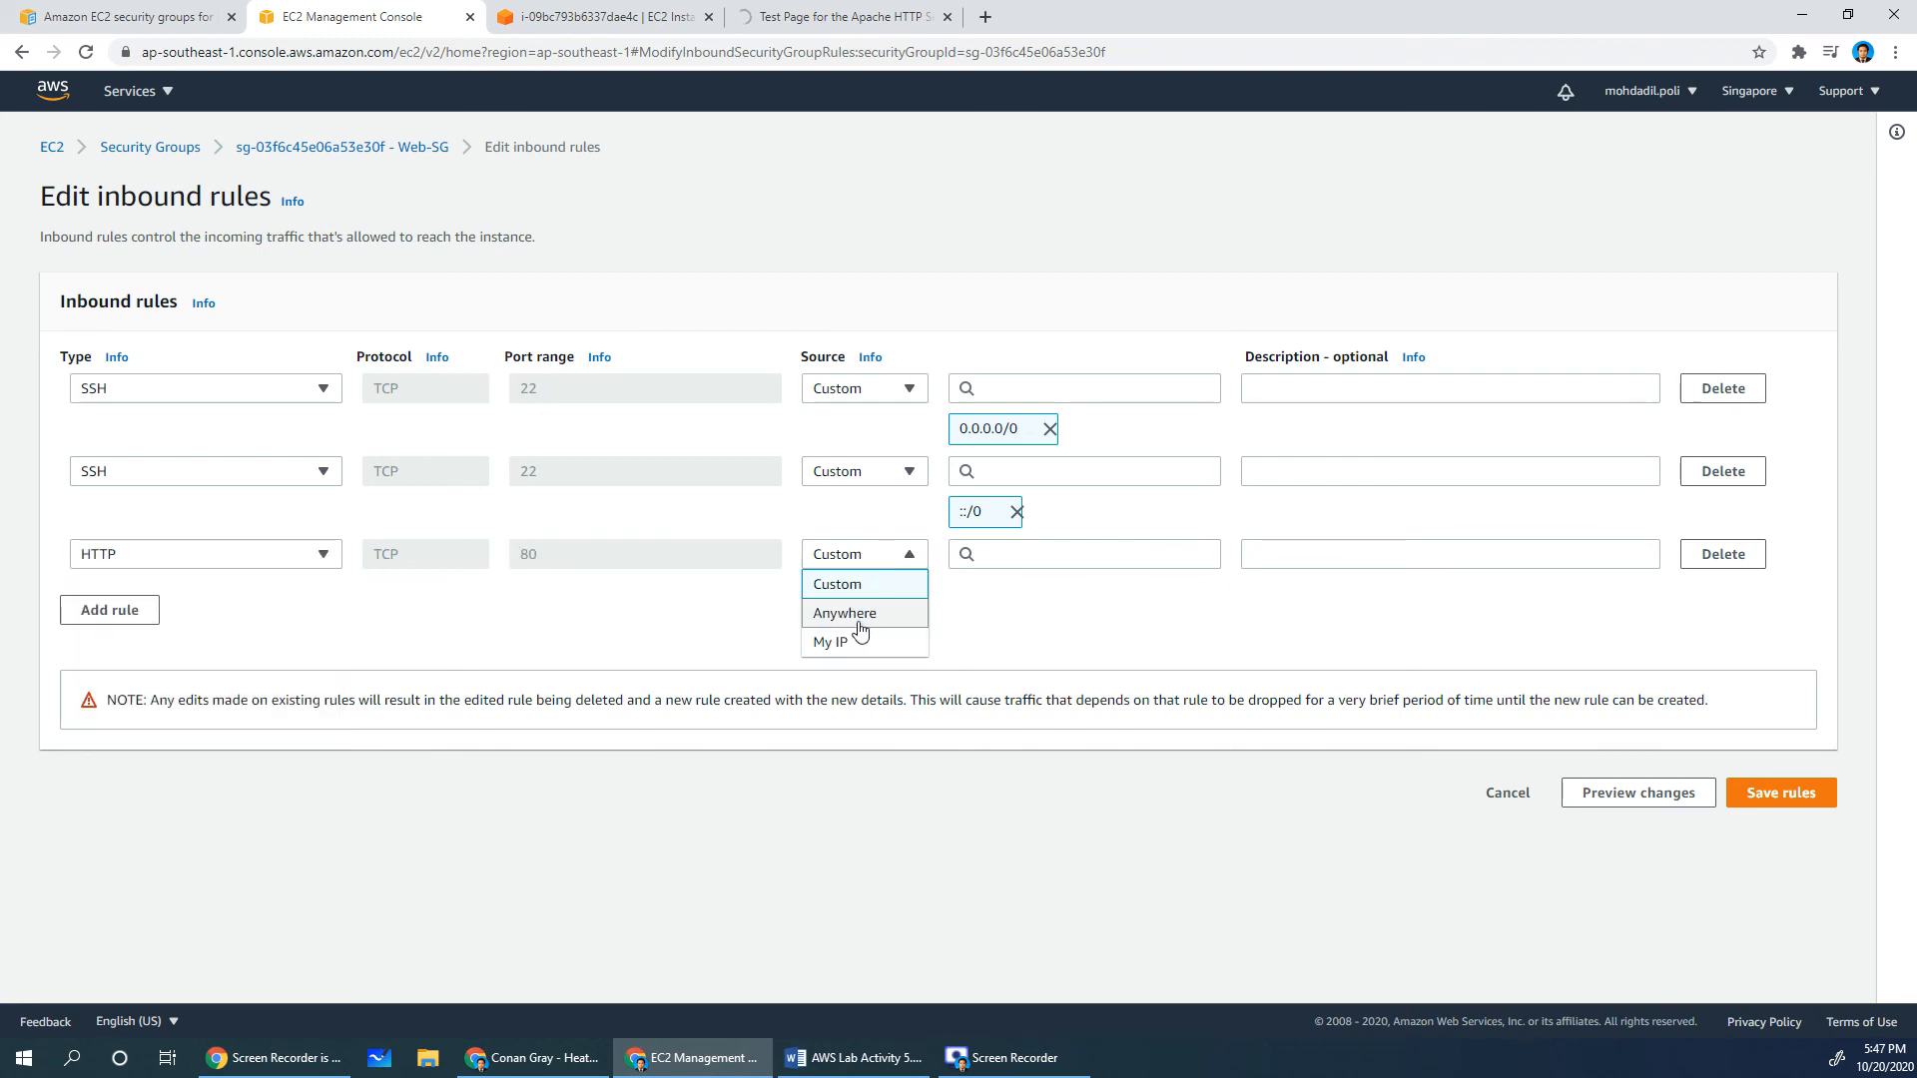
{"action": "left_click", "coordinate": [856, 614]}
{"action": "left_click", "coordinate": [1777, 835]}
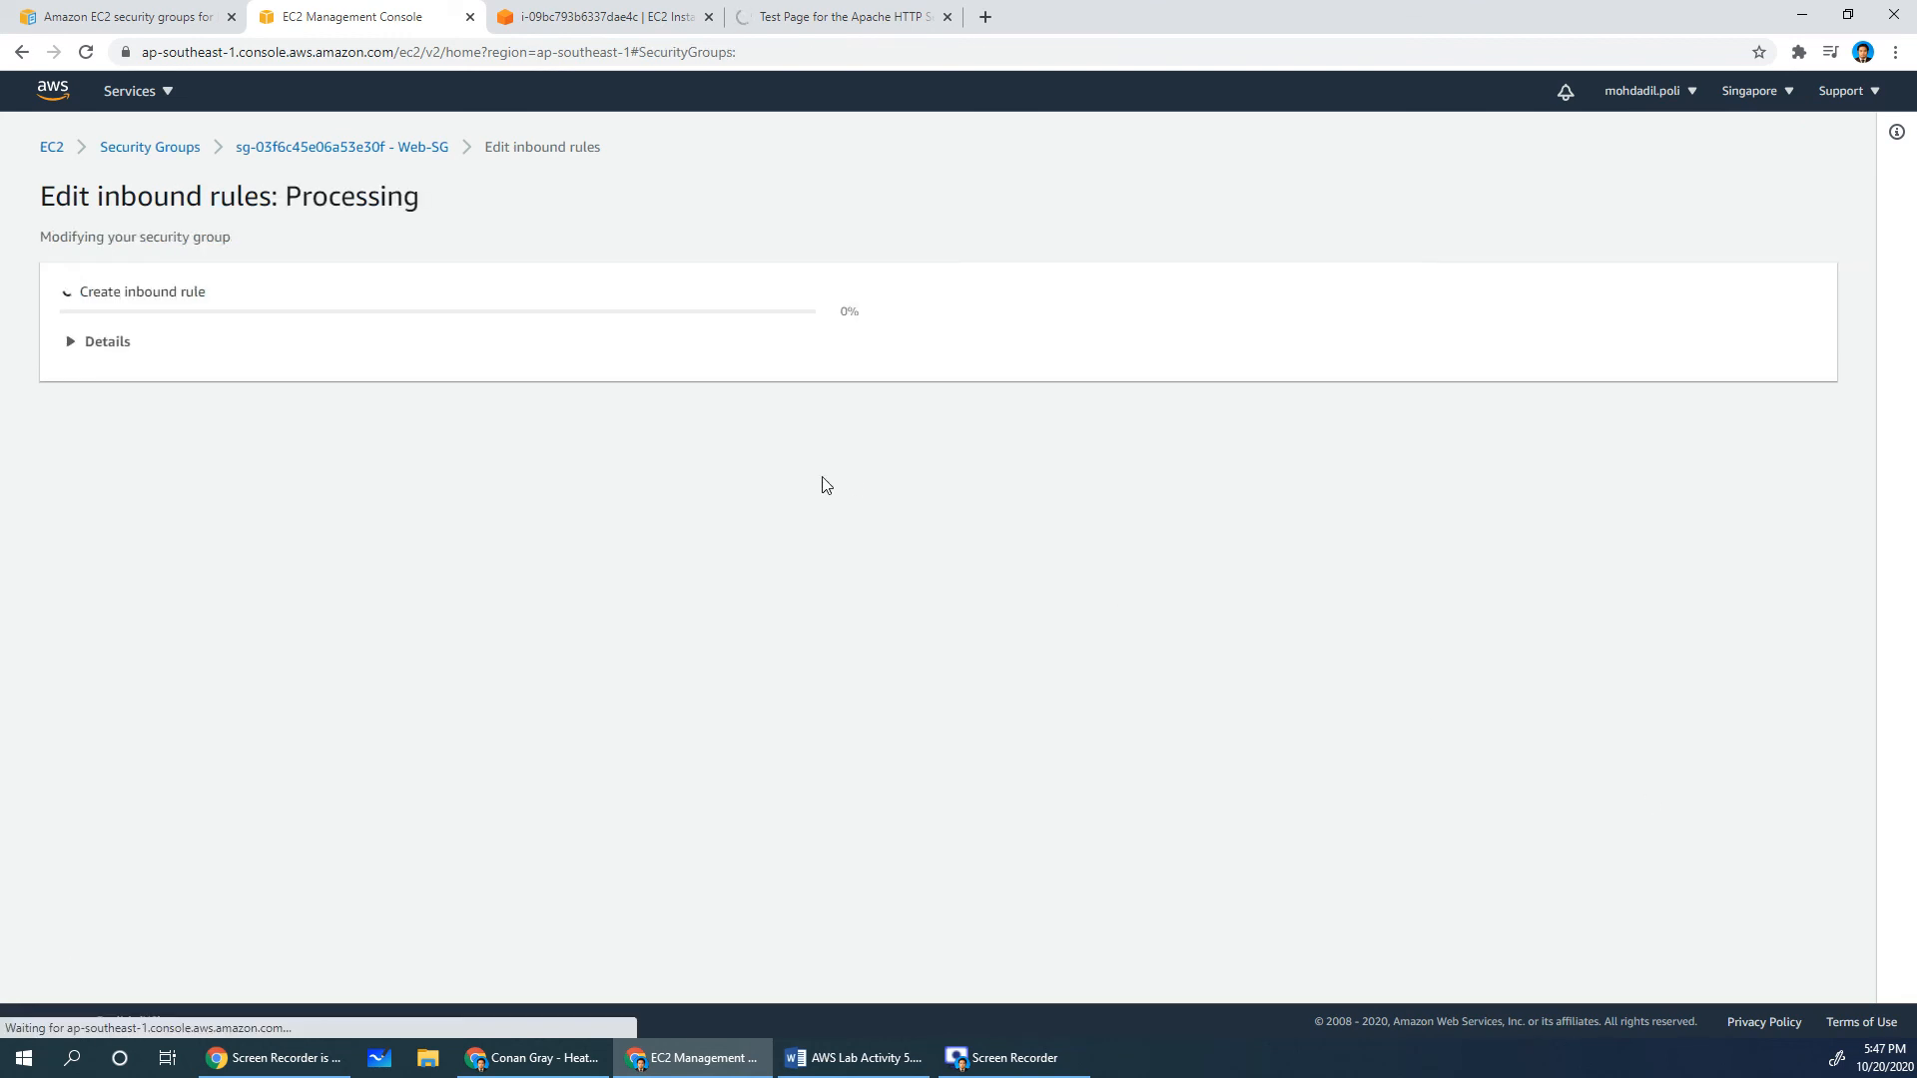
Return to the 18.136.209.8 test page to check web access
{"action": "left_click", "coordinate": [858, 18]}
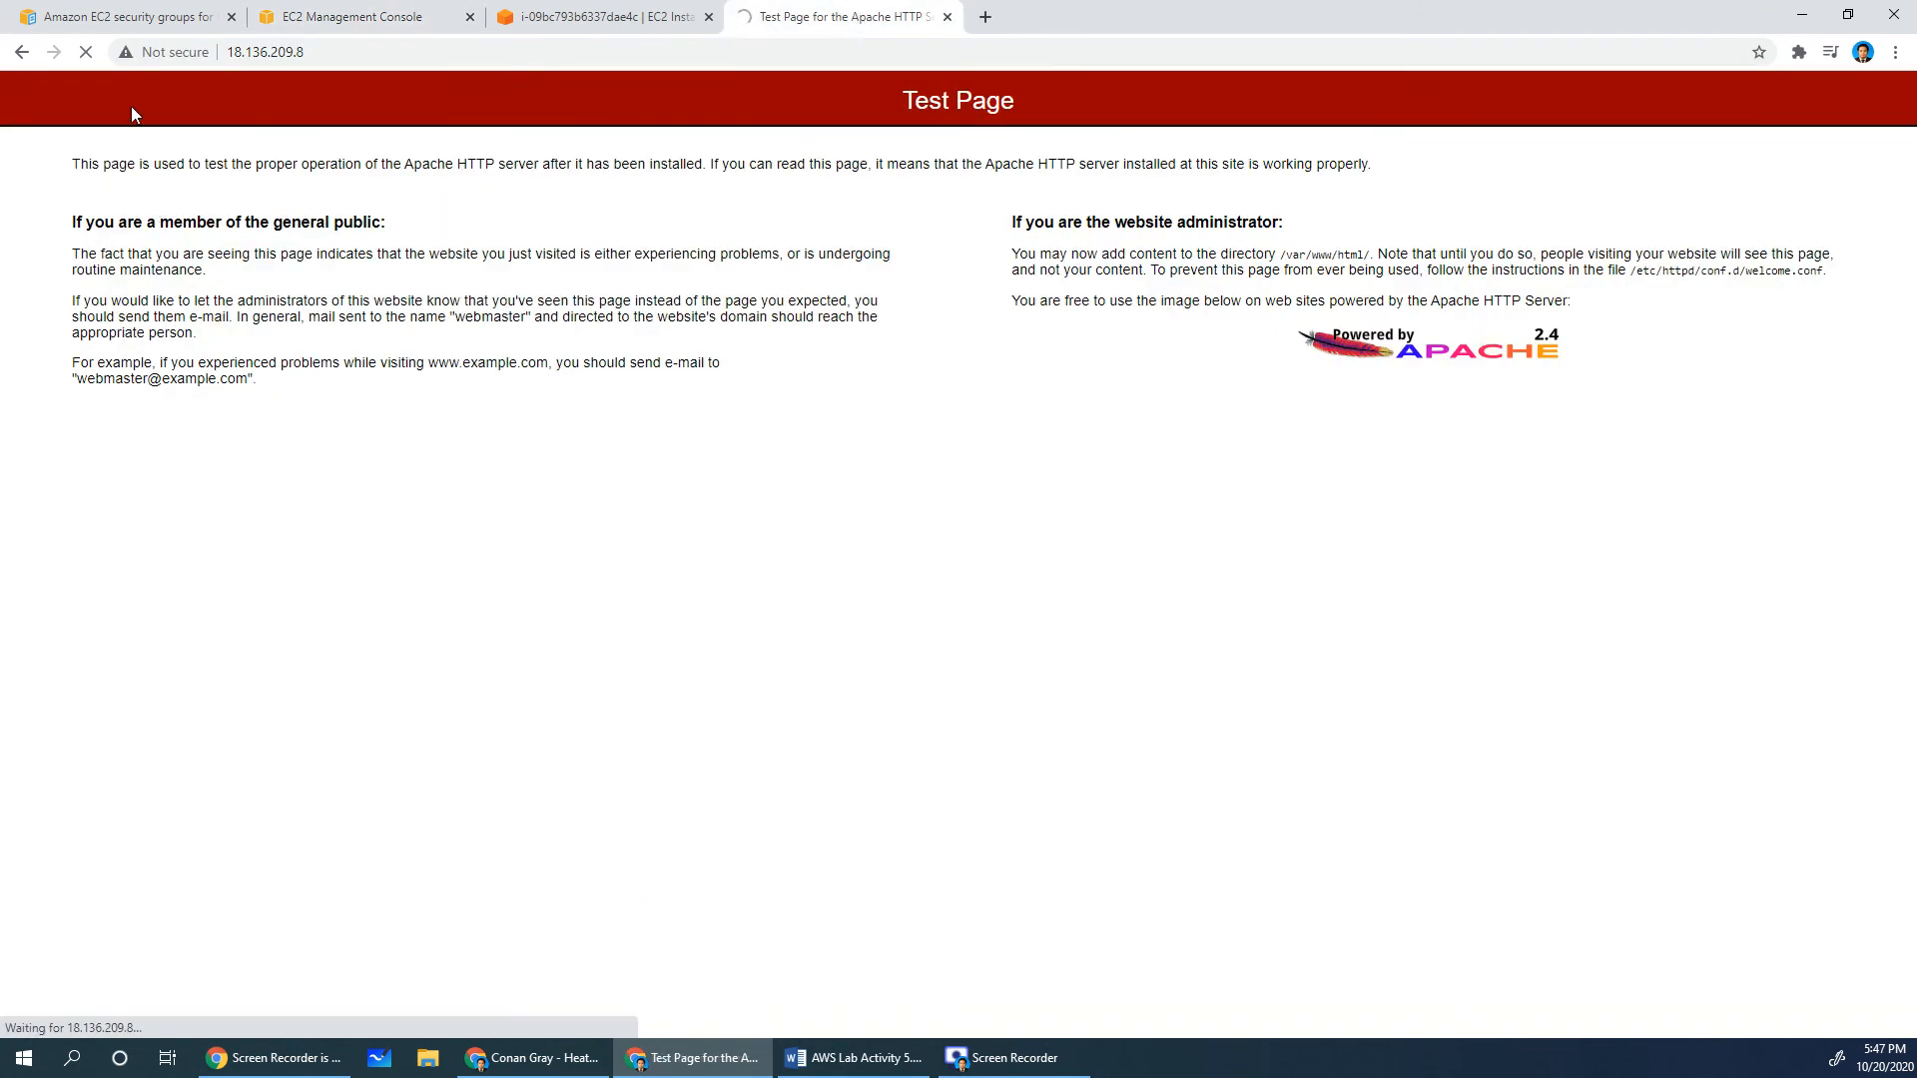